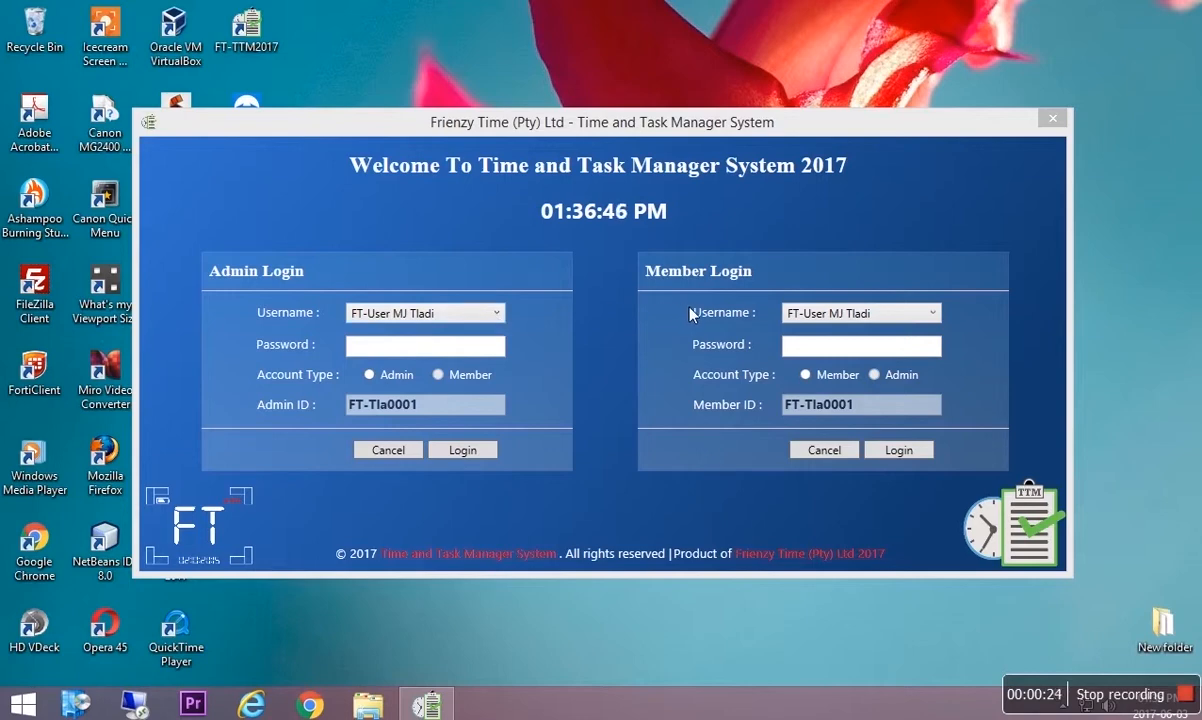
Switch the member login to a different username from the Username list.
{"action": "left_click", "coordinate": [495, 313]}
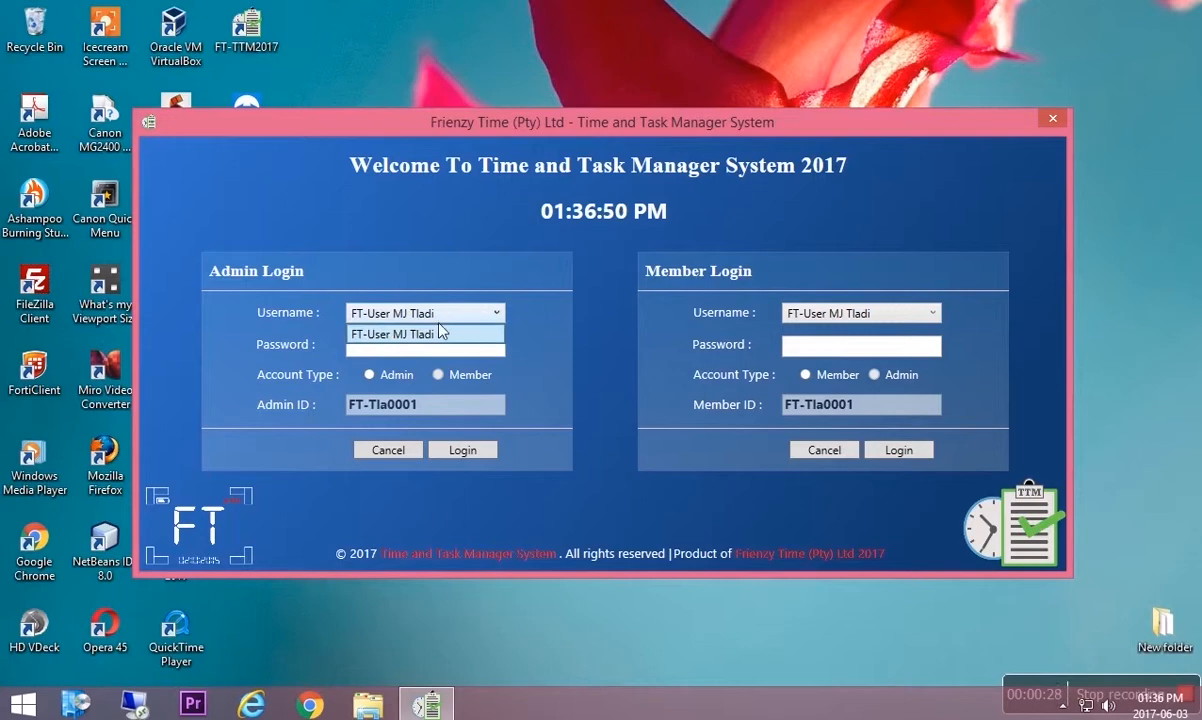
{"action": "left_click", "coordinate": [456, 308]}
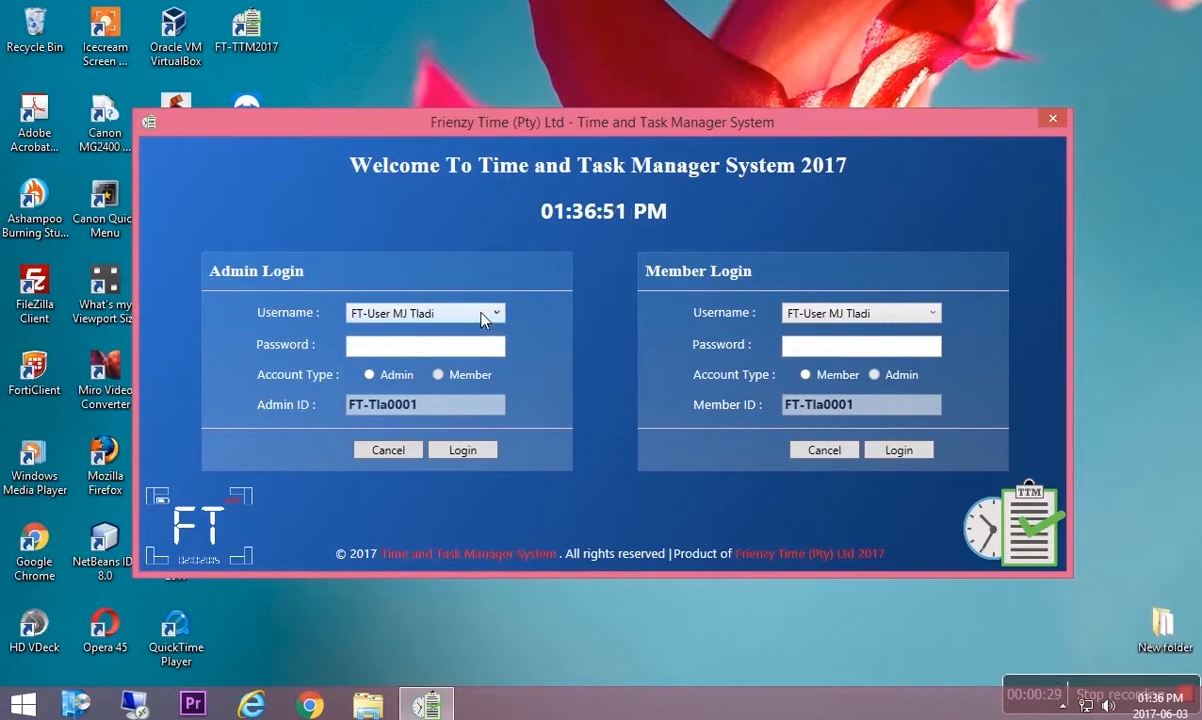
{"action": "left_click", "coordinate": [797, 313]}
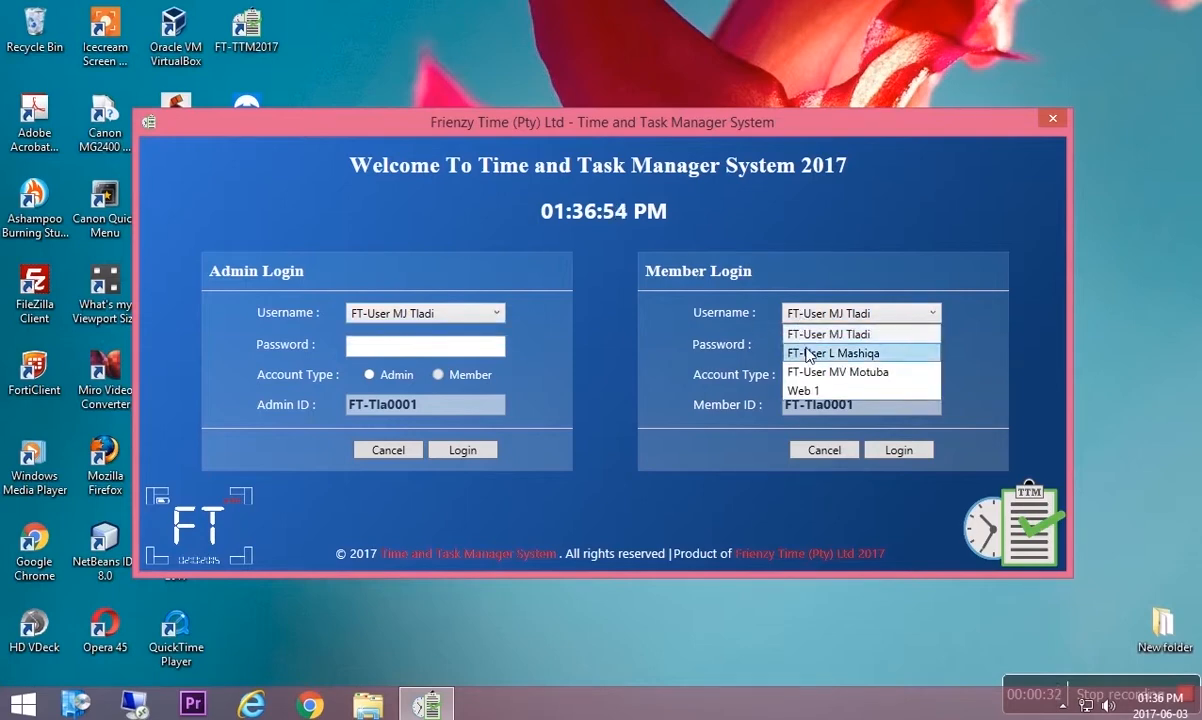
{"action": "left_click", "coordinate": [808, 353]}
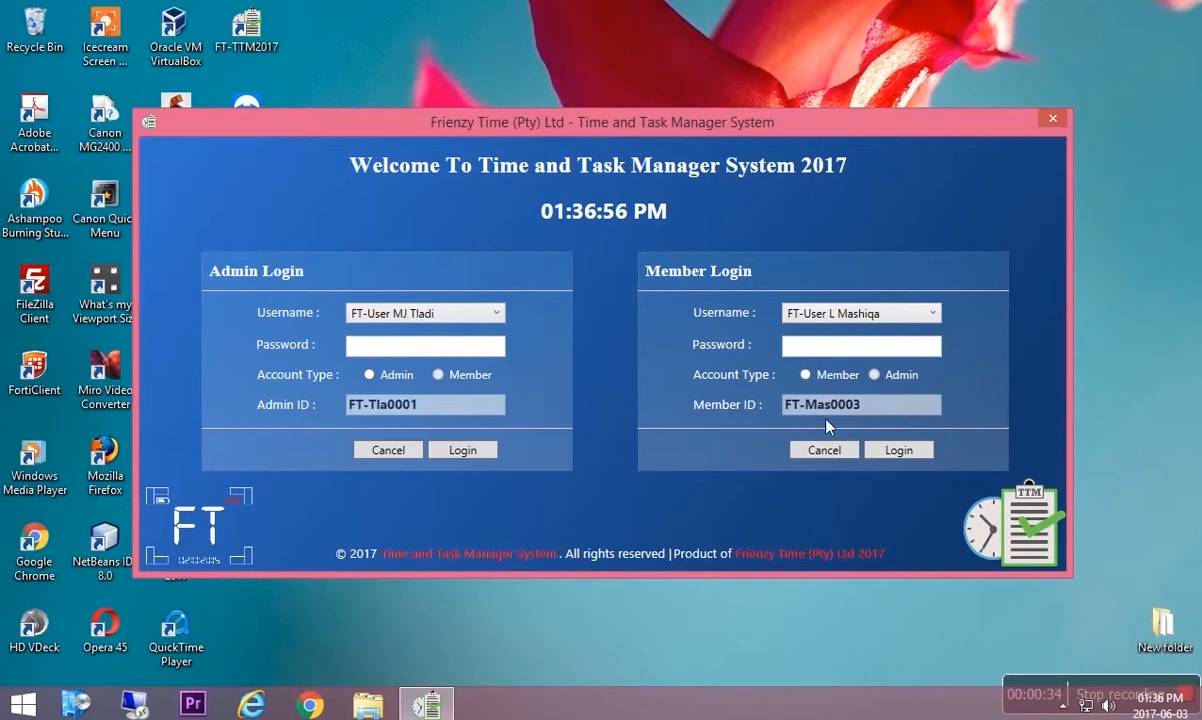
{"action": "left_click", "coordinate": [842, 313]}
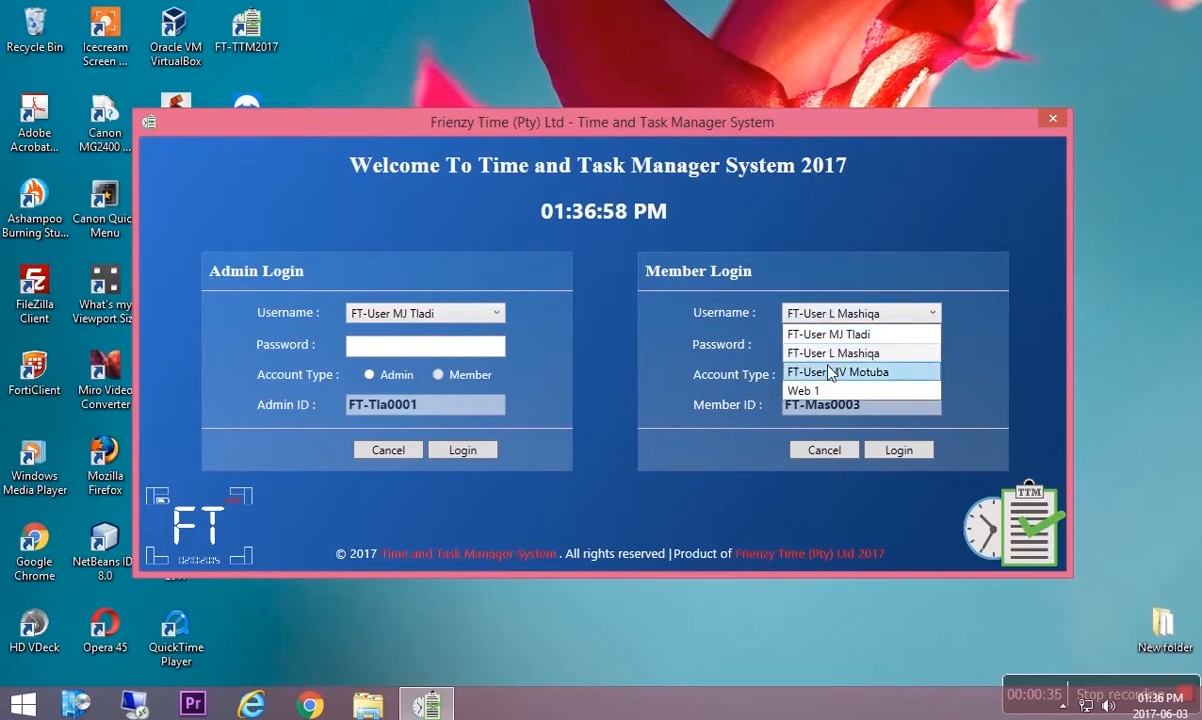
{"action": "left_click", "coordinate": [829, 372]}
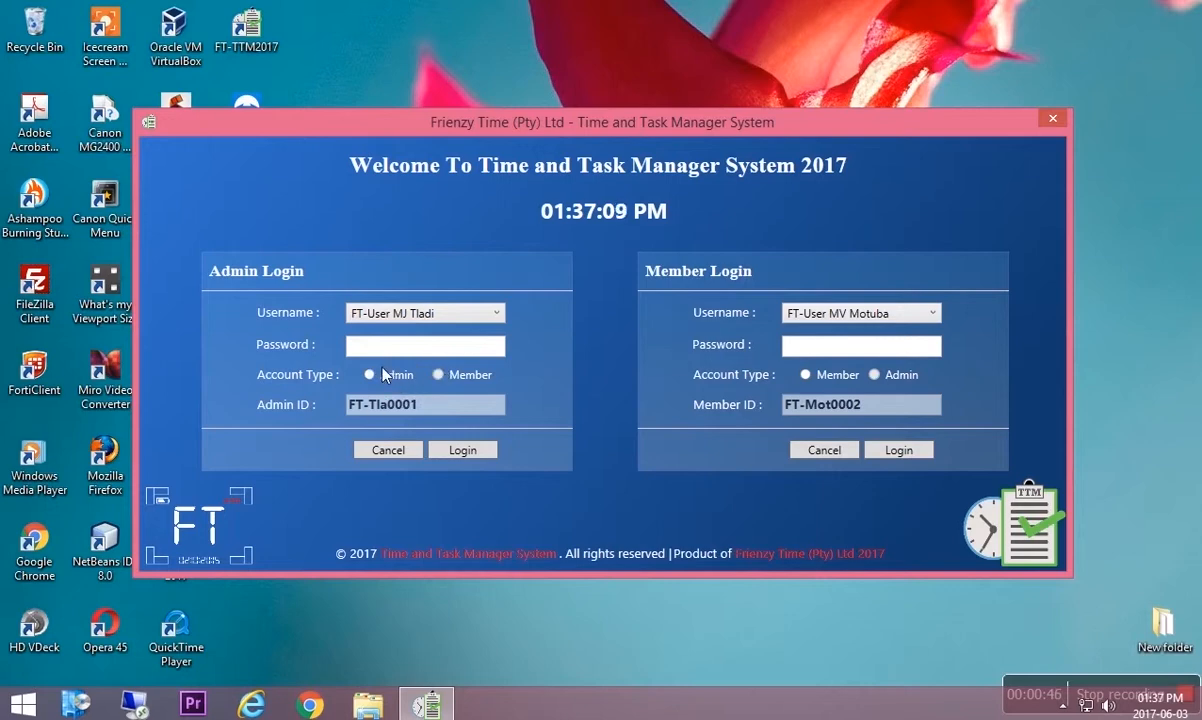
Attempt an admin login with the password left empty, raising the missing-password warning.
{"action": "left_click", "coordinate": [413, 317]}
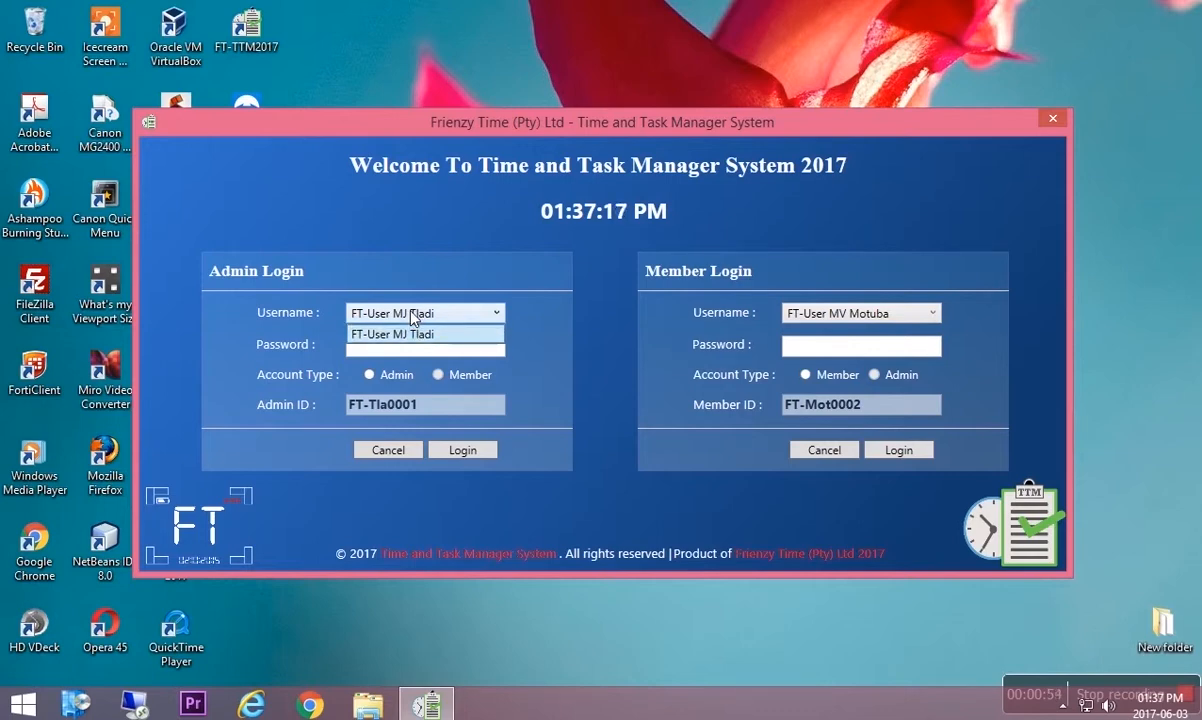
{"action": "left_click", "coordinate": [414, 334]}
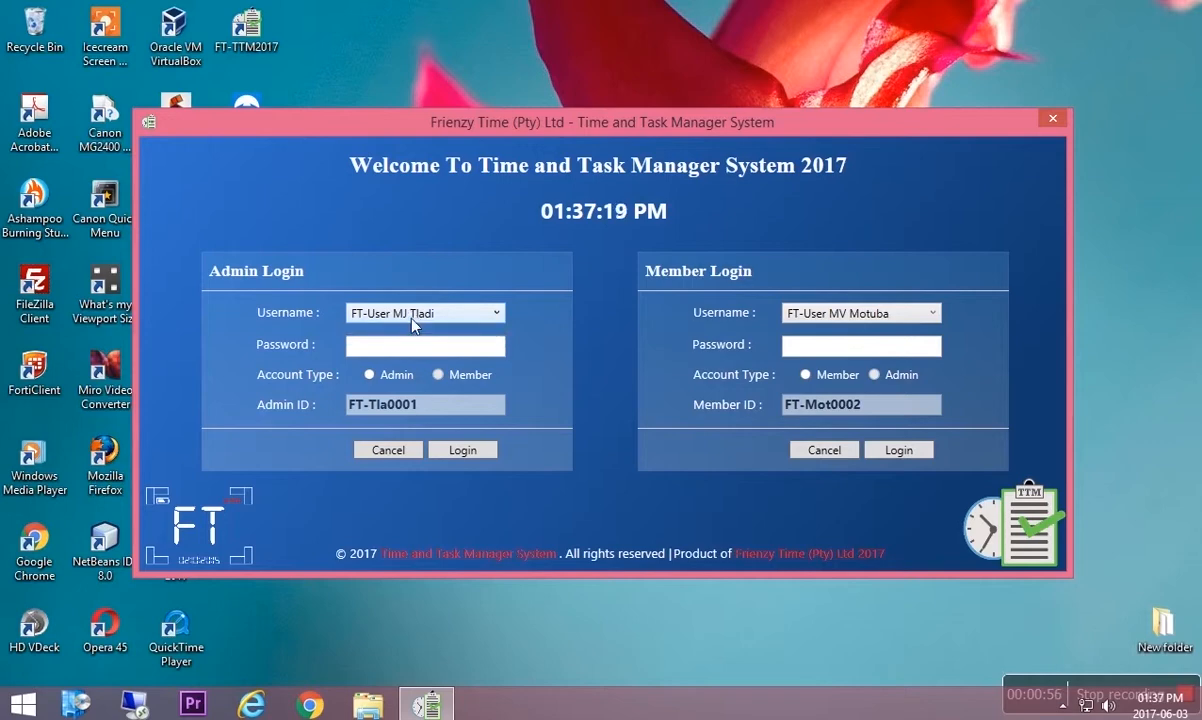
{"action": "left_click", "coordinate": [459, 451]}
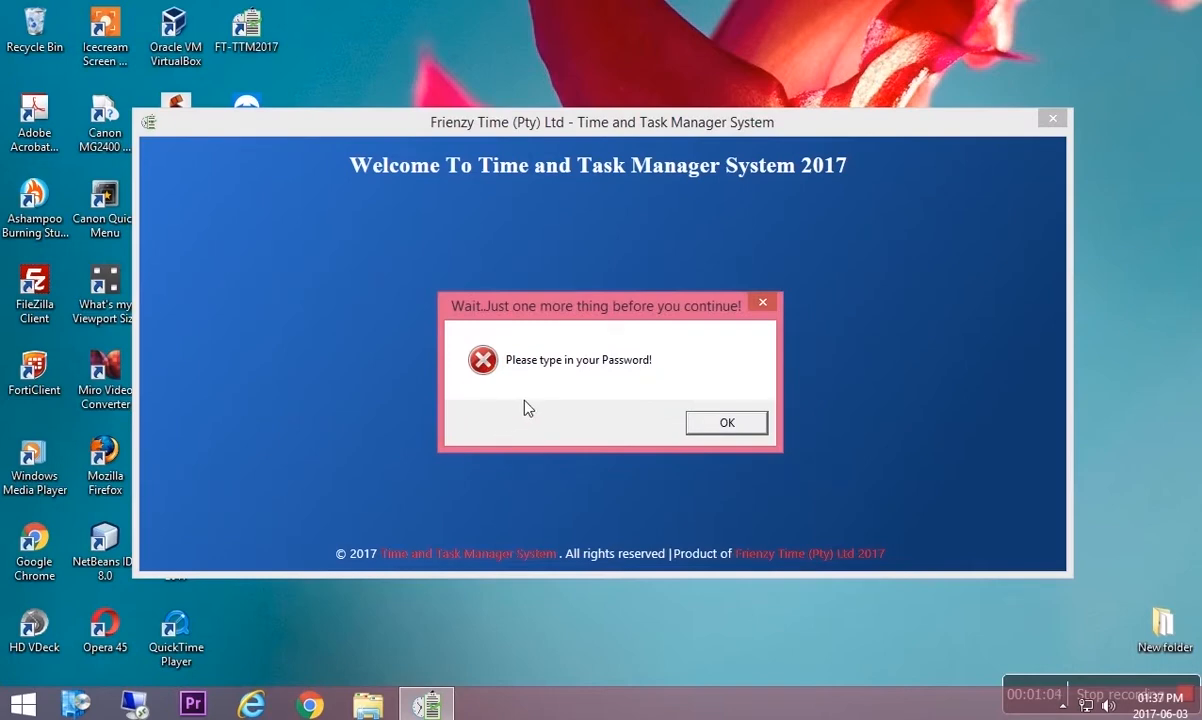
Dismiss the warning, enter the admin password and submit the login.
{"action": "left_click", "coordinate": [724, 424]}
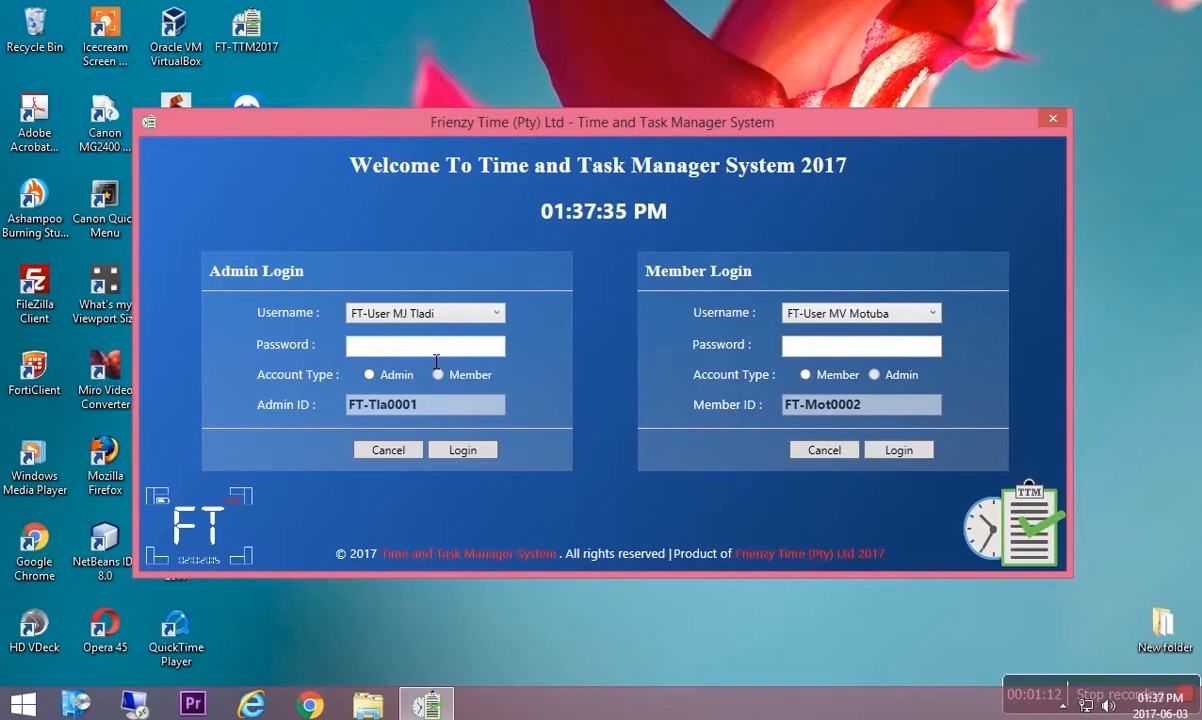
{"action": "left_click", "coordinate": [466, 455]}
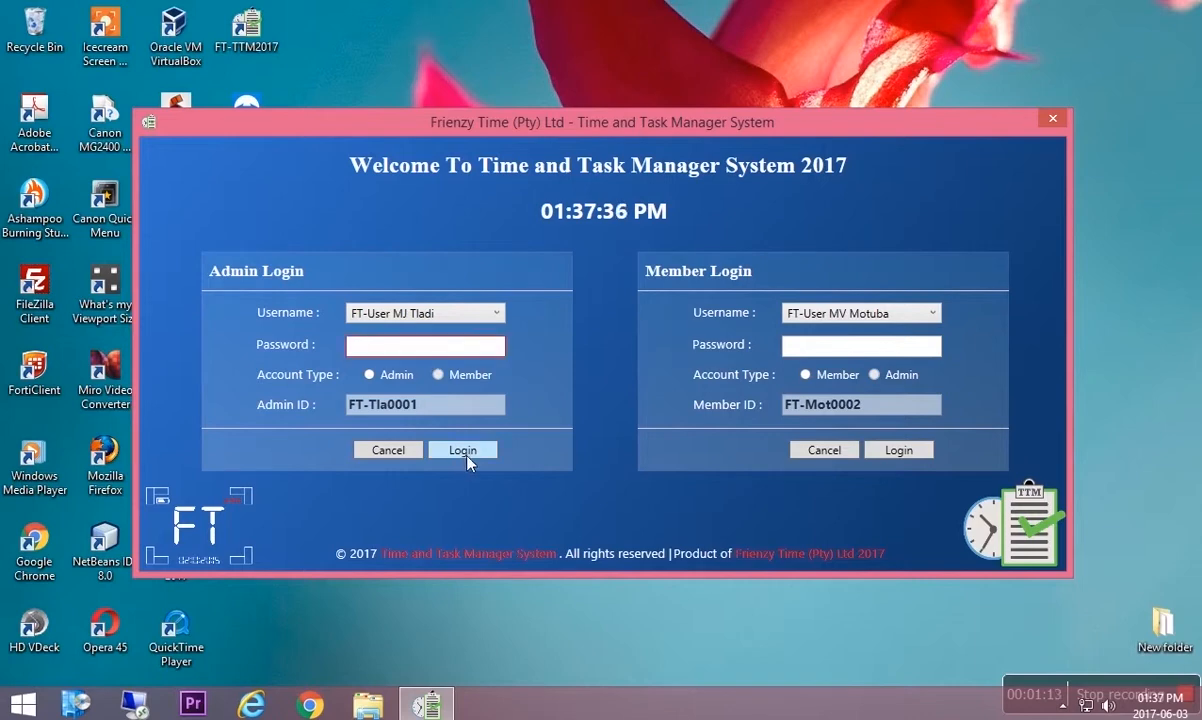
{"action": "left_click", "coordinate": [434, 353]}
{"action": "type", "text": "*****"}
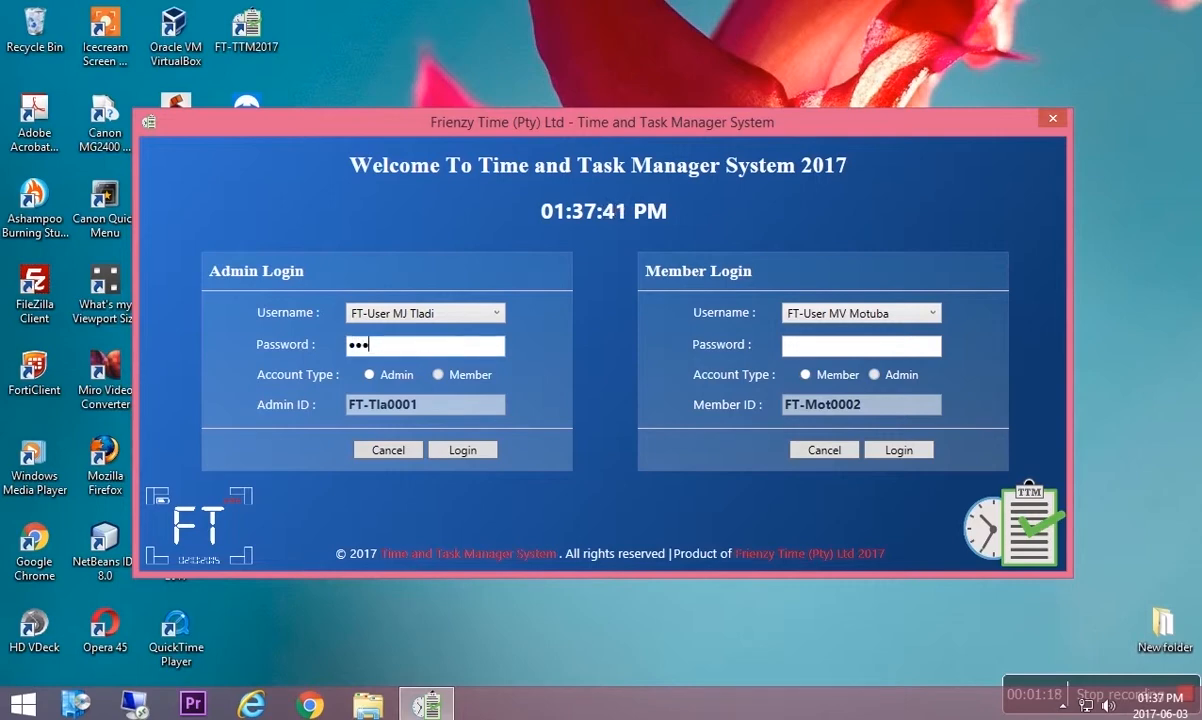
{"action": "type", "text": "********"}
{"action": "left_click", "coordinate": [453, 451]}
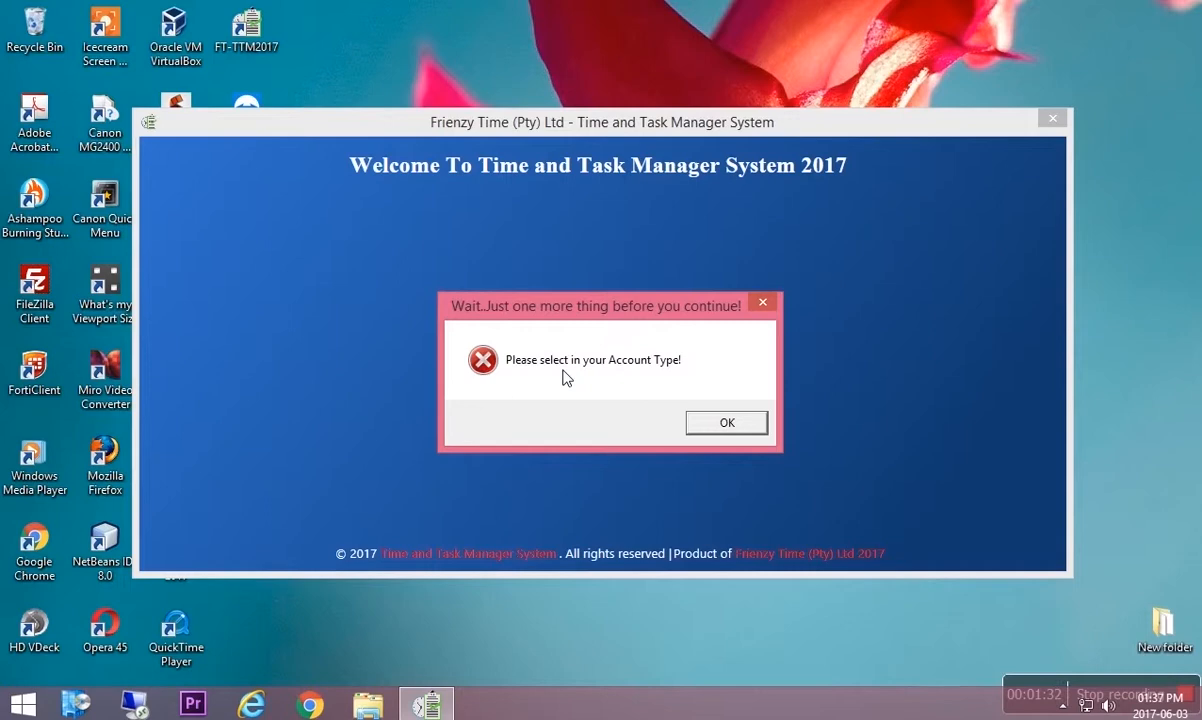
Select Admin as the account type, retry the login, and re-enter the password after rejection.
{"action": "left_click", "coordinate": [715, 424]}
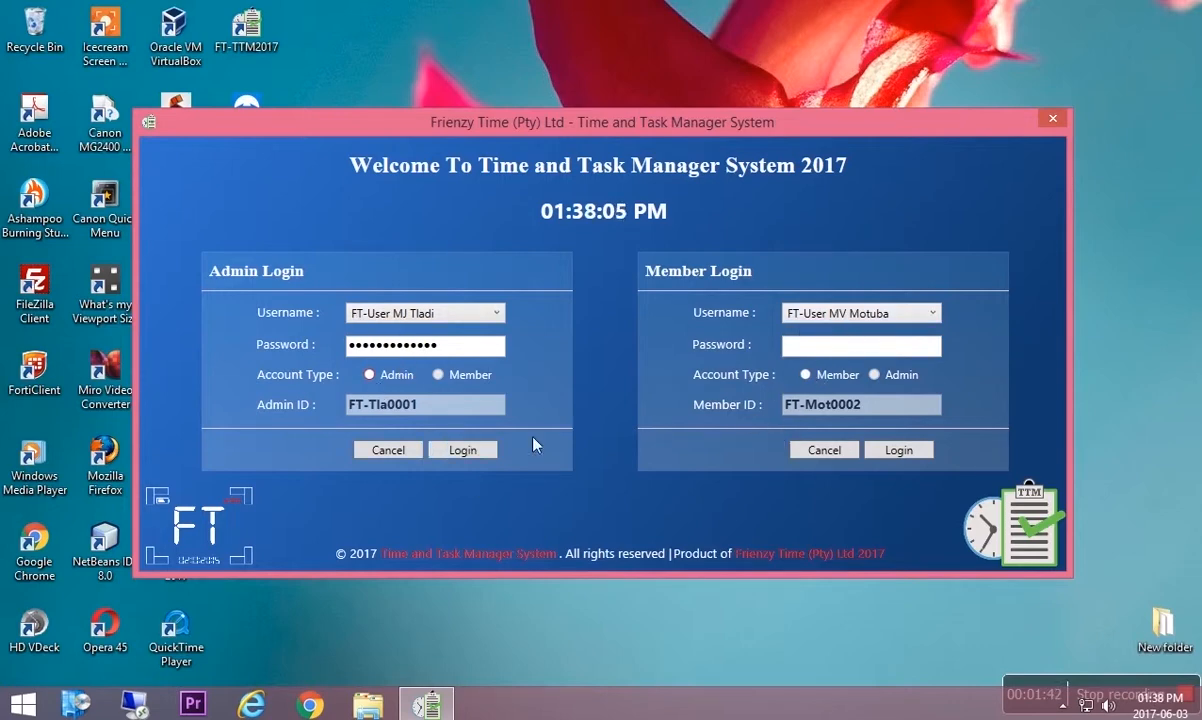
{"action": "left_click", "coordinate": [384, 377]}
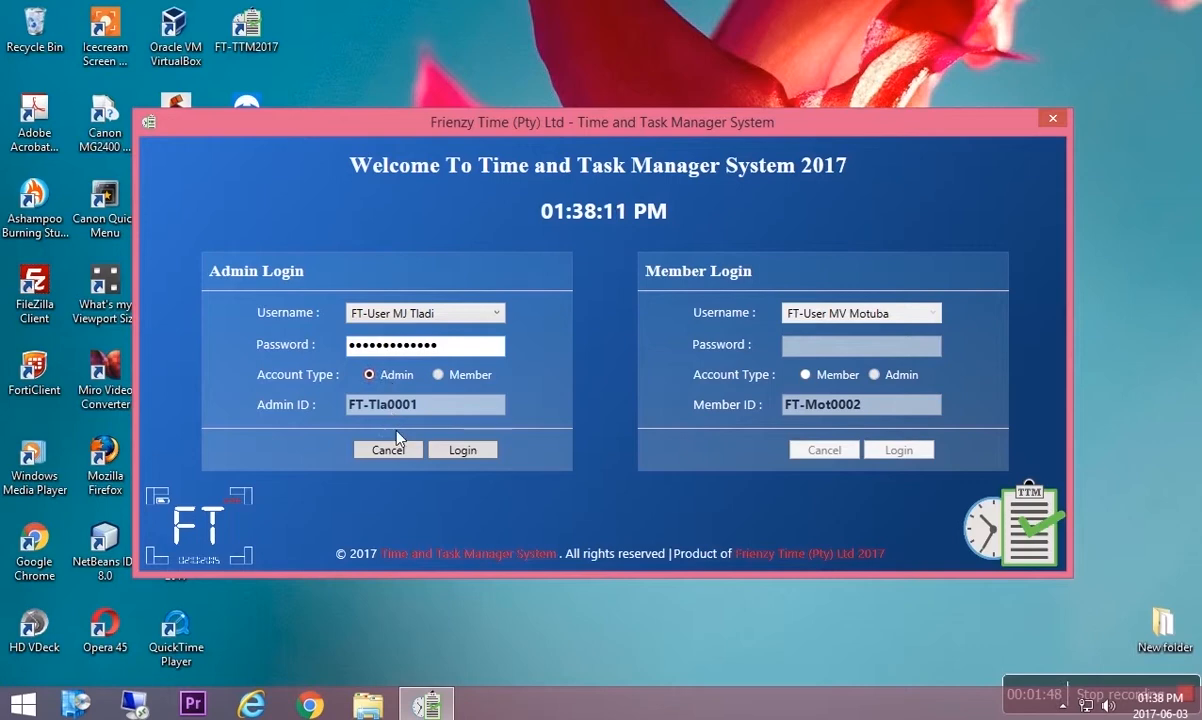
{"action": "left_click", "coordinate": [452, 451]}
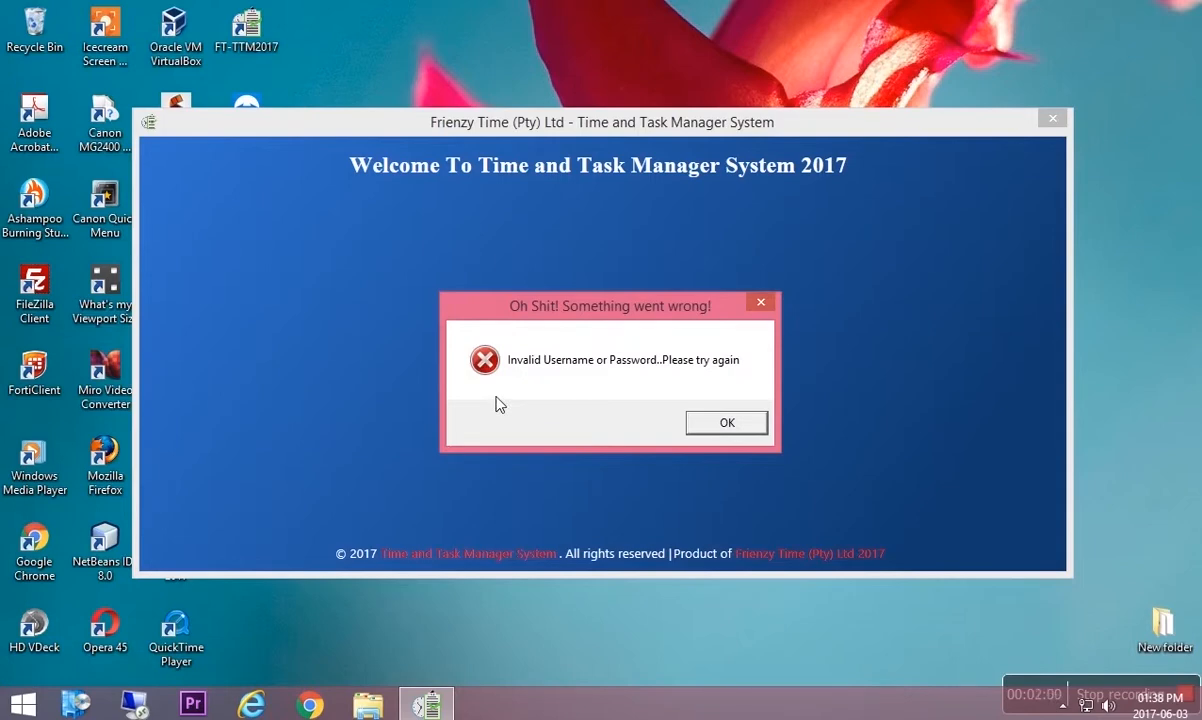
{"action": "left_click", "coordinate": [700, 424]}
{"action": "left_click", "coordinate": [408, 352]}
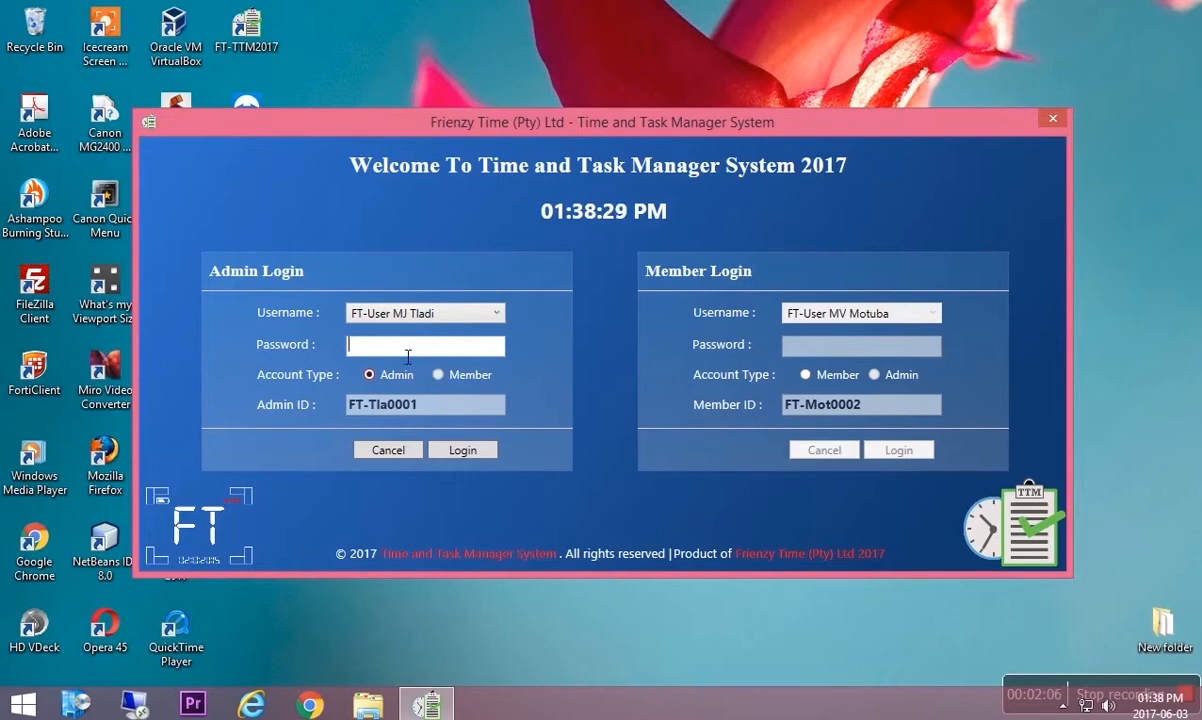
{"action": "type", "text": "•••••••••••••"}
Submit the admin login to reach the Version 1.0.12 welcome screen.
{"action": "left_click", "coordinate": [457, 449]}
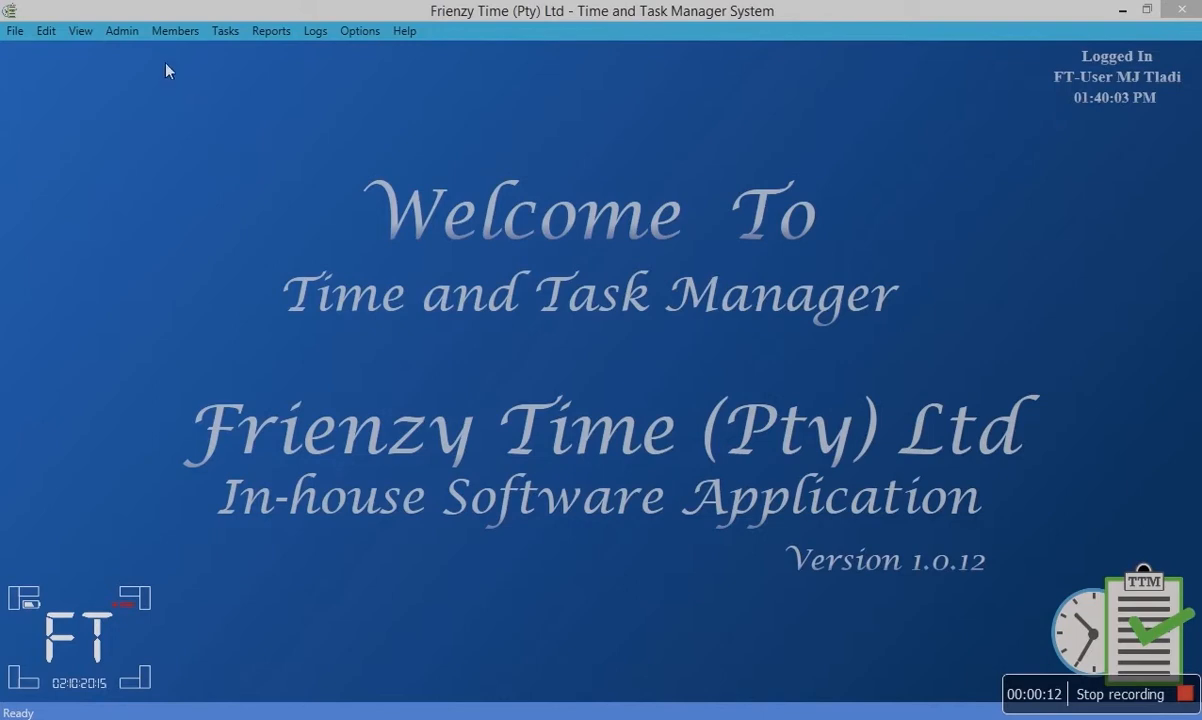
Choose Admin > Add new Admin to open the Add Administrator form.
{"action": "left_click", "coordinate": [119, 29]}
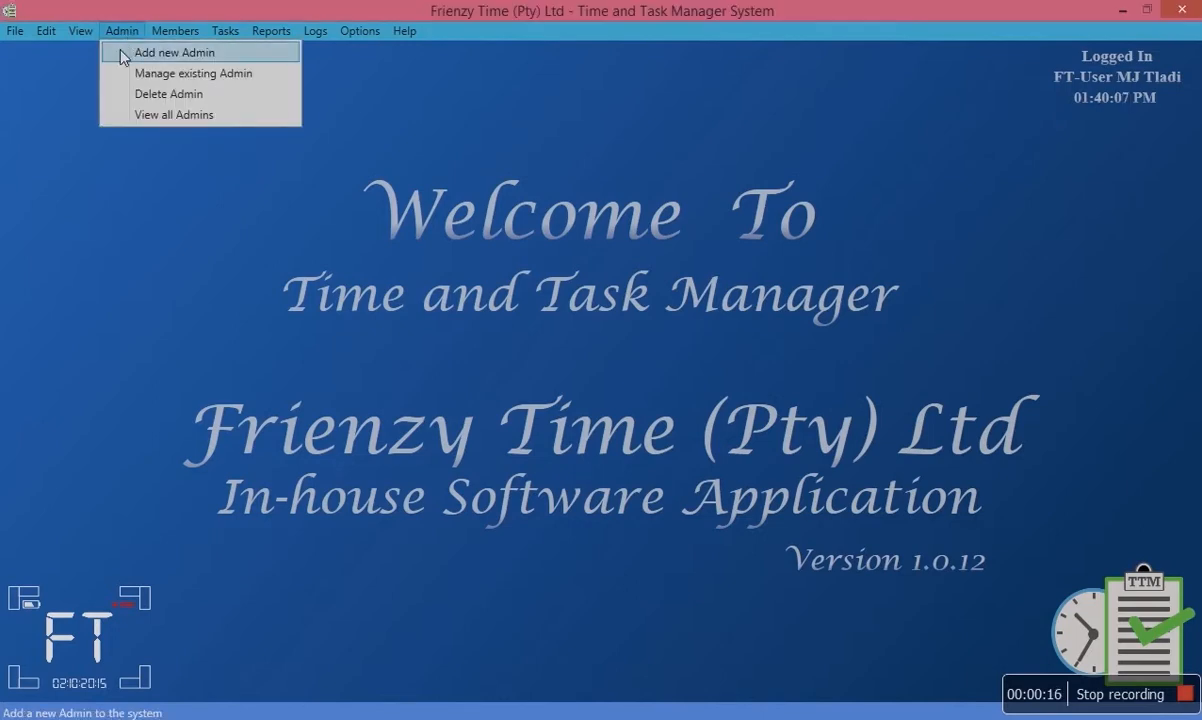
{"action": "left_click", "coordinate": [123, 56]}
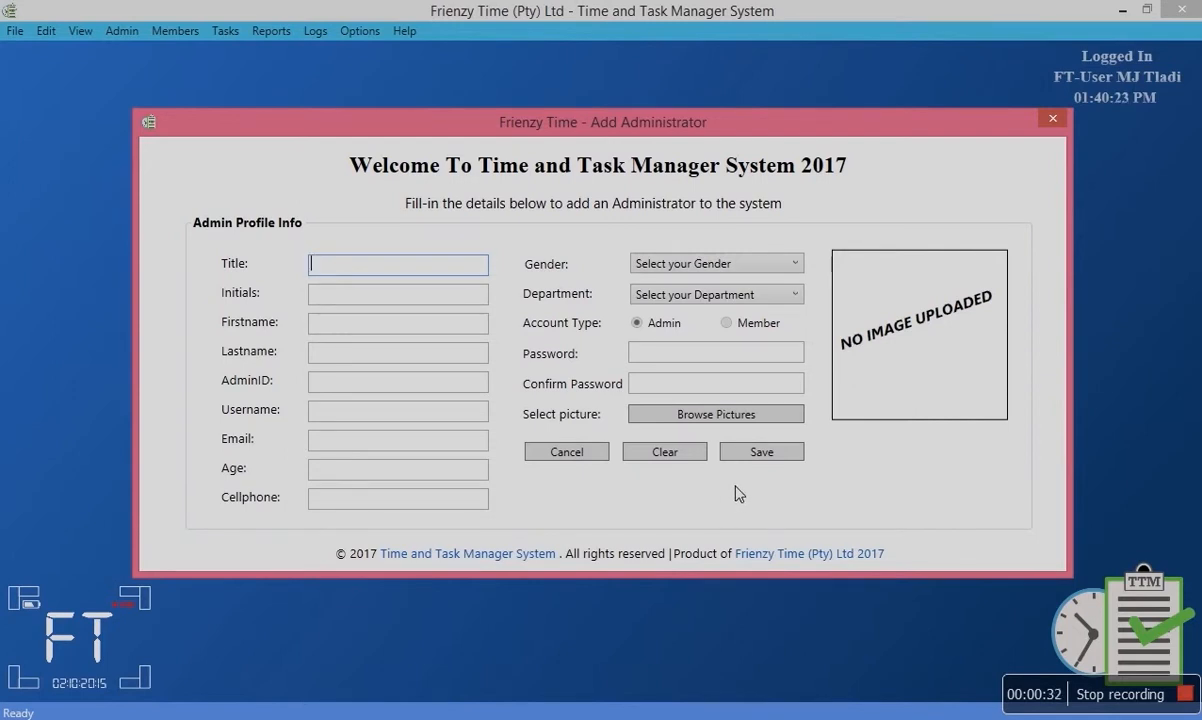
Set the Title to Ms after saving the empty form flags the missing title.
{"action": "left_click", "coordinate": [756, 454]}
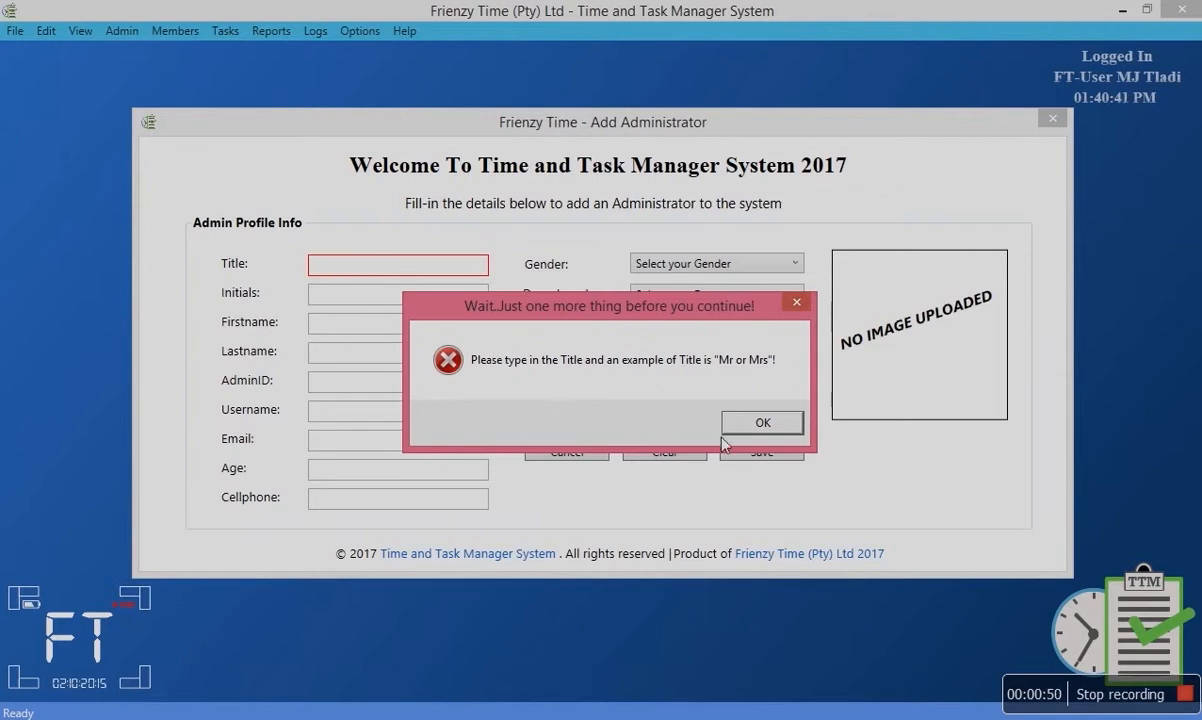
{"action": "left_click", "coordinate": [760, 423]}
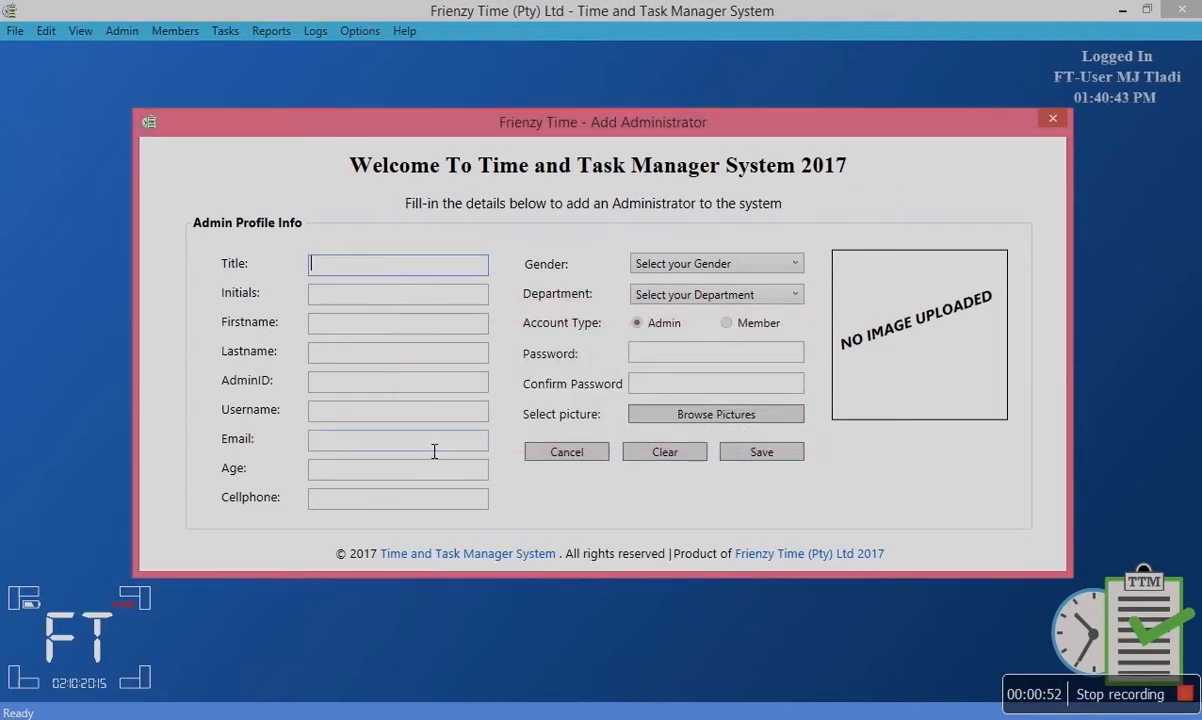
{"action": "type", "text": "Mr"}
{"action": "key", "text": "BackSpace"}
{"action": "type", "text": "s"}
Enter the administrator's initials after the missing-initials warning.
{"action": "left_click", "coordinate": [760, 452]}
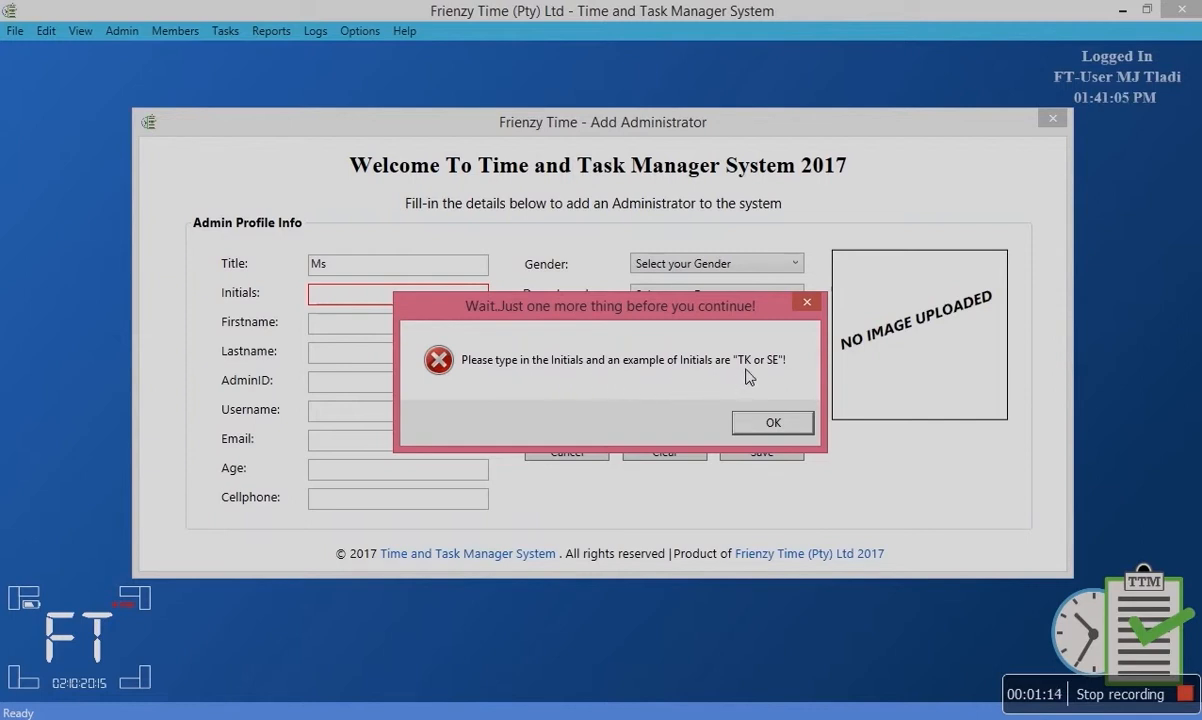
{"action": "left_click", "coordinate": [773, 422]}
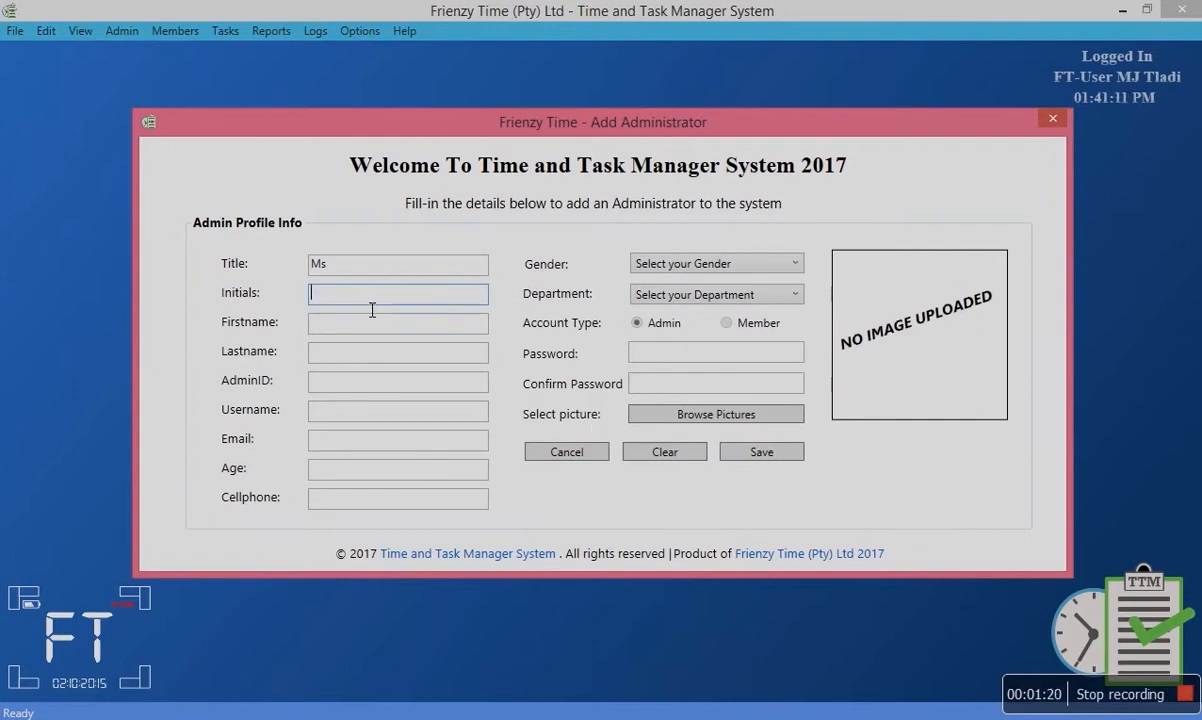
{"action": "type", "text": "JP"}
Fill in the administrator's first name and last name, clearing each missing-name warning.
{"action": "left_click", "coordinate": [742, 454]}
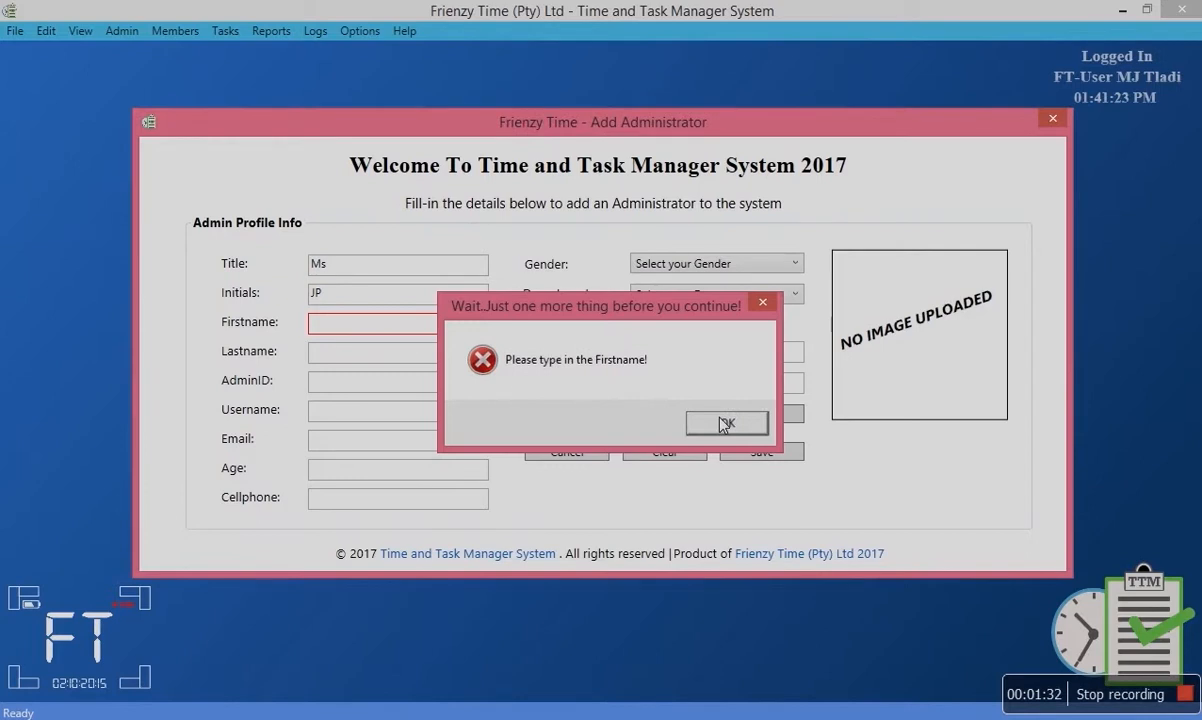
{"action": "left_click", "coordinate": [722, 422]}
{"action": "left_click", "coordinate": [368, 334]}
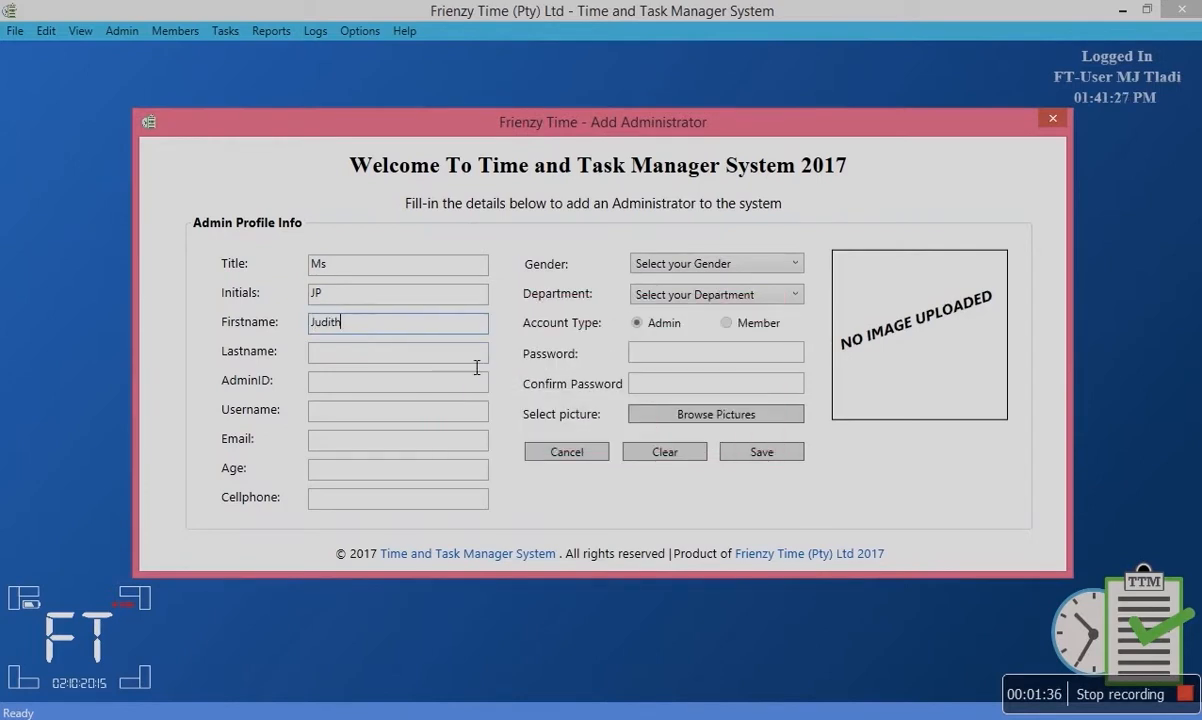
{"action": "left_click", "coordinate": [763, 455]}
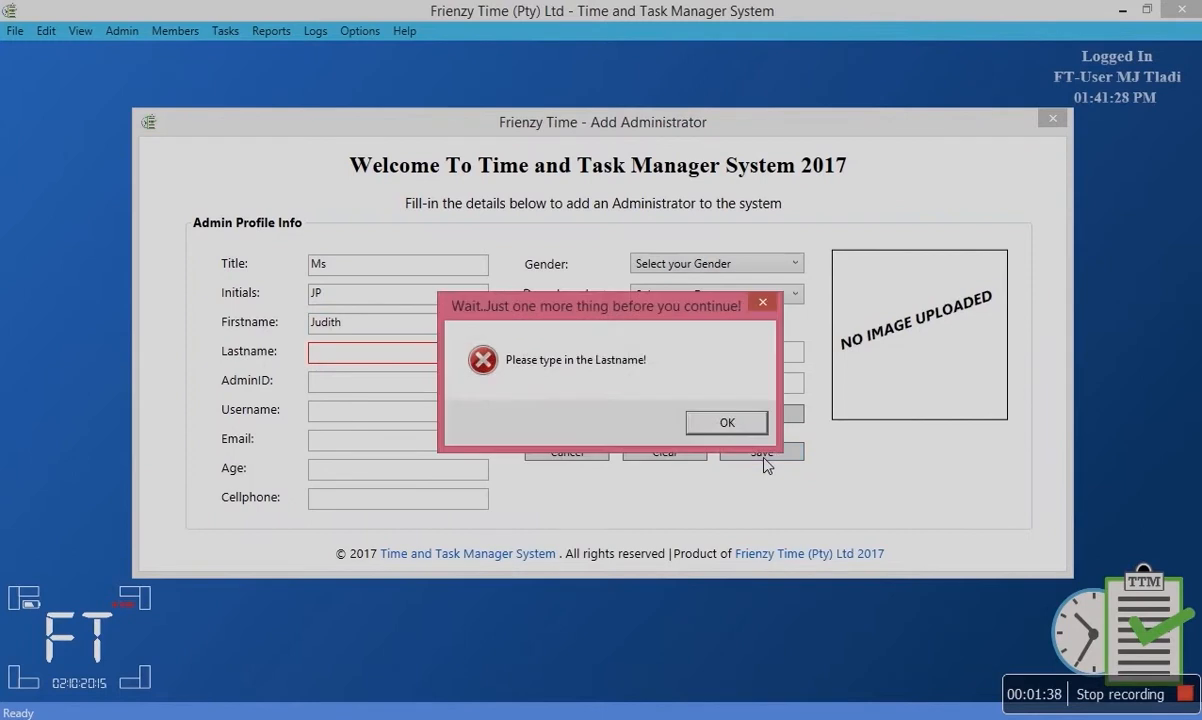
{"action": "left_click", "coordinate": [725, 423]}
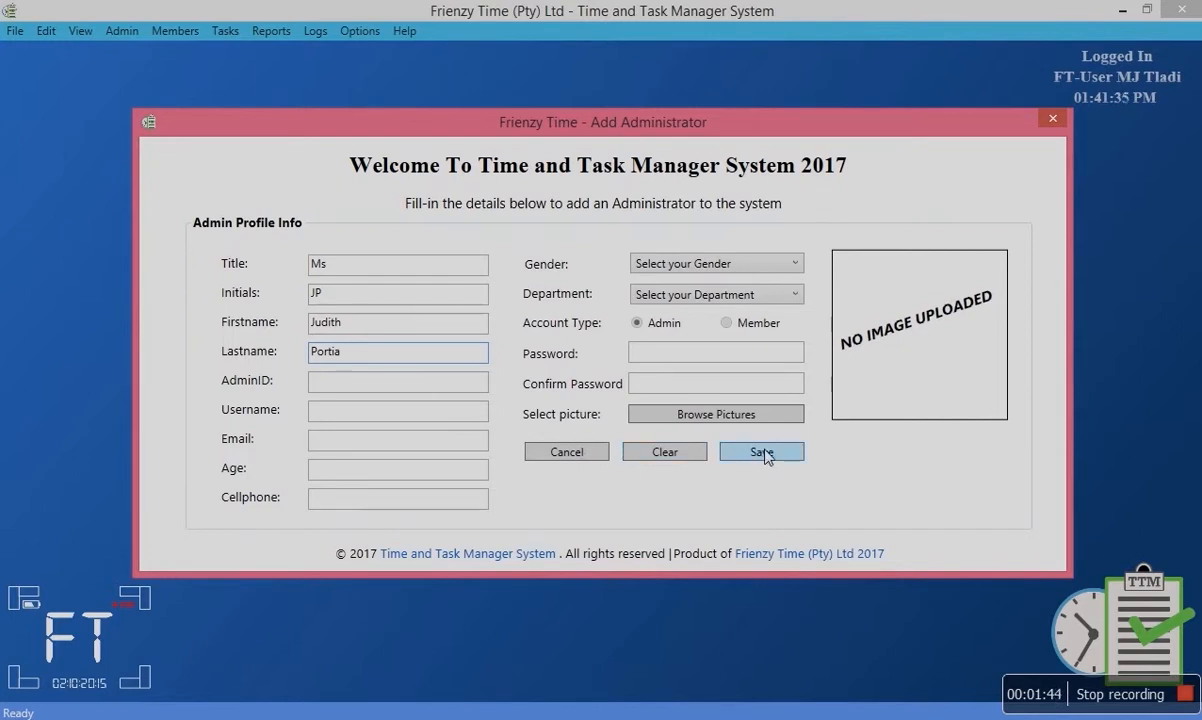
Enter a plain name as the Admin ID and save, which is rejected for format.
{"action": "left_click", "coordinate": [762, 453]}
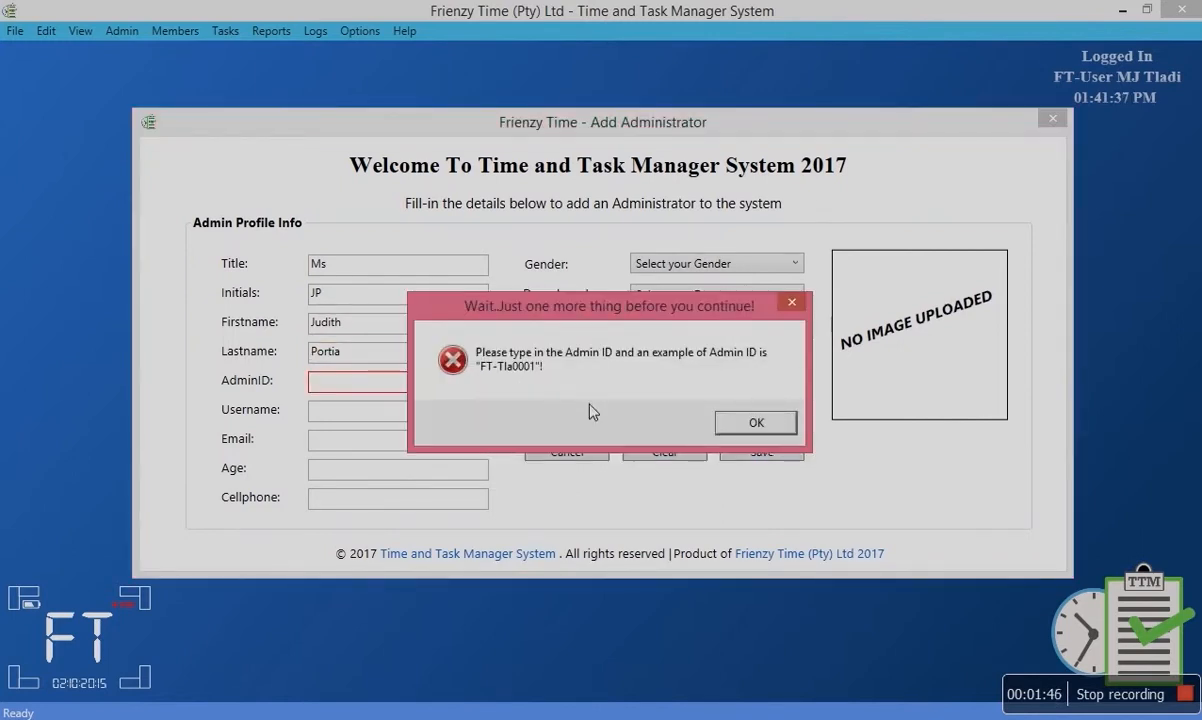
{"action": "left_click", "coordinate": [757, 423]}
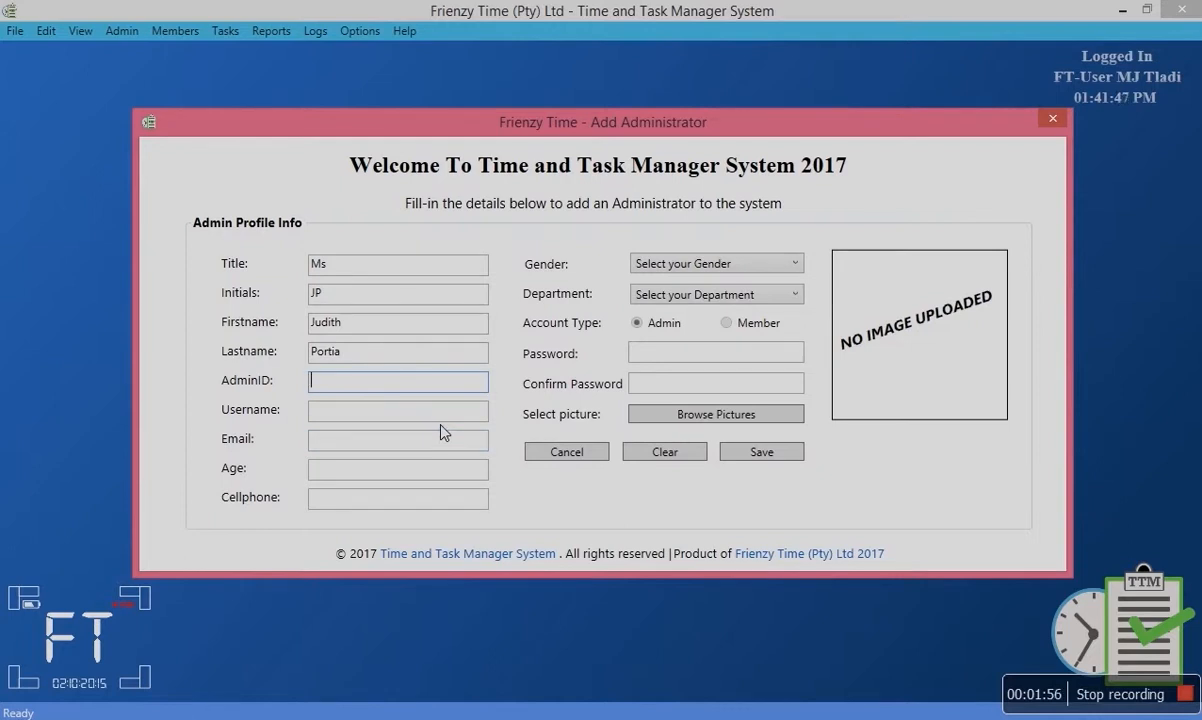
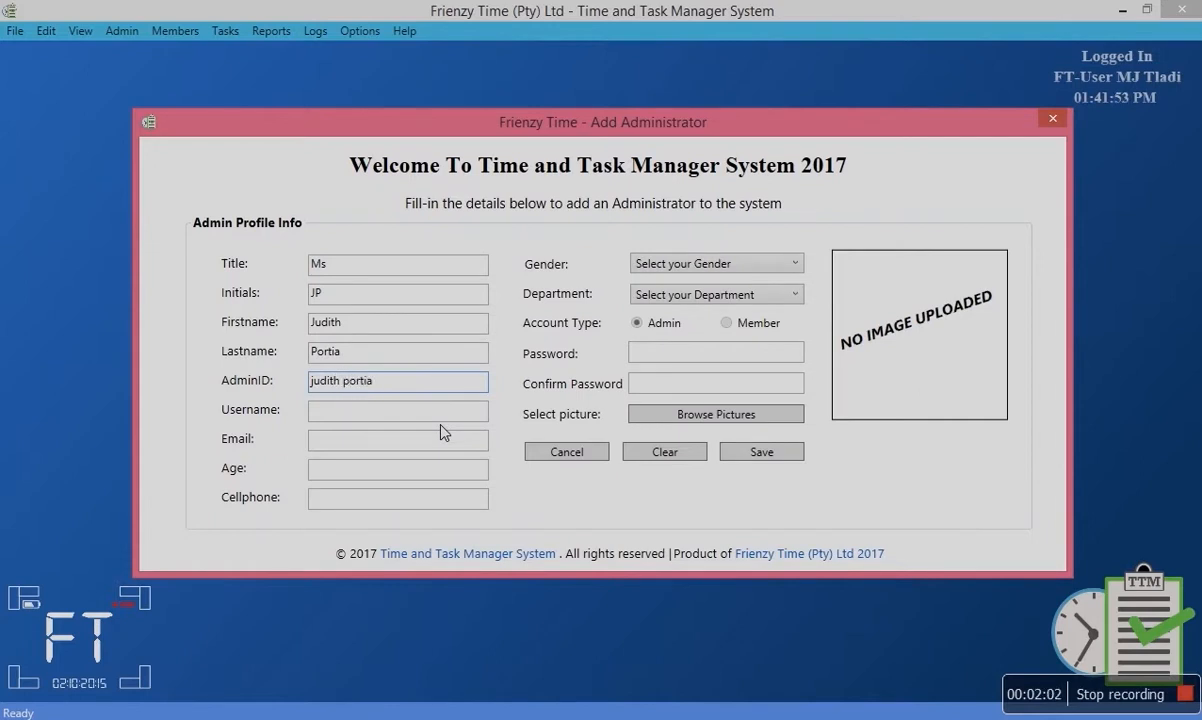
{"action": "left_click", "coordinate": [758, 452]}
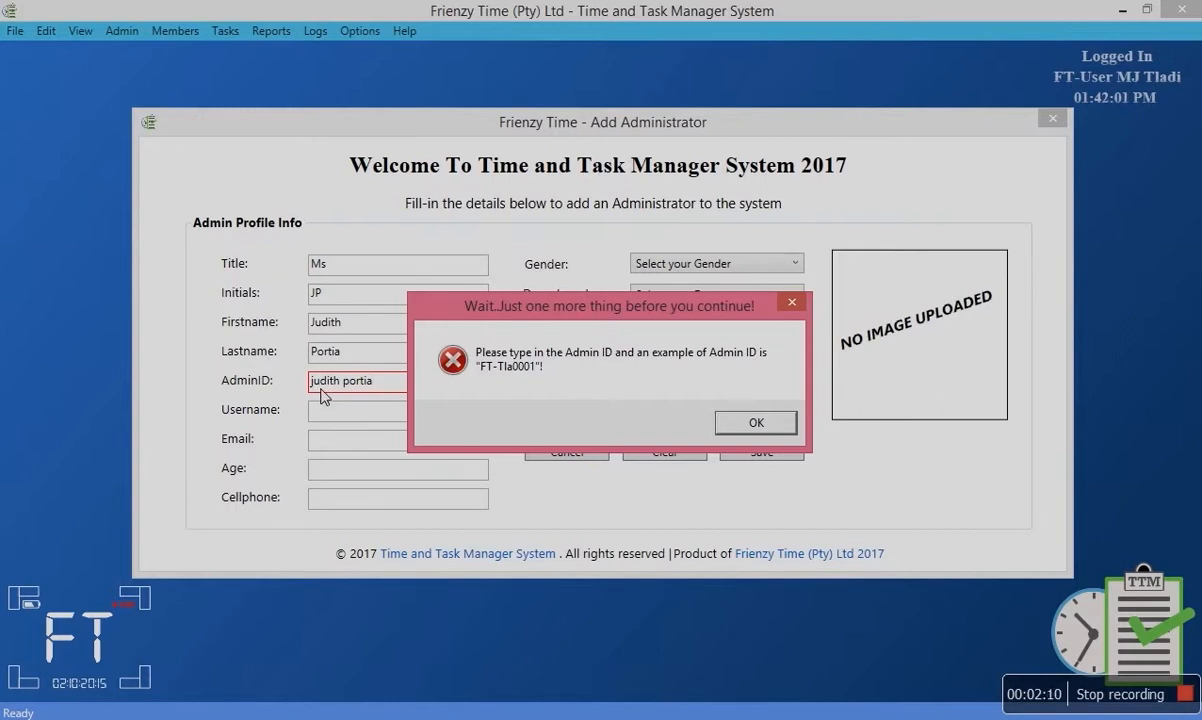
Replace the Admin ID with an FT-prefixed ID and save again.
{"action": "left_click", "coordinate": [748, 423]}
{"action": "left_click_drag", "start_coordinate": [403, 396], "coordinate": [273, 390]}
{"action": "type", "text": "FT-"}
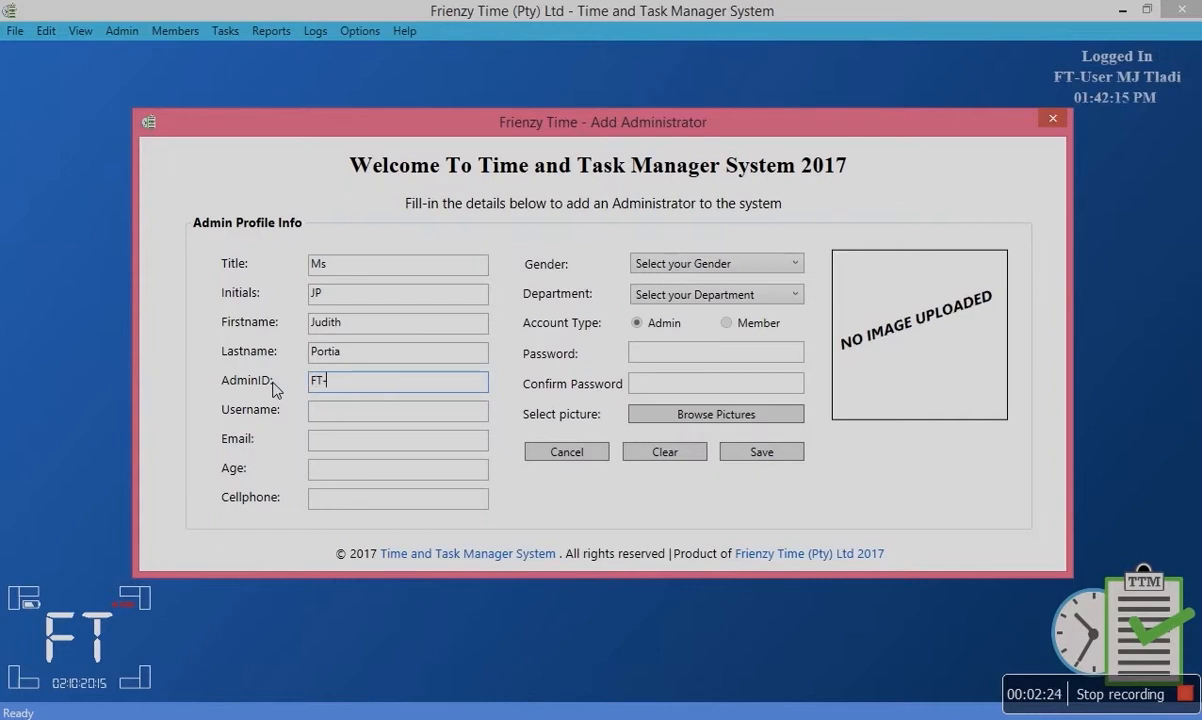
{"action": "type", "text": "Por0002"}
{"action": "left_click", "coordinate": [758, 453]}
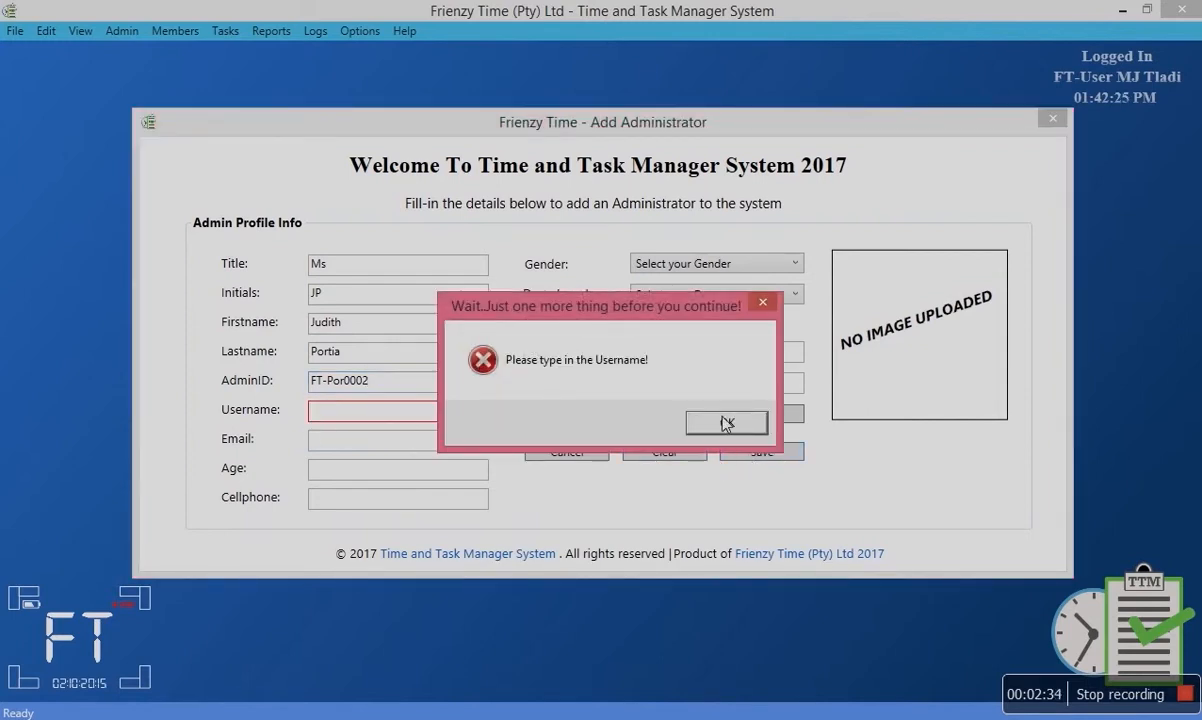
Enter an FT-User style username for the administrator and save.
{"action": "left_click", "coordinate": [725, 424]}
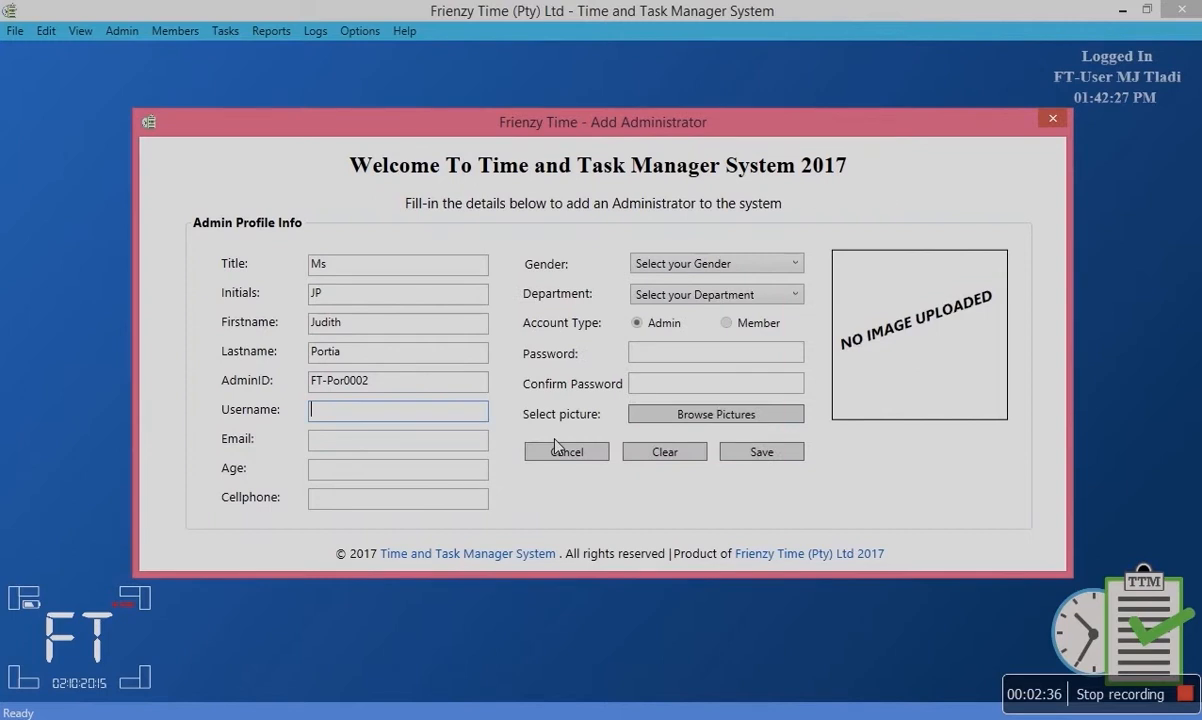
{"action": "type", "text": "FT-User J Portia"}
{"action": "left_click", "coordinate": [730, 452]}
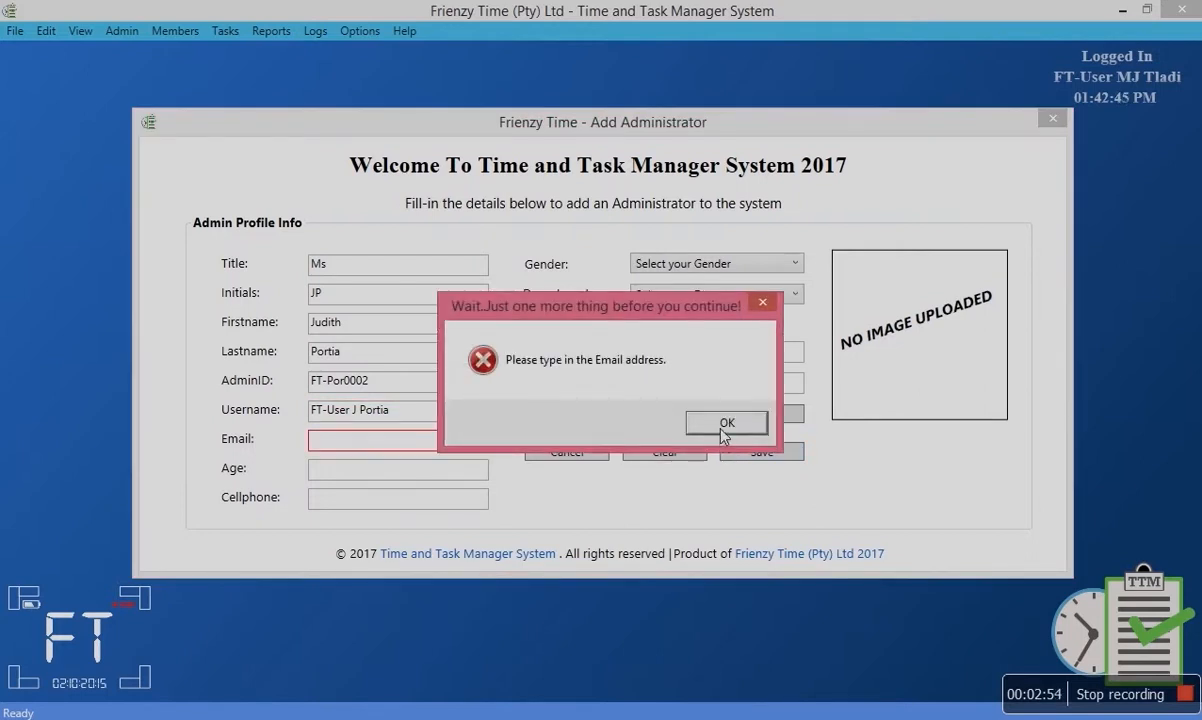
Enter the administrator's e-mail address, replacing a junk entry rejected for lacking @ and '.'.
{"action": "left_click", "coordinate": [724, 424]}
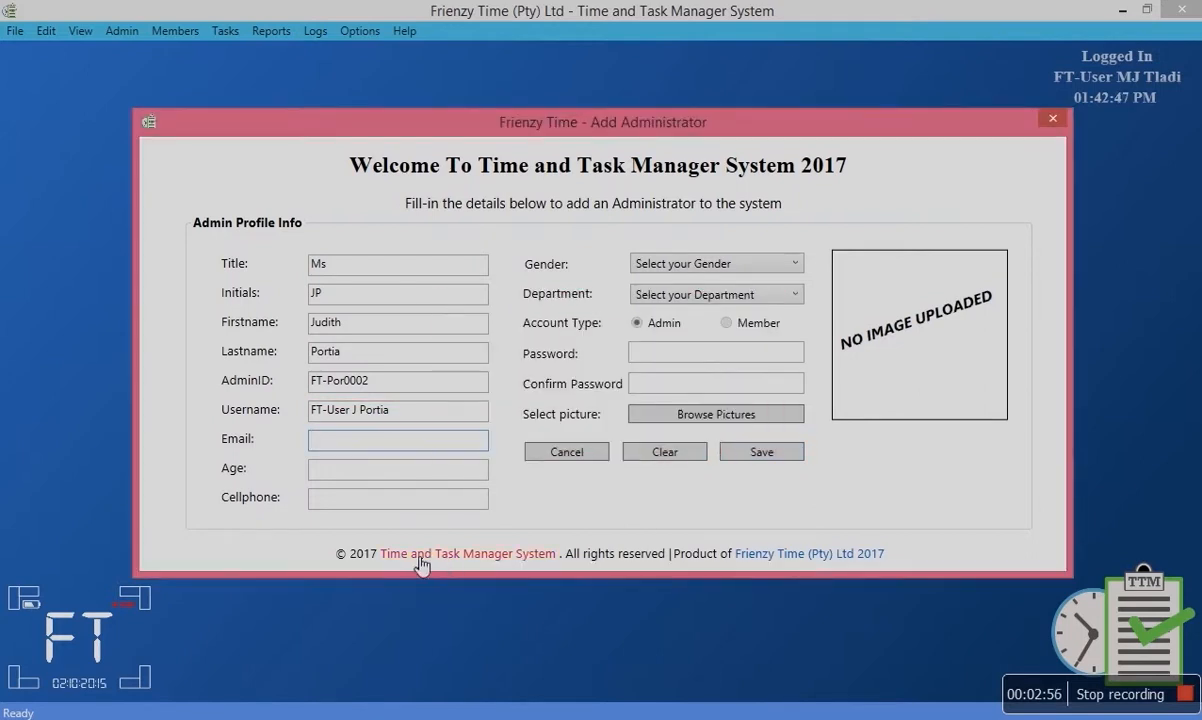
{"action": "type", "text": "sdjkfhdssd55"}
{"action": "left_click", "coordinate": [757, 452]}
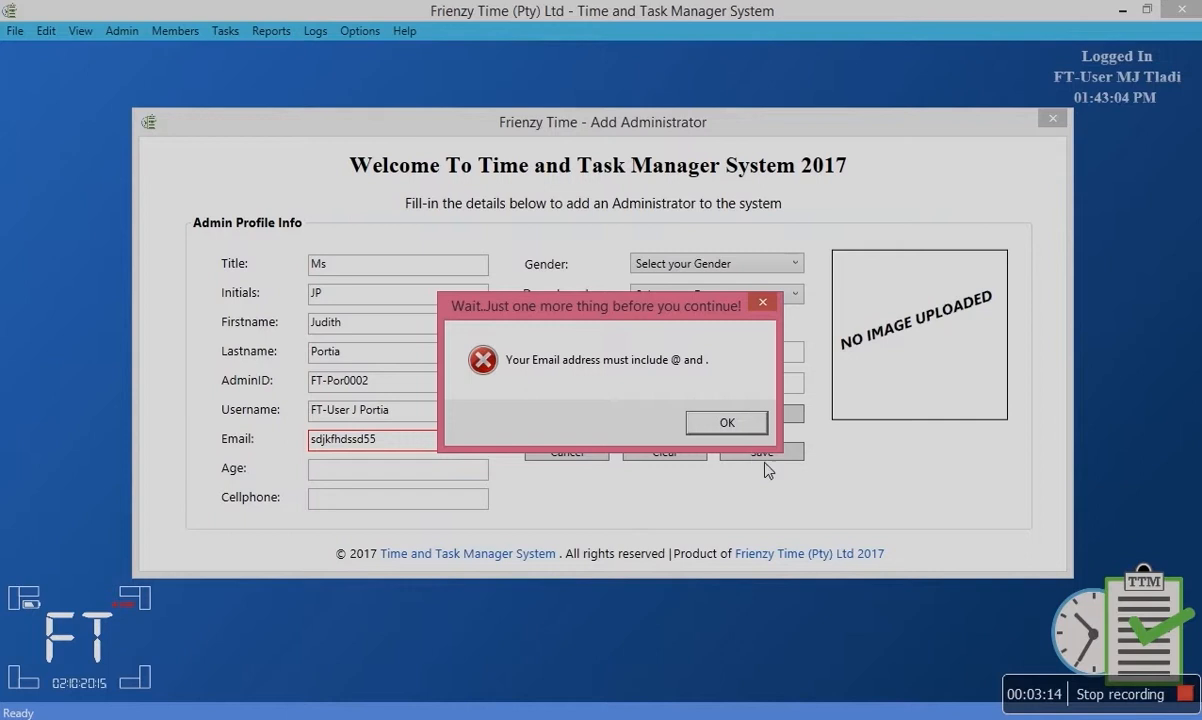
{"action": "left_click", "coordinate": [722, 421]}
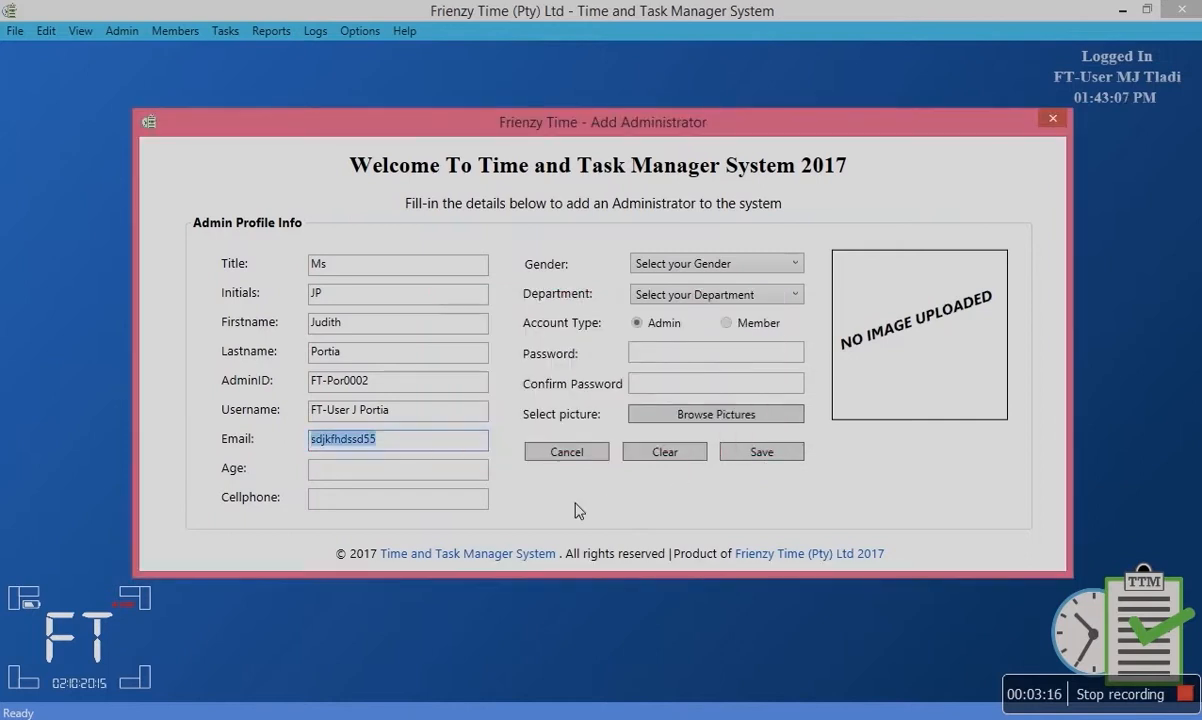
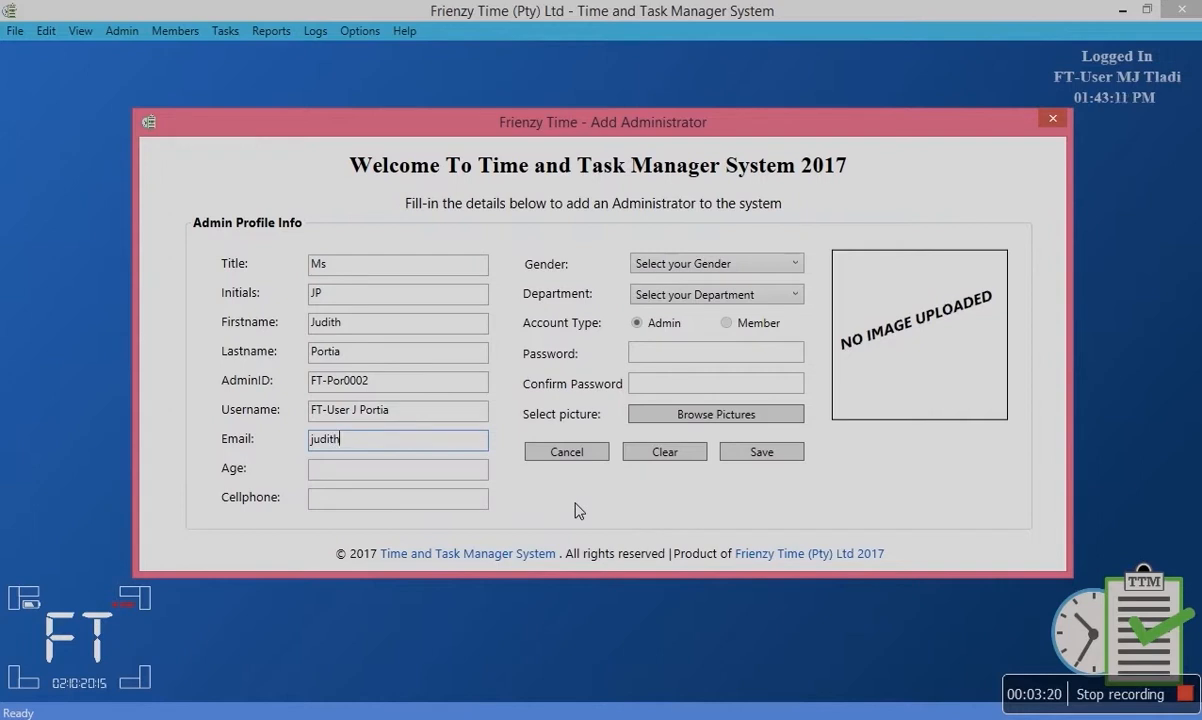
Set the Age to 35 after the over-long value 1254 is rejected, then save.
{"action": "left_click", "coordinate": [754, 456]}
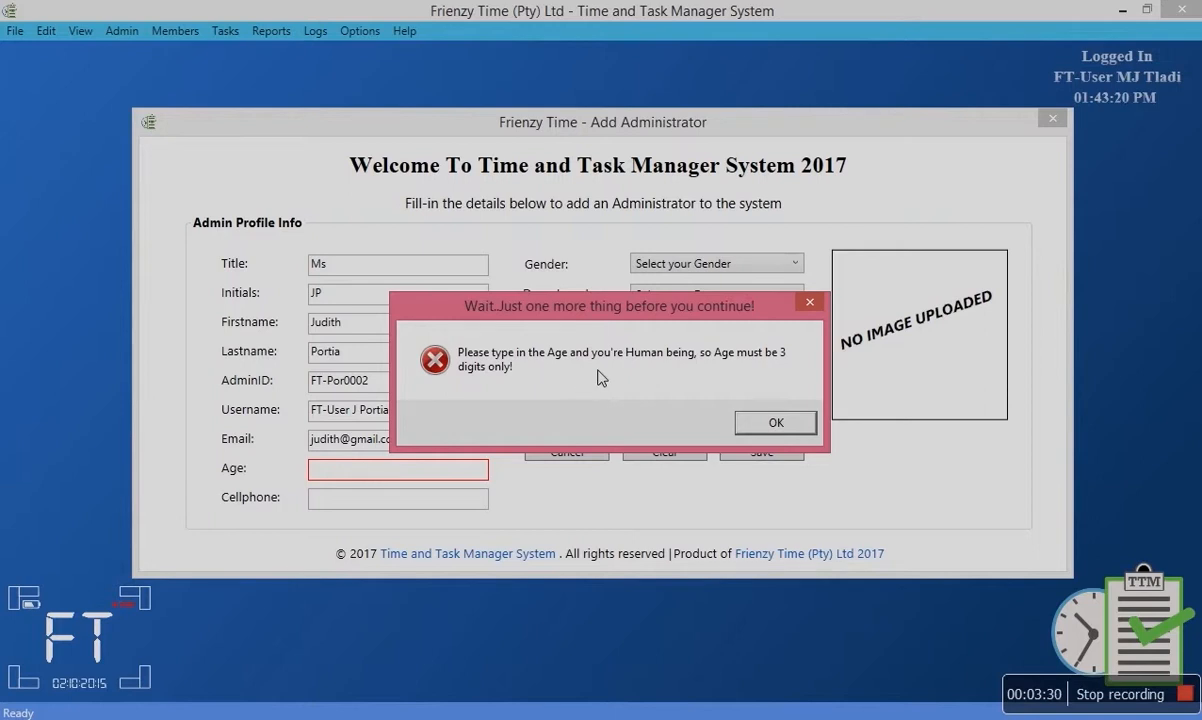
{"action": "left_click", "coordinate": [775, 423]}
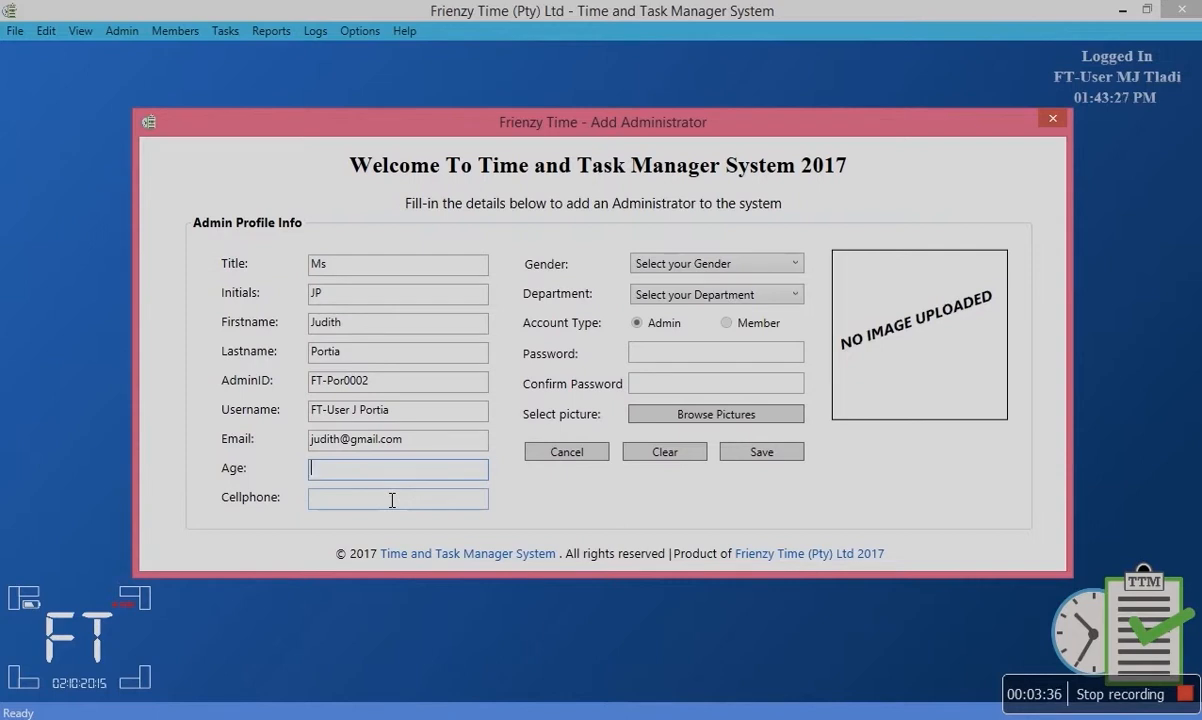
{"action": "type", "text": "1254"}
{"action": "left_click", "coordinate": [738, 452]}
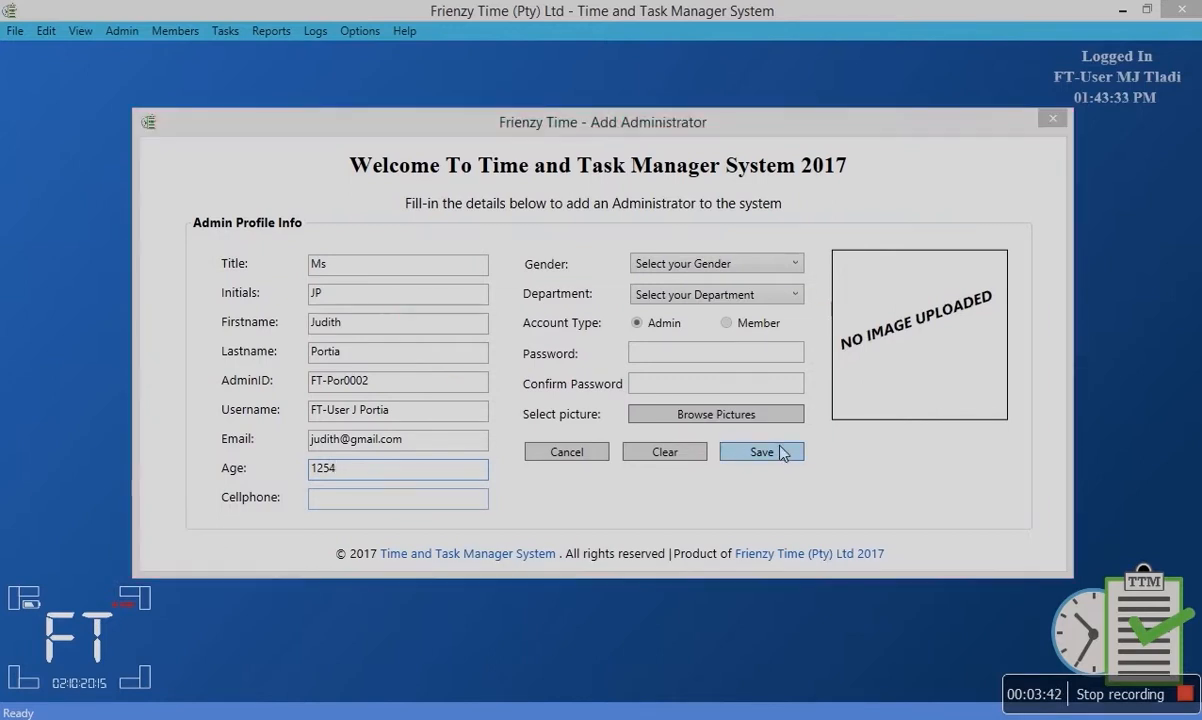
{"action": "left_click", "coordinate": [776, 424]}
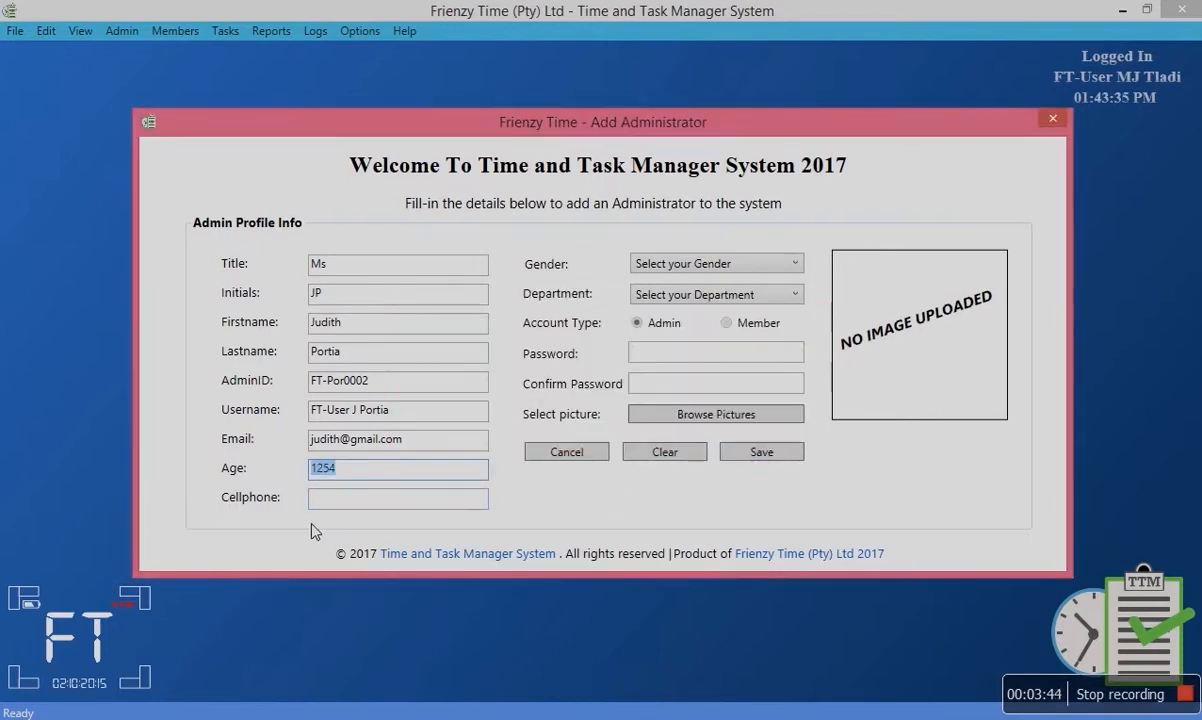
{"action": "type", "text": "35"}
{"action": "left_click", "coordinate": [745, 455]}
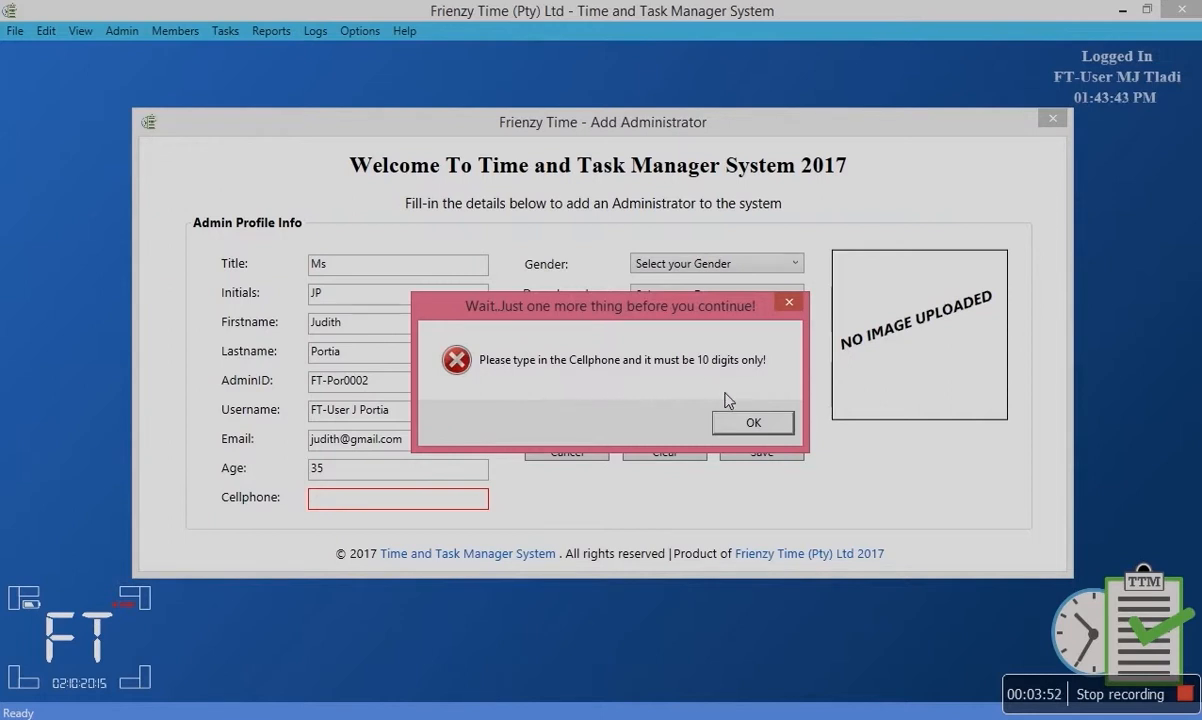
Replace the rejected 11-digit cellphone entry with a 10-digit number and save again.
{"action": "left_click", "coordinate": [748, 423]}
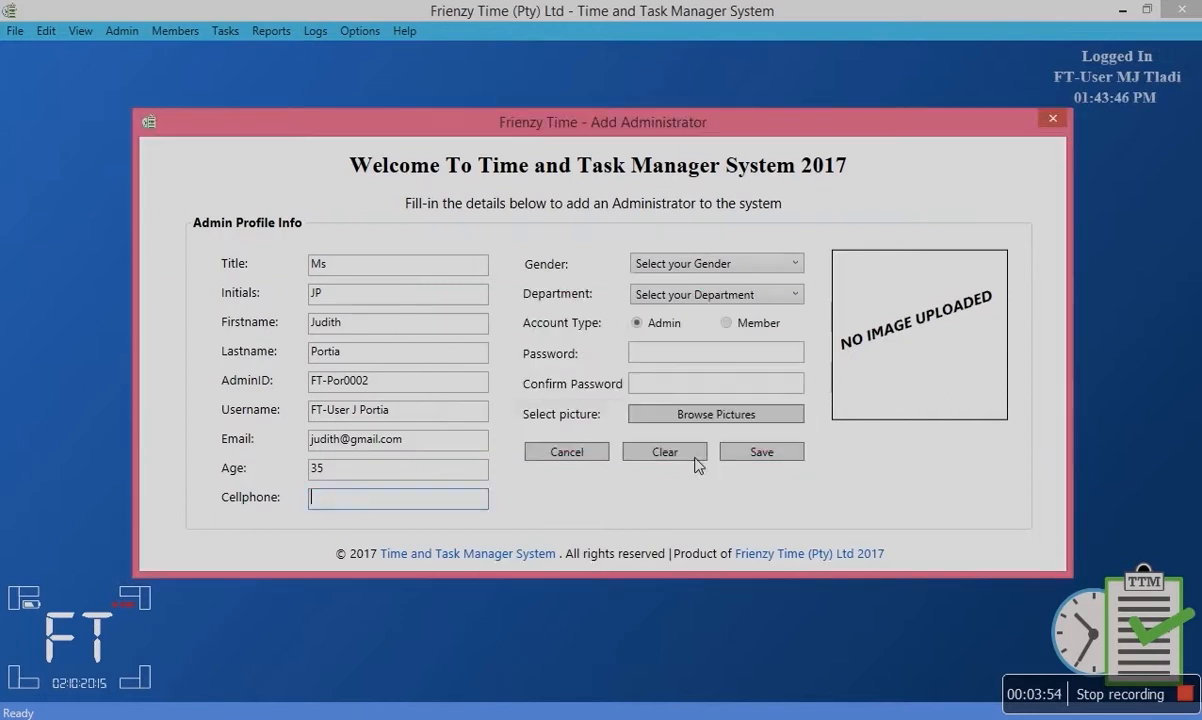
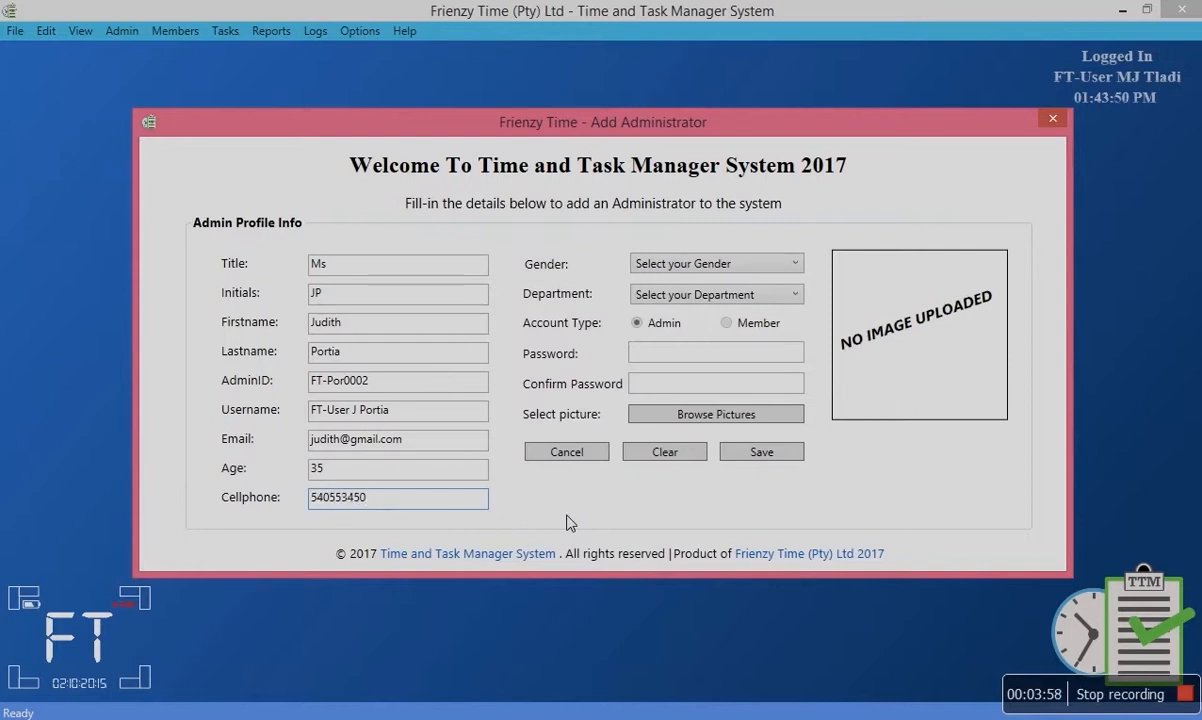
{"action": "left_click", "coordinate": [737, 455]}
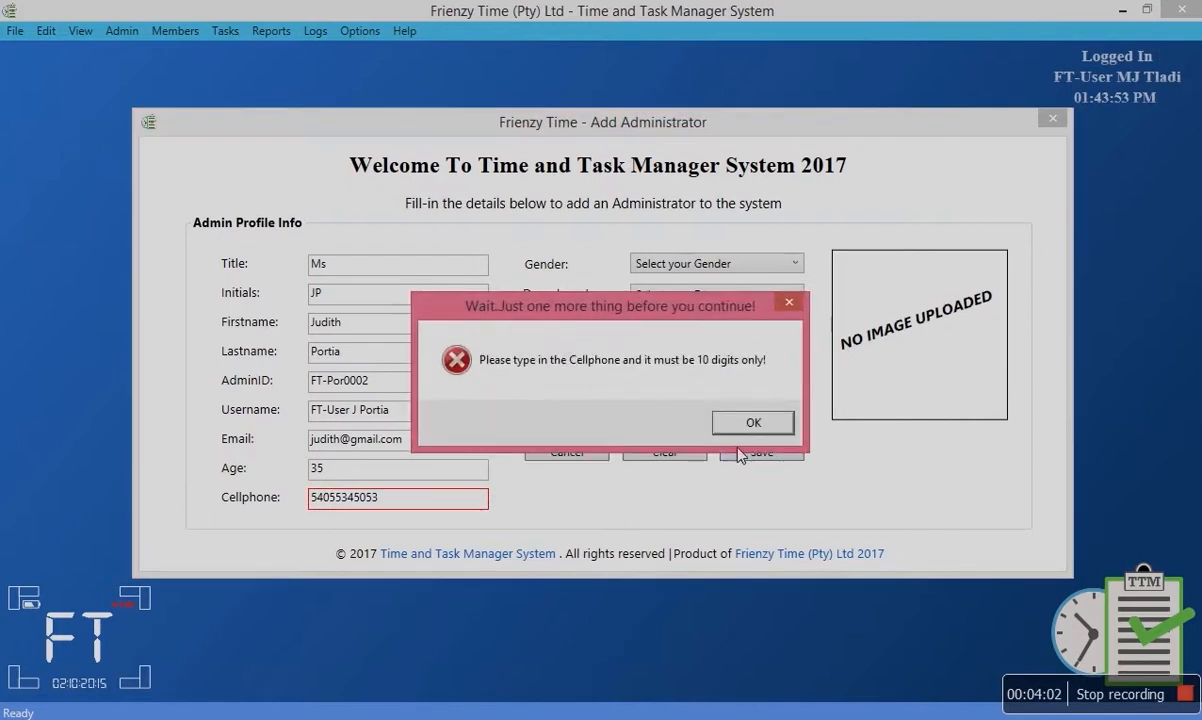
{"action": "left_click", "coordinate": [752, 425]}
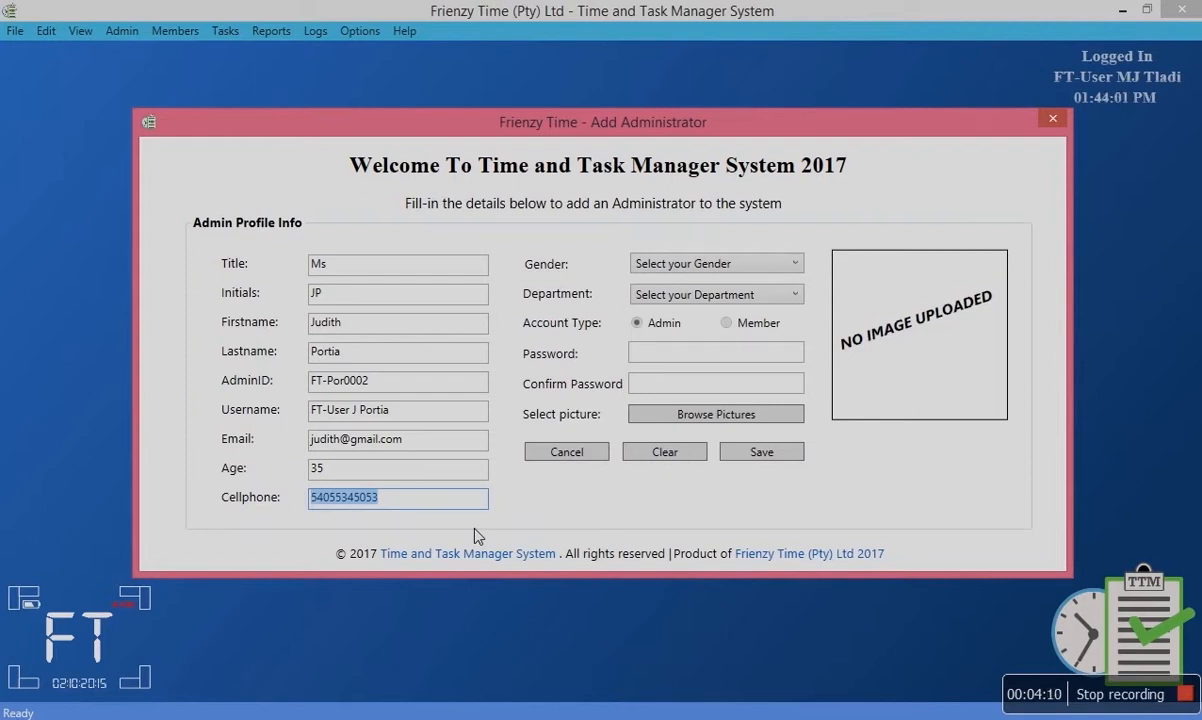
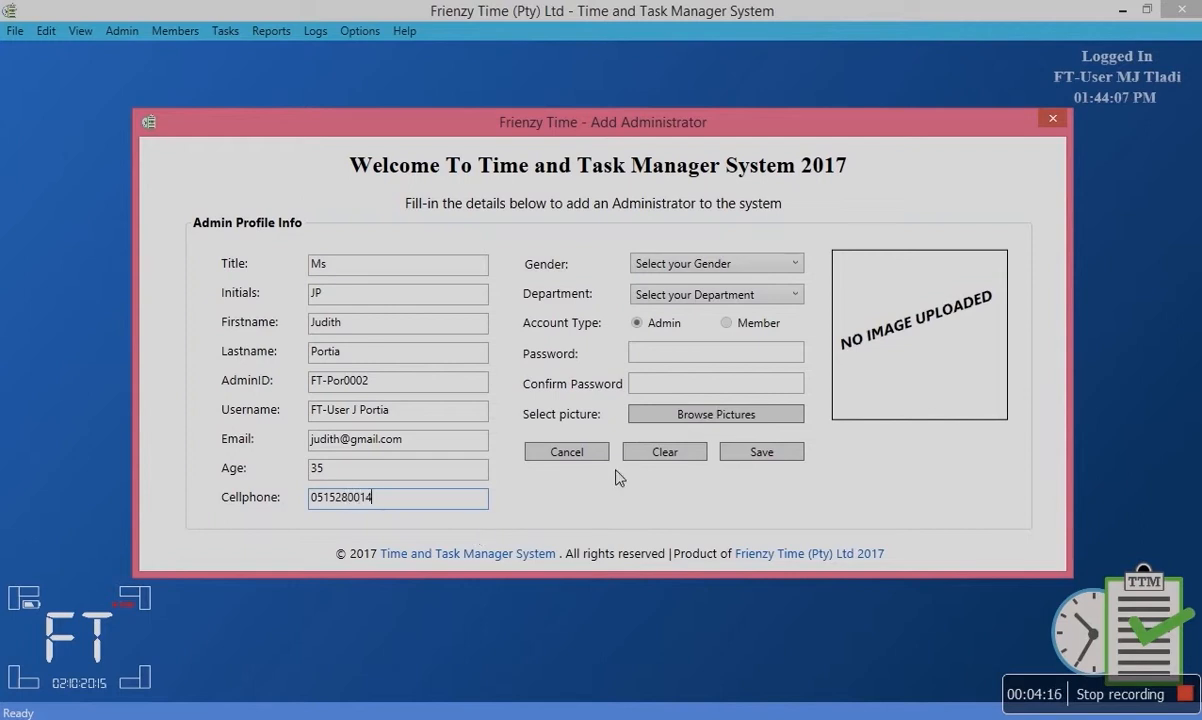
{"action": "left_click", "coordinate": [749, 456]}
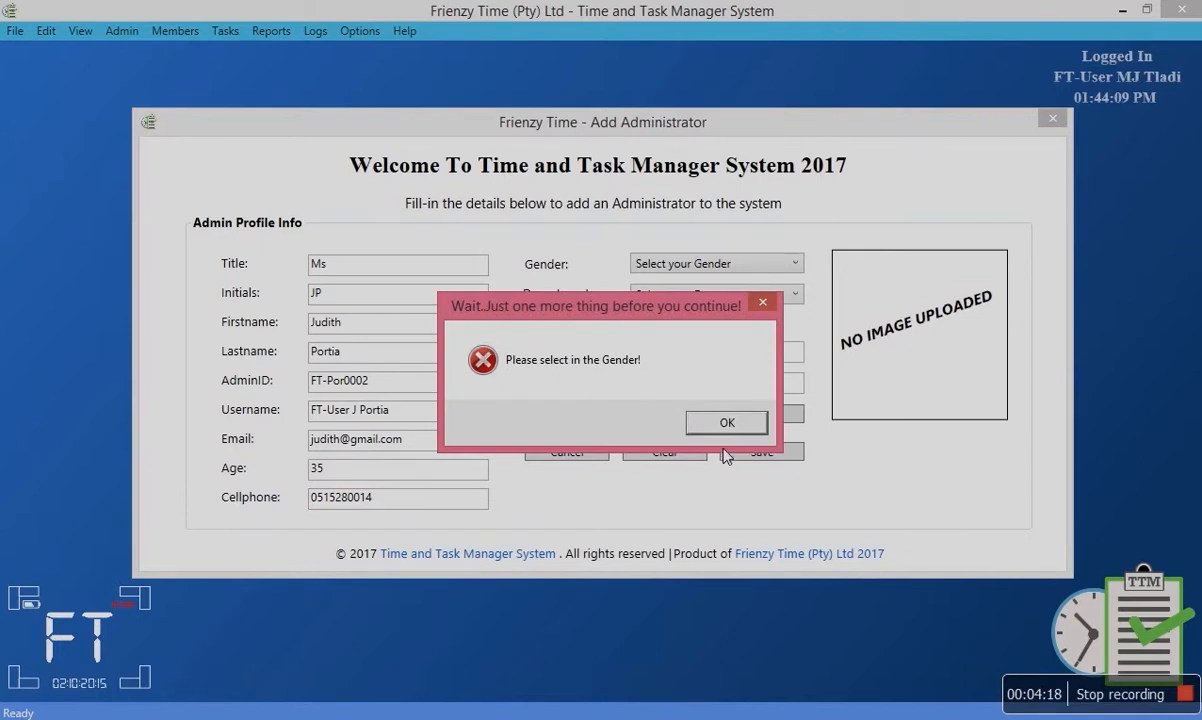
Set the new administrator's gender to Female and retry saving.
{"action": "left_click", "coordinate": [704, 422]}
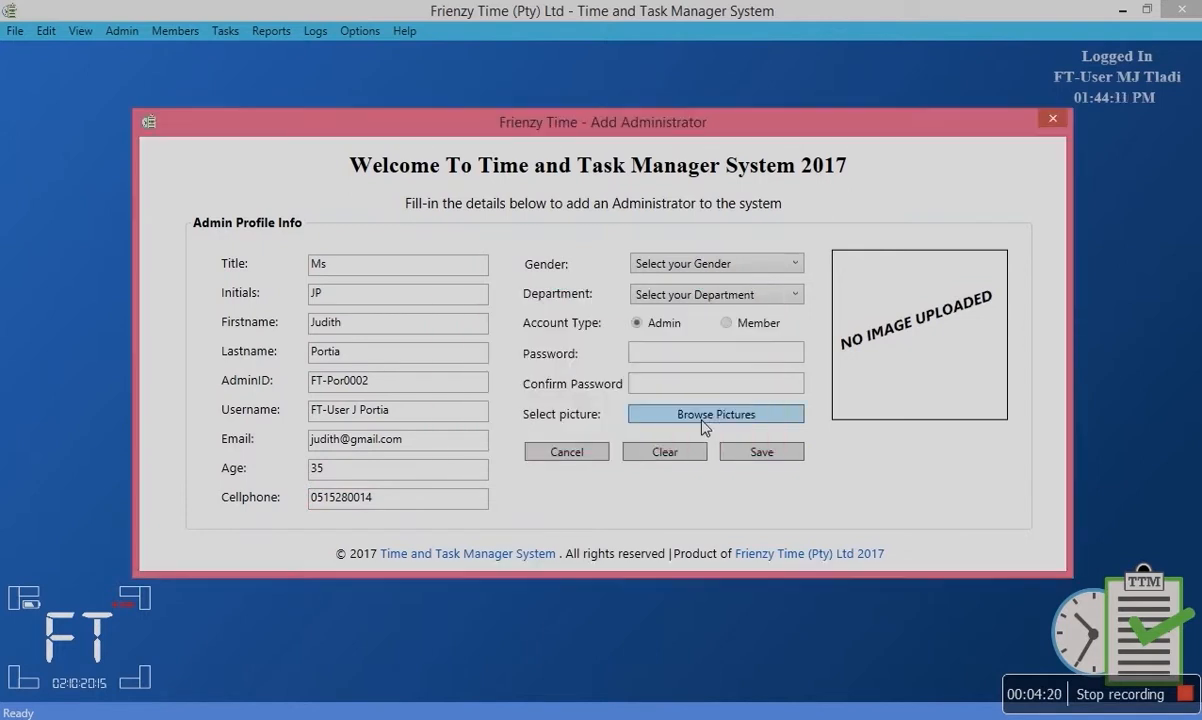
{"action": "left_click", "coordinate": [689, 263]}
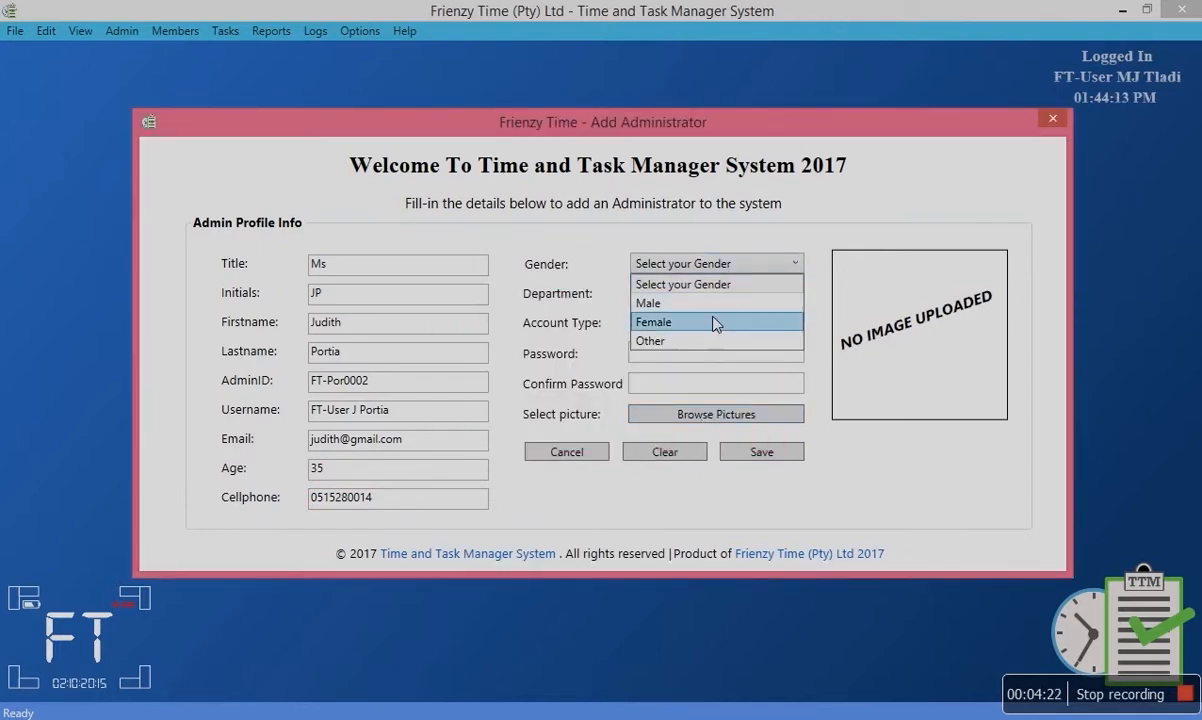
{"action": "left_click", "coordinate": [715, 324]}
{"action": "left_click", "coordinate": [731, 456]}
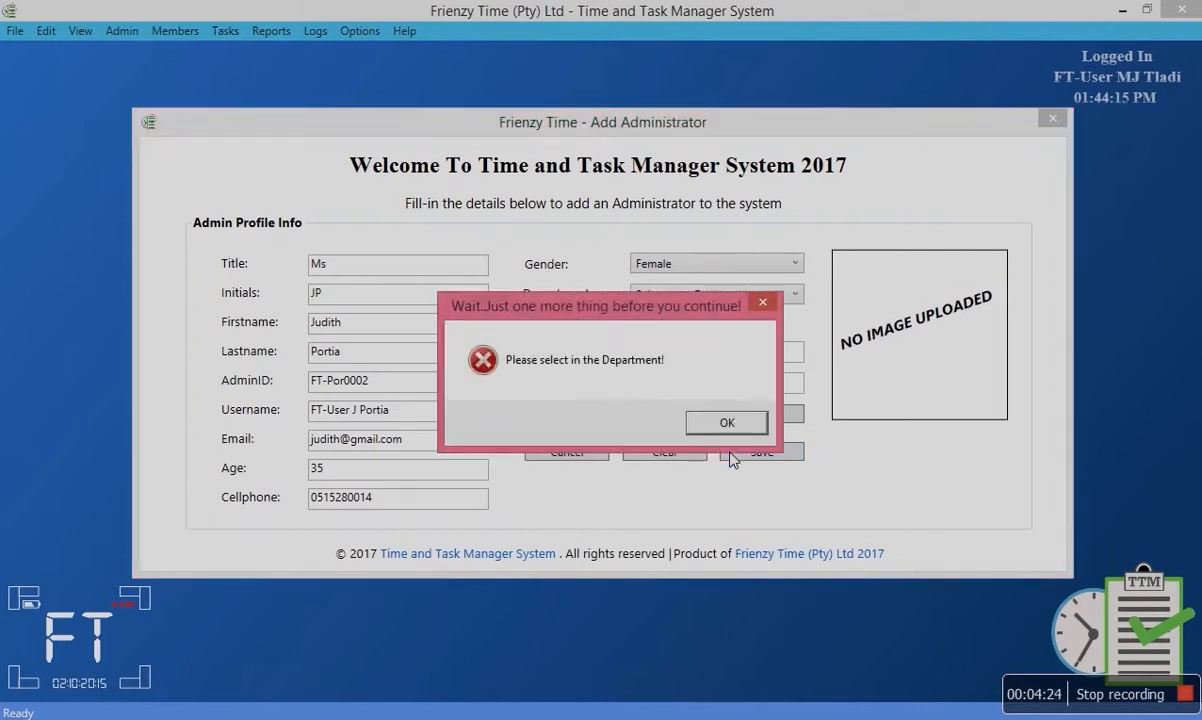
Choose Marketing Department as the administrator's department and try saving again.
{"action": "left_click", "coordinate": [724, 424]}
{"action": "left_click", "coordinate": [717, 297]}
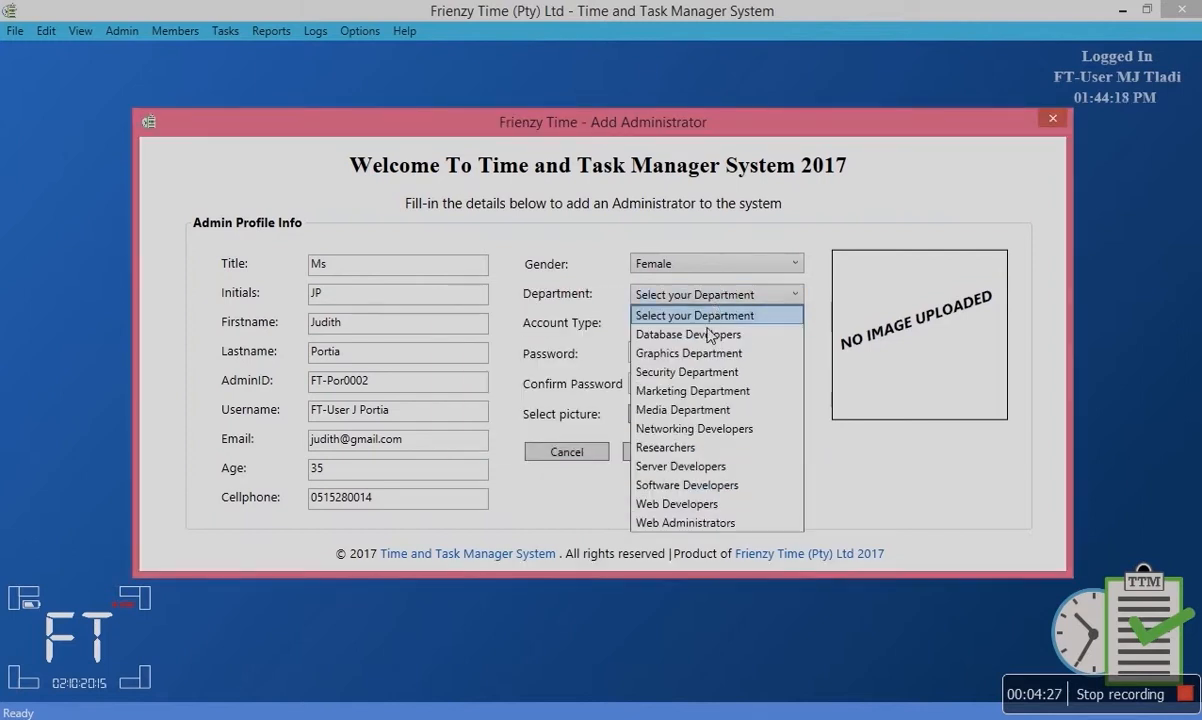
{"action": "left_click", "coordinate": [741, 393]}
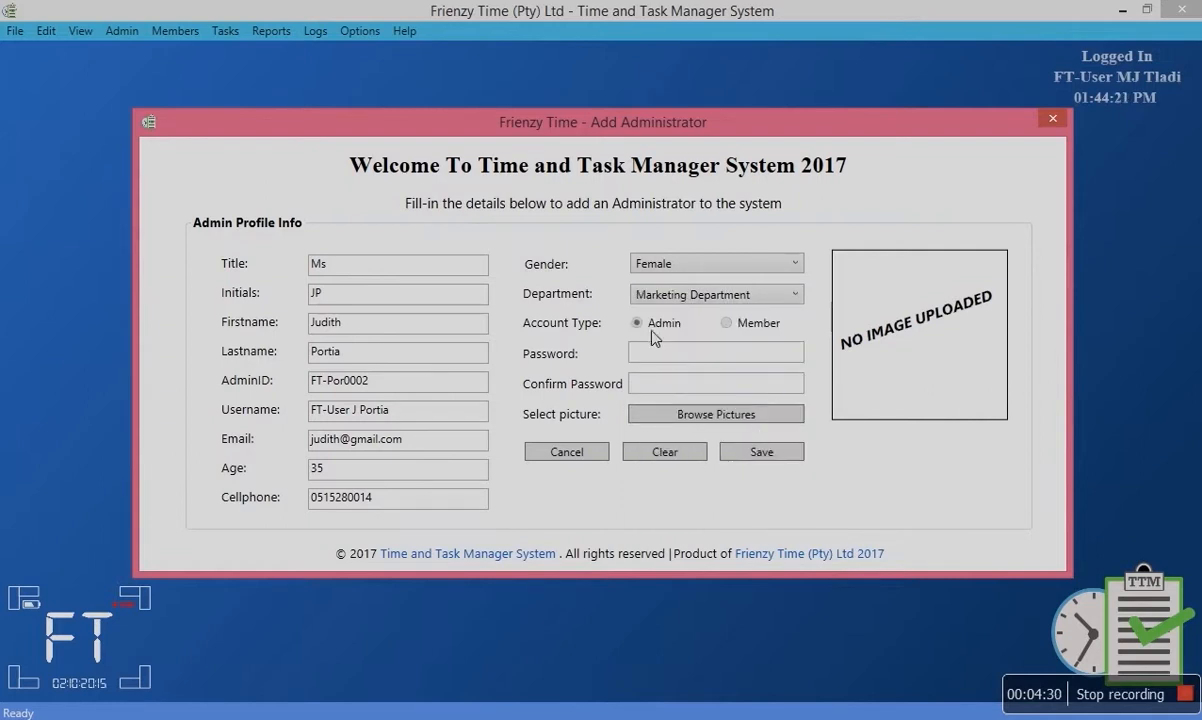
{"action": "left_click", "coordinate": [750, 458]}
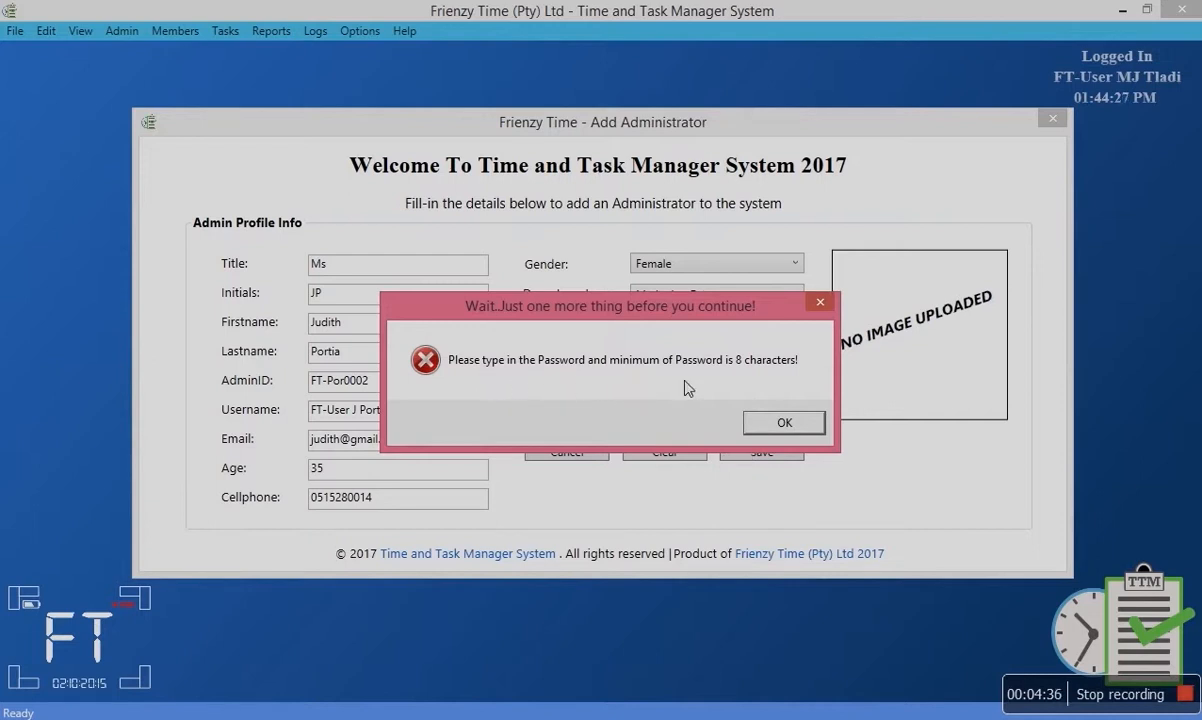
Enter a longer password and retry saving, which triggers the password-rule warning.
{"action": "left_click", "coordinate": [776, 421]}
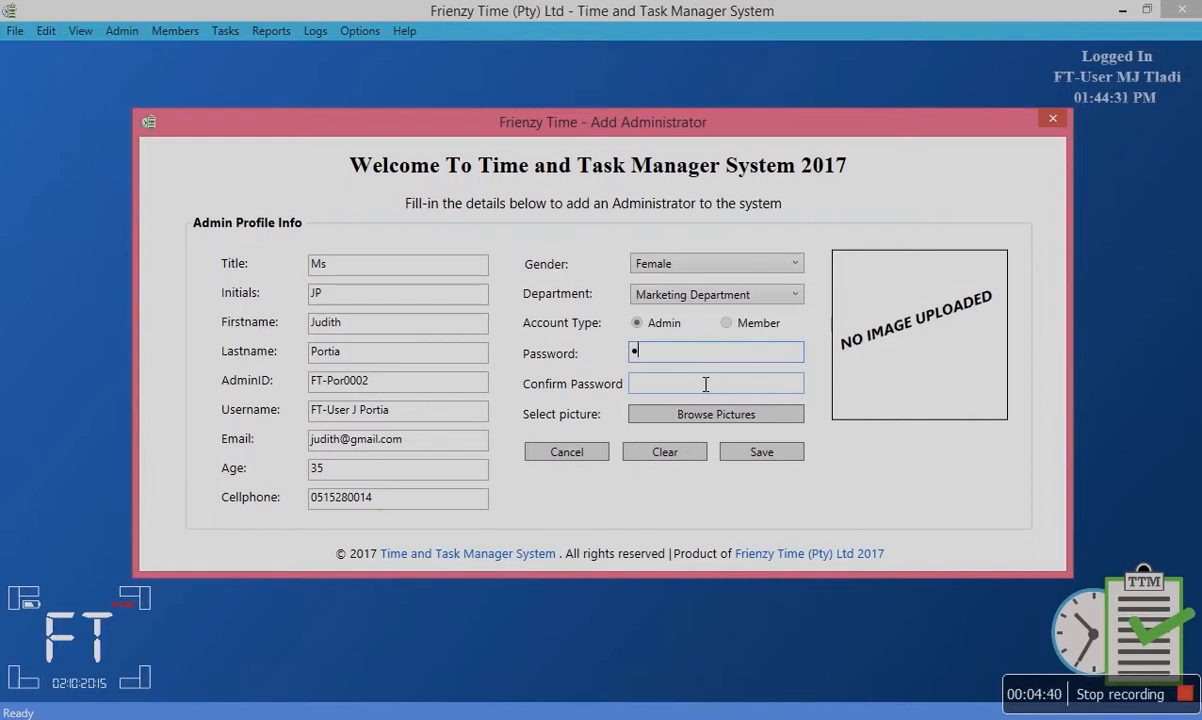
{"action": "left_click", "coordinate": [760, 451]}
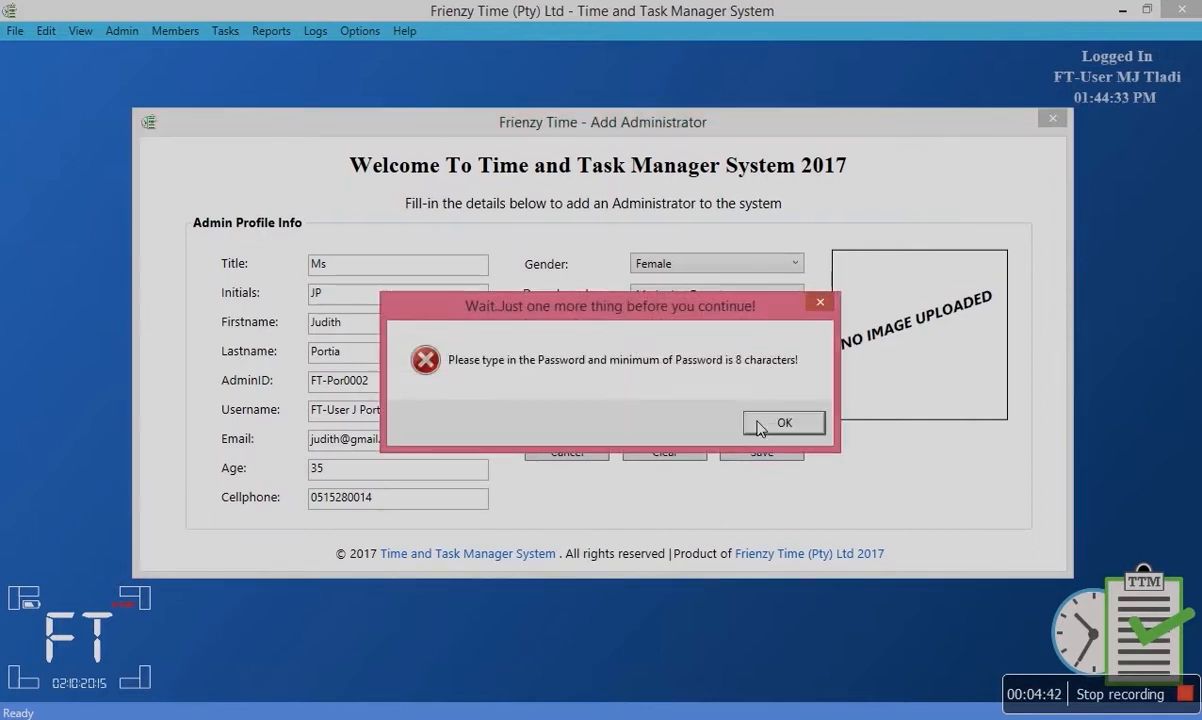
{"action": "left_click", "coordinate": [780, 423]}
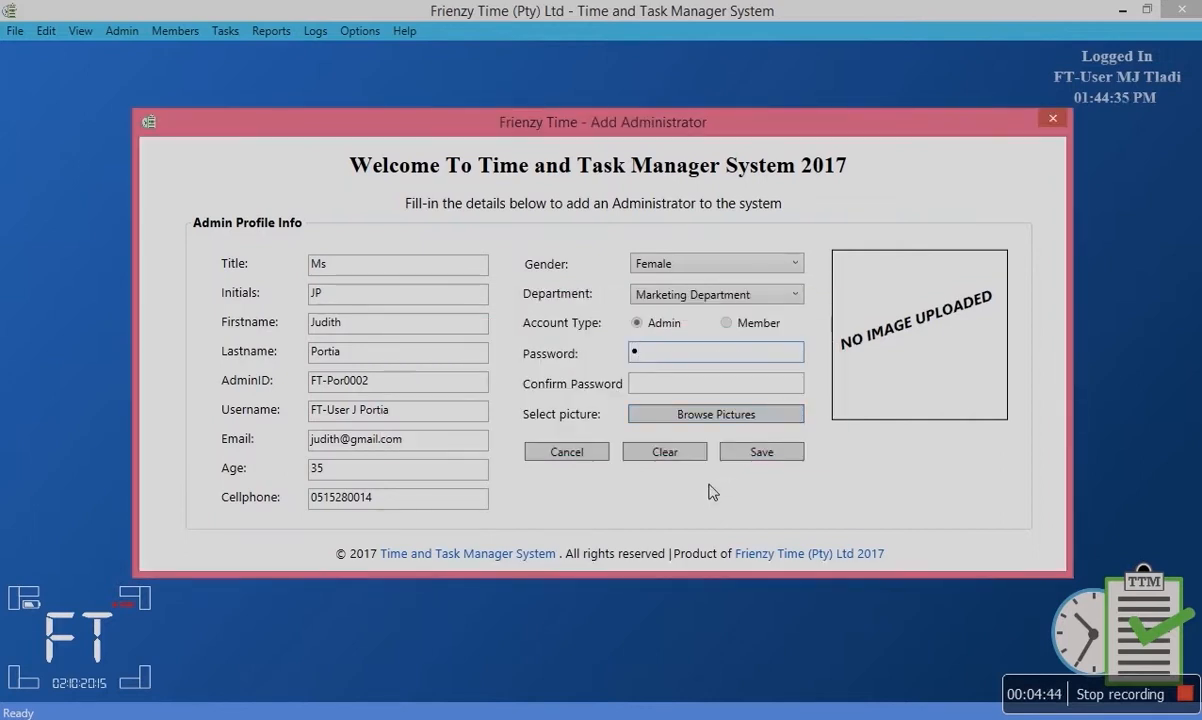
{"action": "type", "text": "•••••••"}
{"action": "left_click", "coordinate": [745, 455]}
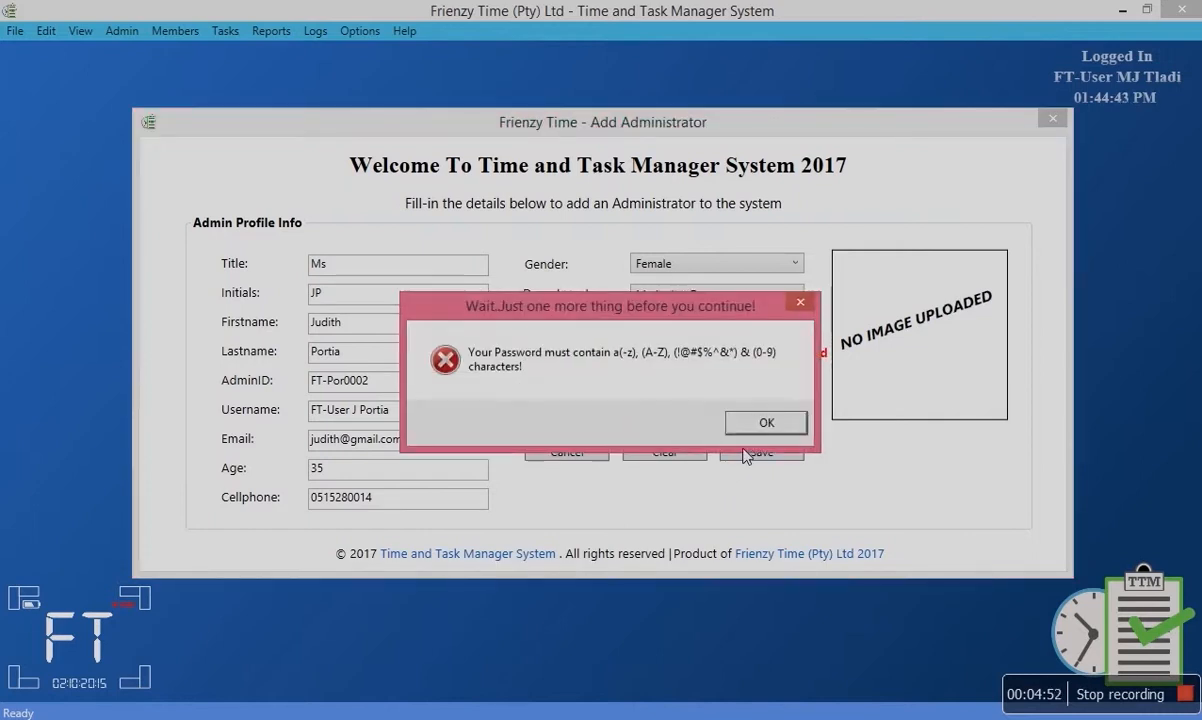
{"action": "left_click_drag", "start_coordinate": [577, 317], "coordinate": [382, 221]}
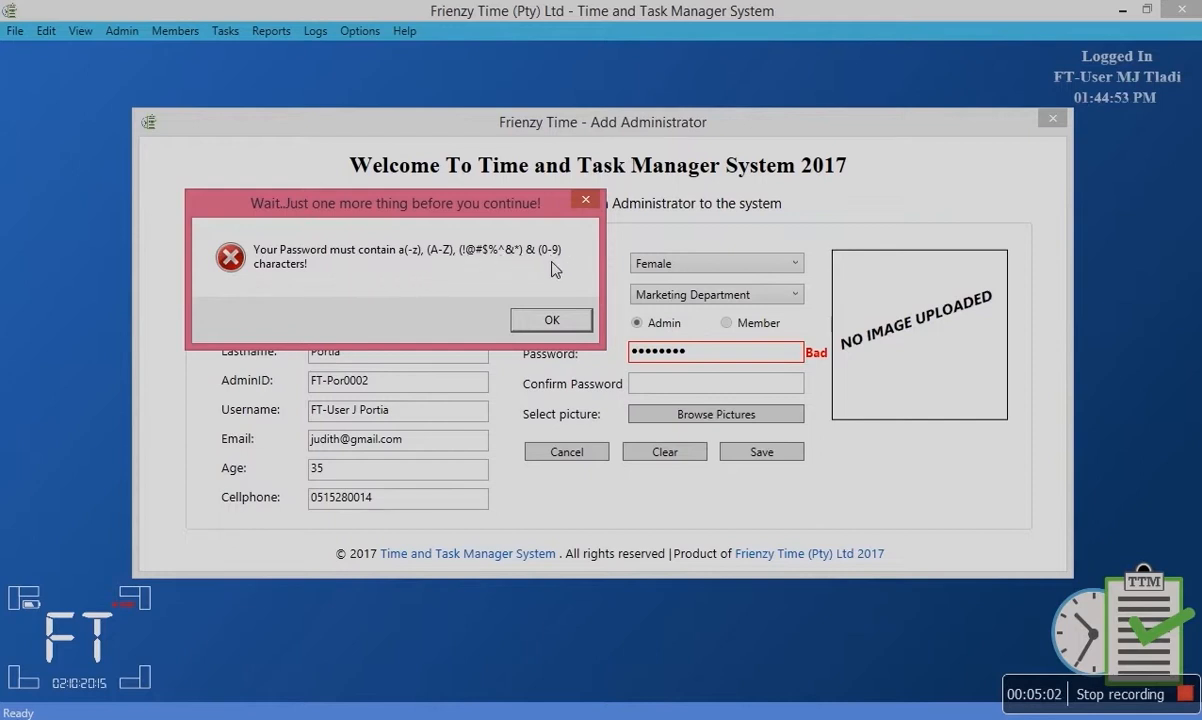
{"action": "left_click", "coordinate": [547, 320]}
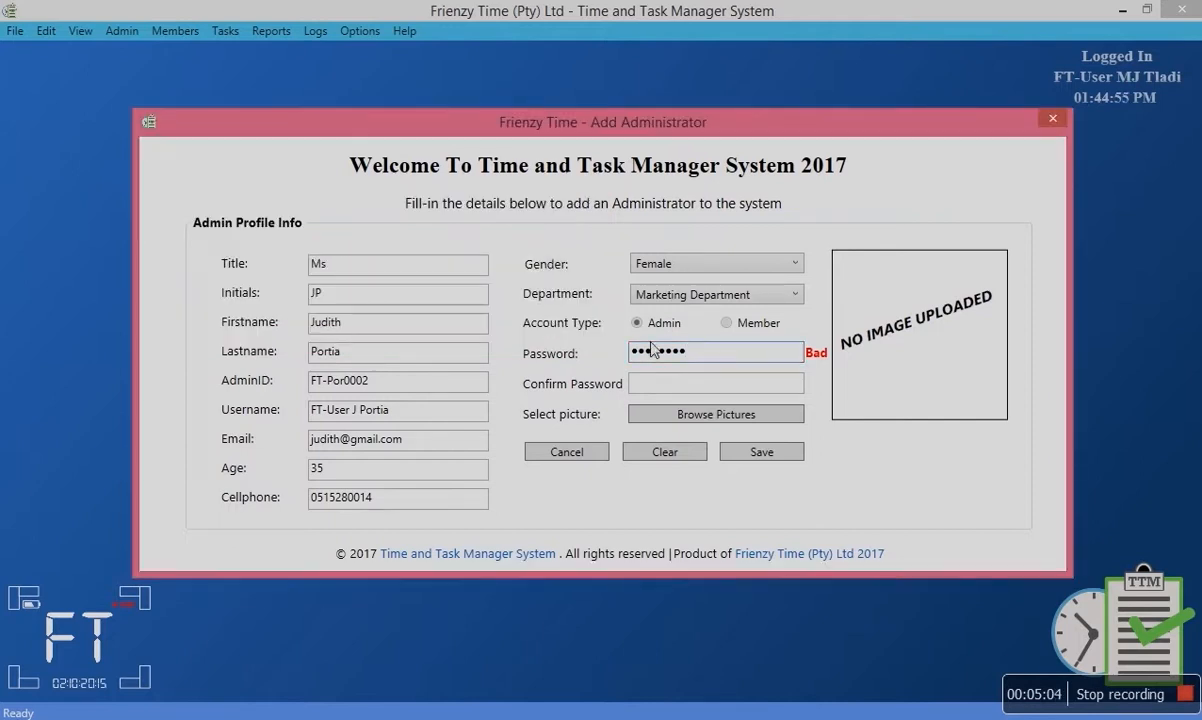
Replace the password with an 8-character mix of letters, capitals, symbols and digits, then save.
{"action": "left_click_drag", "start_coordinate": [701, 358], "coordinate": [632, 358]}
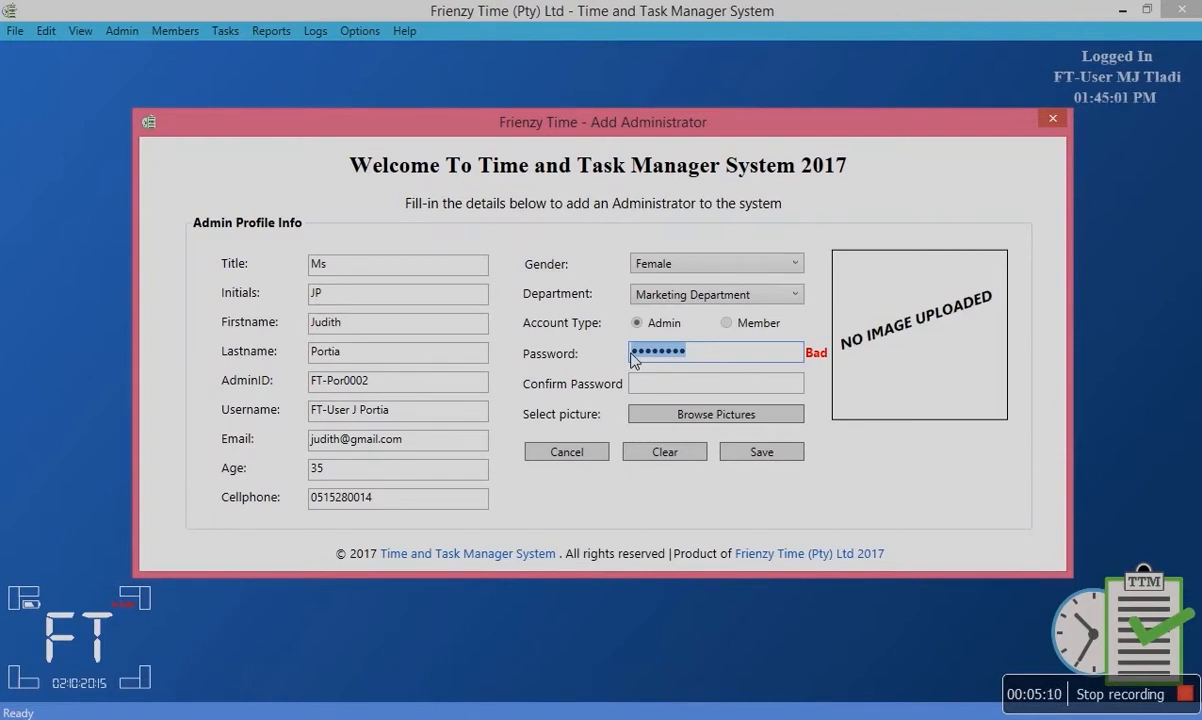
{"action": "type", "text": "•••••"}
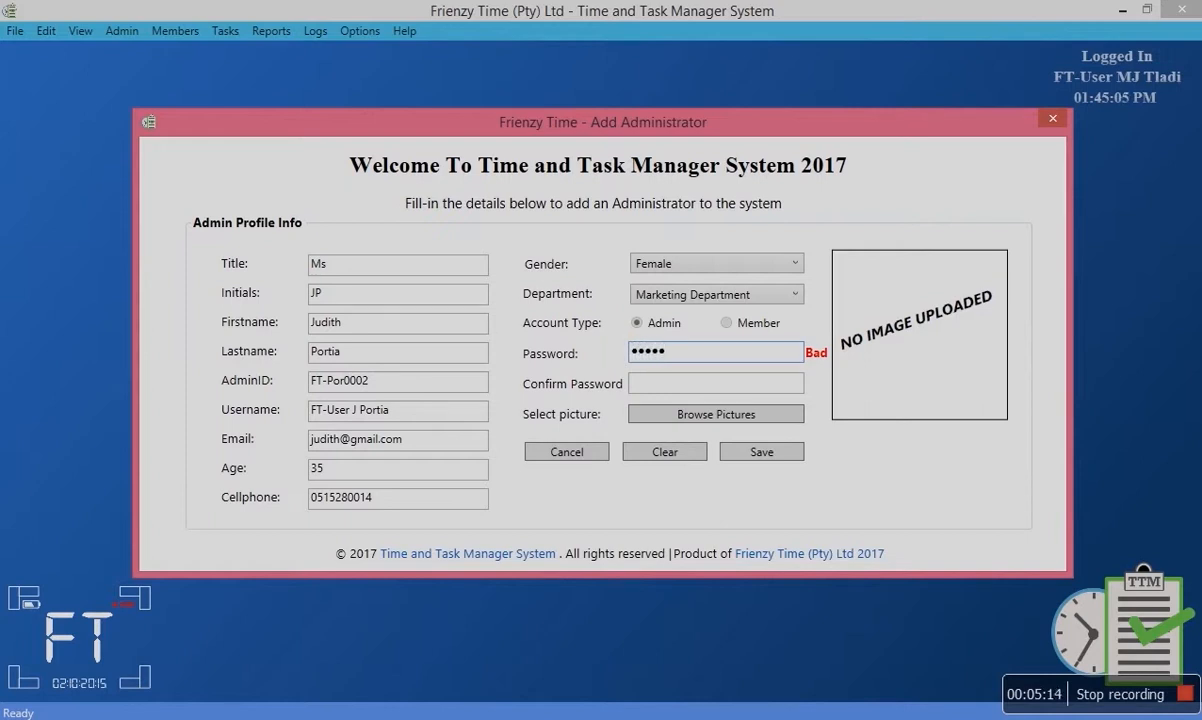
{"action": "key", "text": "BackSpace"}
{"action": "key", "text": "BackSpace"}
{"action": "key", "text": "BackSpace"}
{"action": "key", "text": "BackSpace"}
{"action": "key", "text": "BackSpace"}
{"action": "type", "text": "••••••••"}
{"action": "left_click", "coordinate": [759, 452]}
{"action": "left_click_drag", "start_coordinate": [655, 308], "coordinate": [437, 295]}
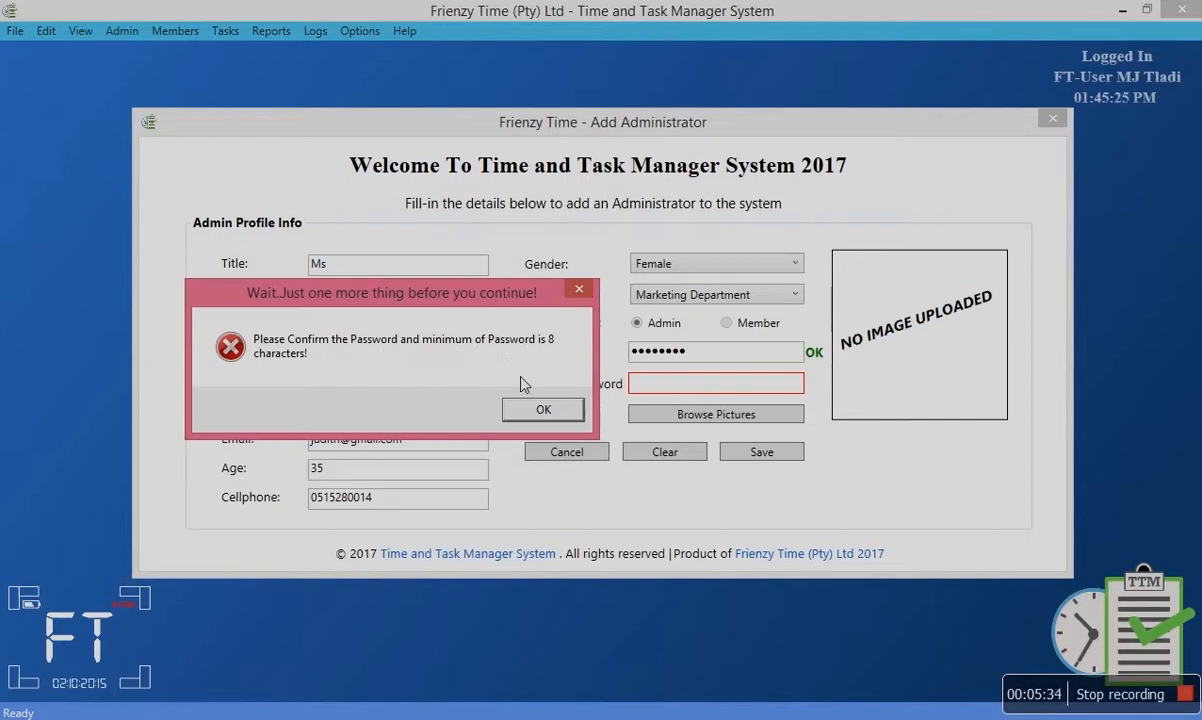
Fill in the password confirmation, retyping it after a mismatch warning, and save again.
{"action": "left_click", "coordinate": [545, 408]}
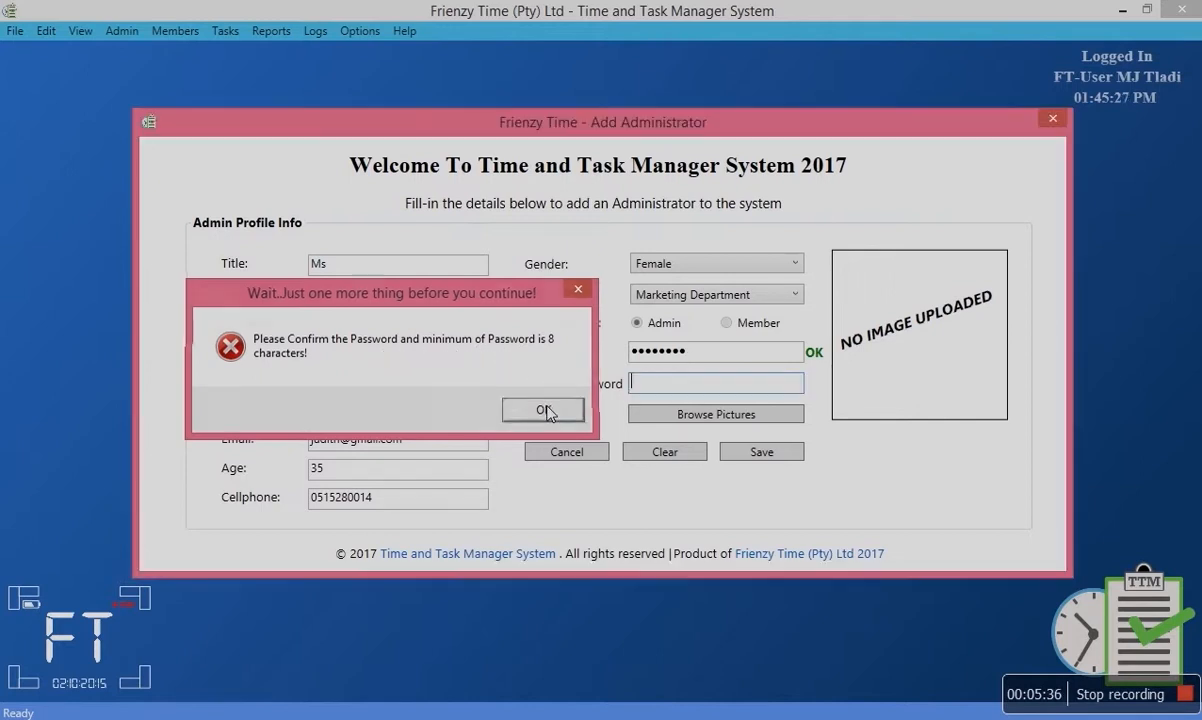
{"action": "type", "text": "•••"}
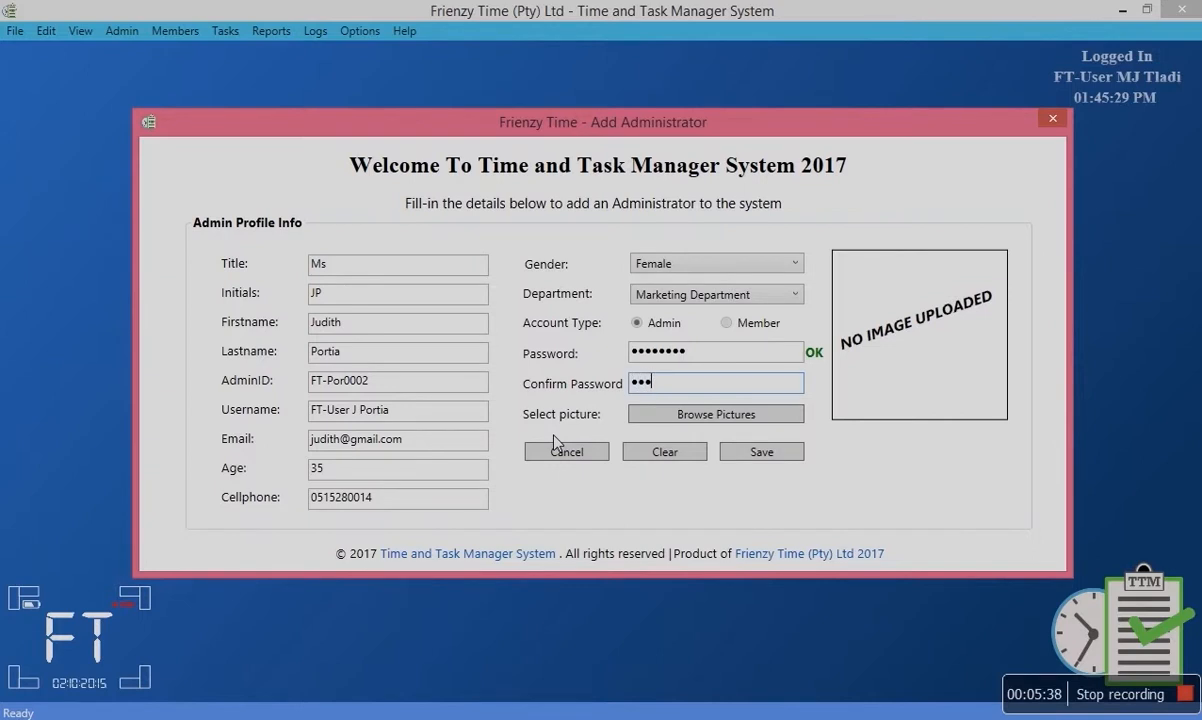
{"action": "type", "text": "•••••"}
{"action": "left_click", "coordinate": [727, 451]}
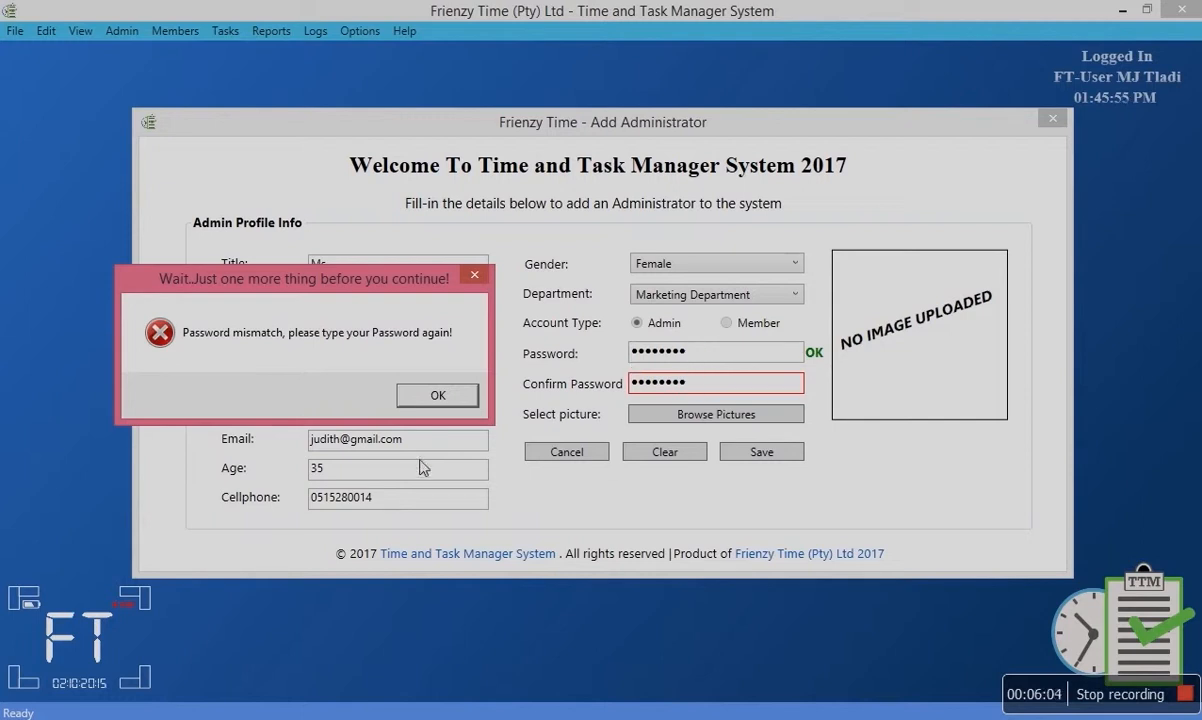
{"action": "left_click", "coordinate": [430, 398]}
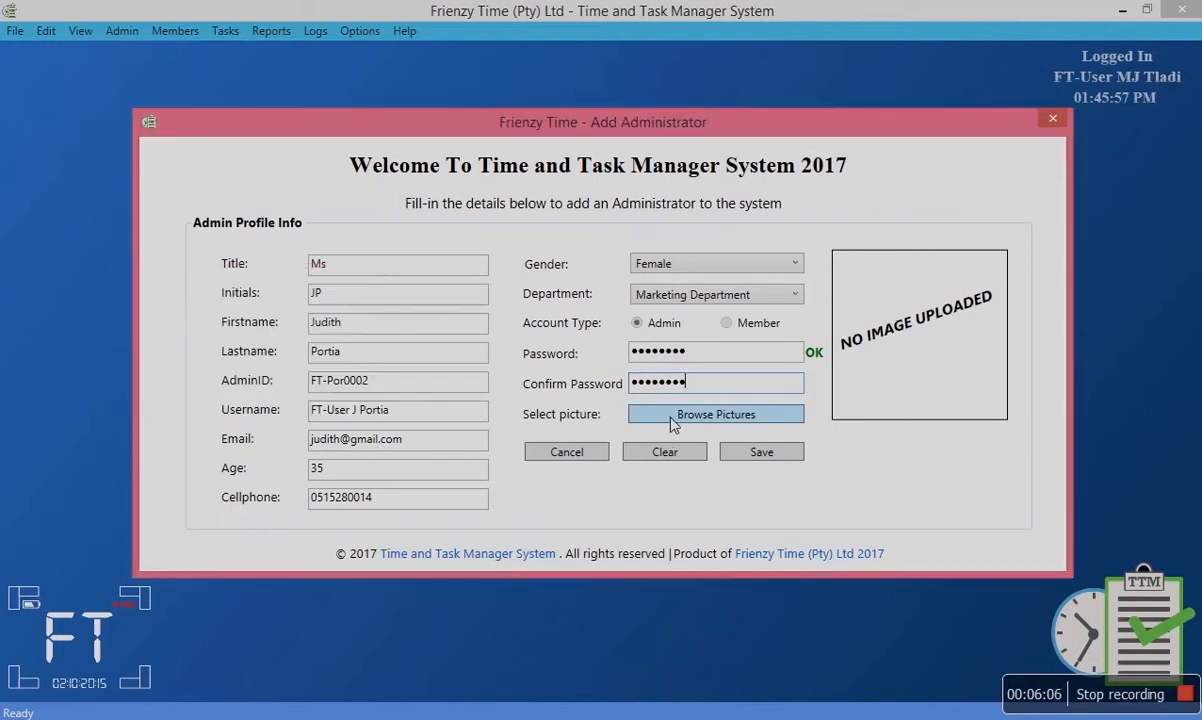
{"action": "key", "text": "BackSpace"}
{"action": "key", "text": "BackSpace"}
{"action": "key", "text": "BackSpace"}
{"action": "key", "text": "BackSpace"}
{"action": "key", "text": "BackSpace"}
{"action": "key", "text": "BackSpace"}
{"action": "key", "text": "BackSpace"}
{"action": "type", "text": "•••••••••"}
{"action": "left_click", "coordinate": [737, 453]}
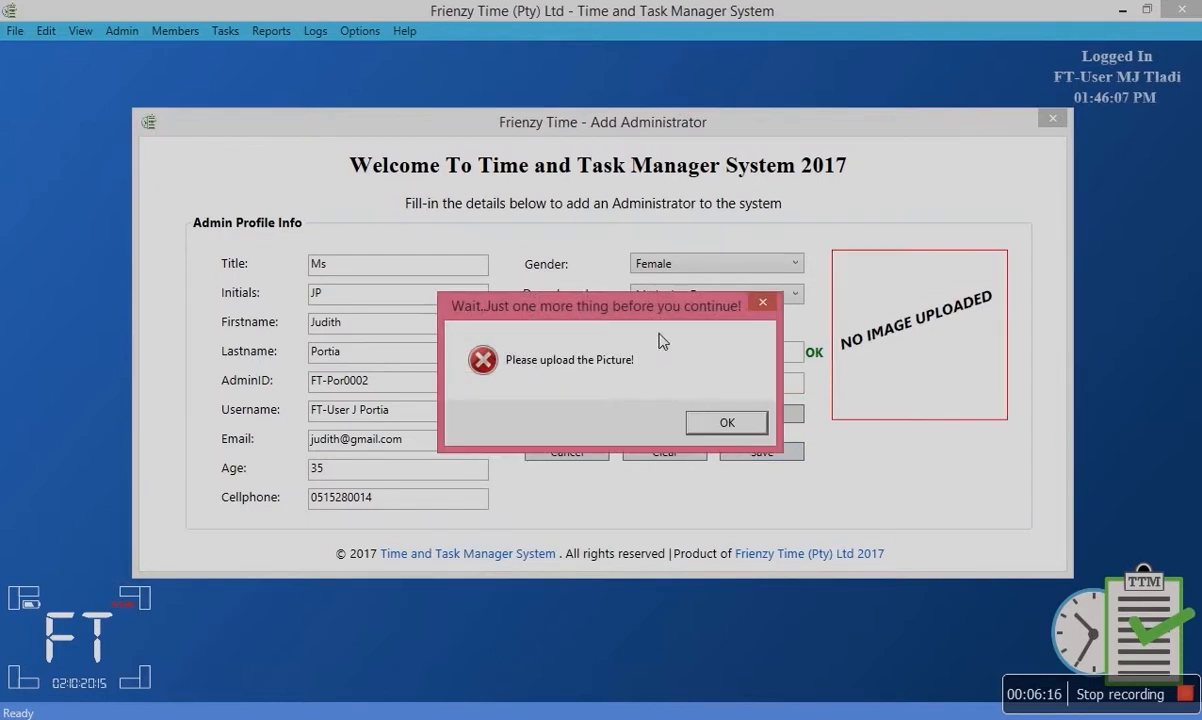
Attach the Admin 3 image as the profile picture and save the new administrator.
{"action": "left_click", "coordinate": [726, 424]}
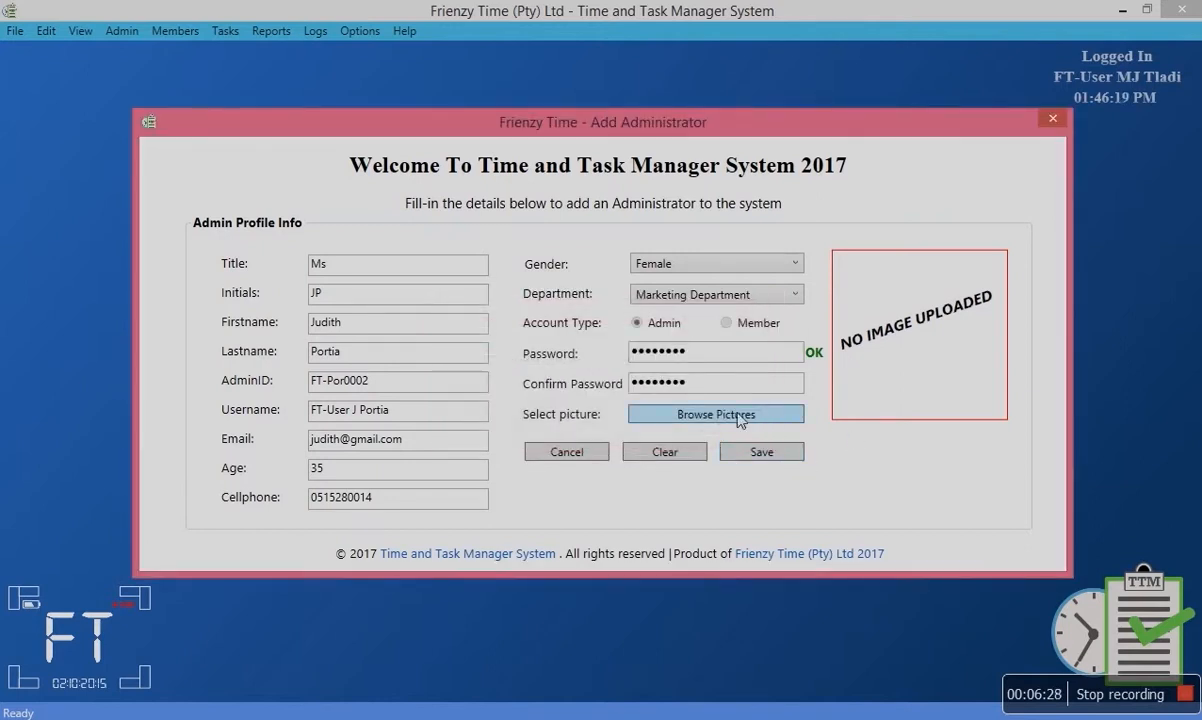
{"action": "left_click", "coordinate": [739, 418]}
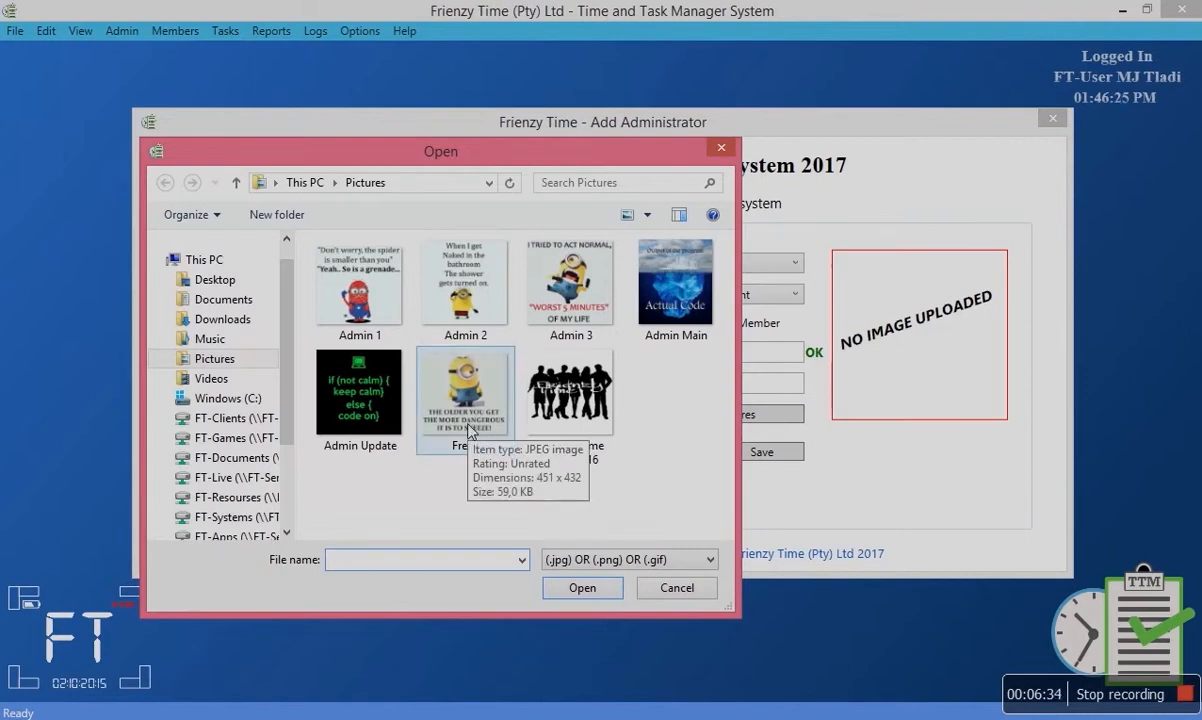
{"action": "left_click", "coordinate": [571, 285]}
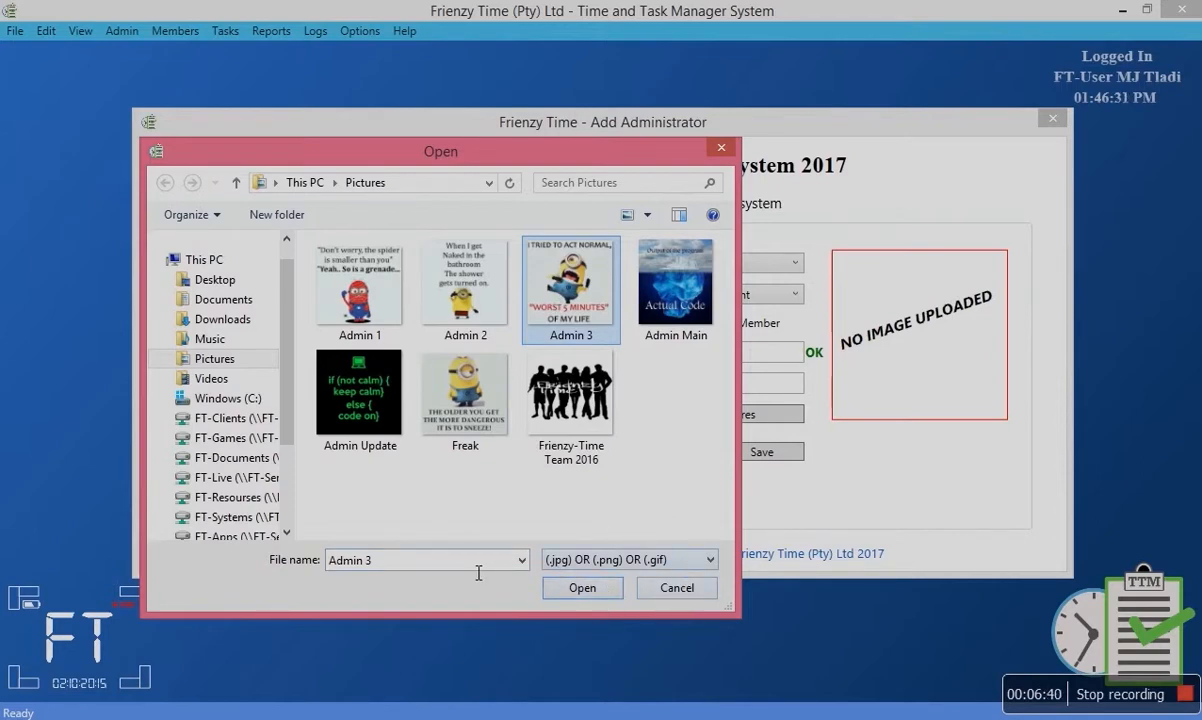
{"action": "left_click", "coordinate": [583, 588]}
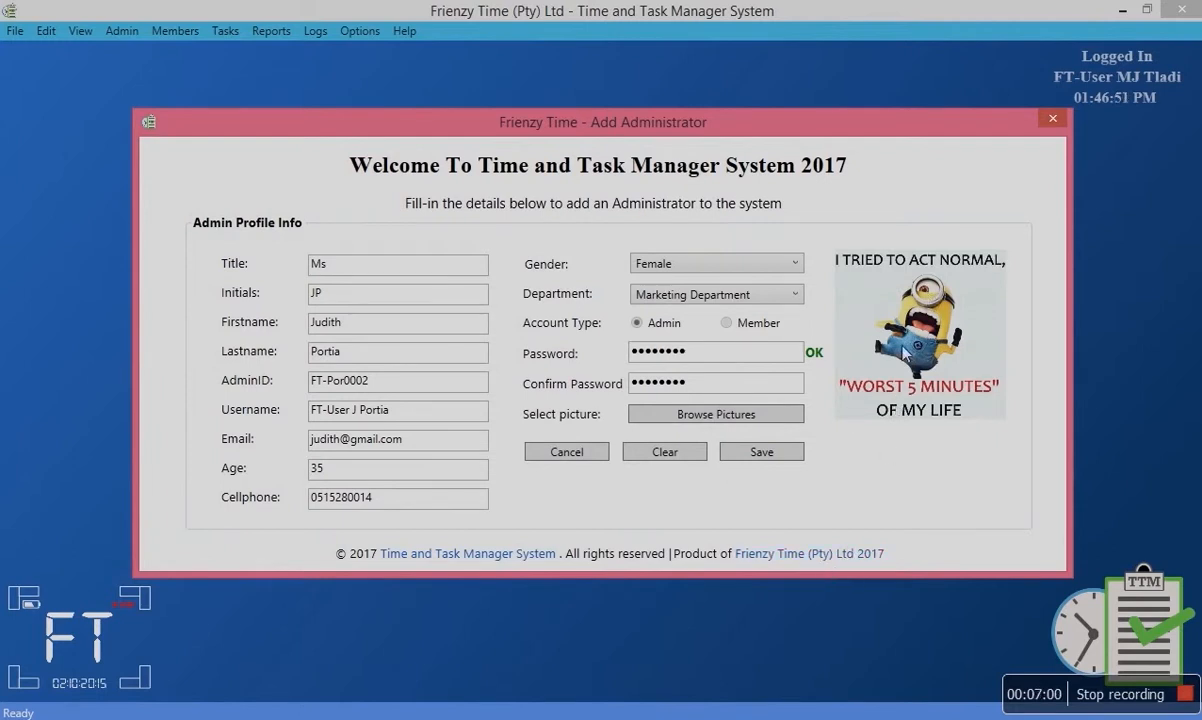
{"action": "left_click", "coordinate": [756, 455]}
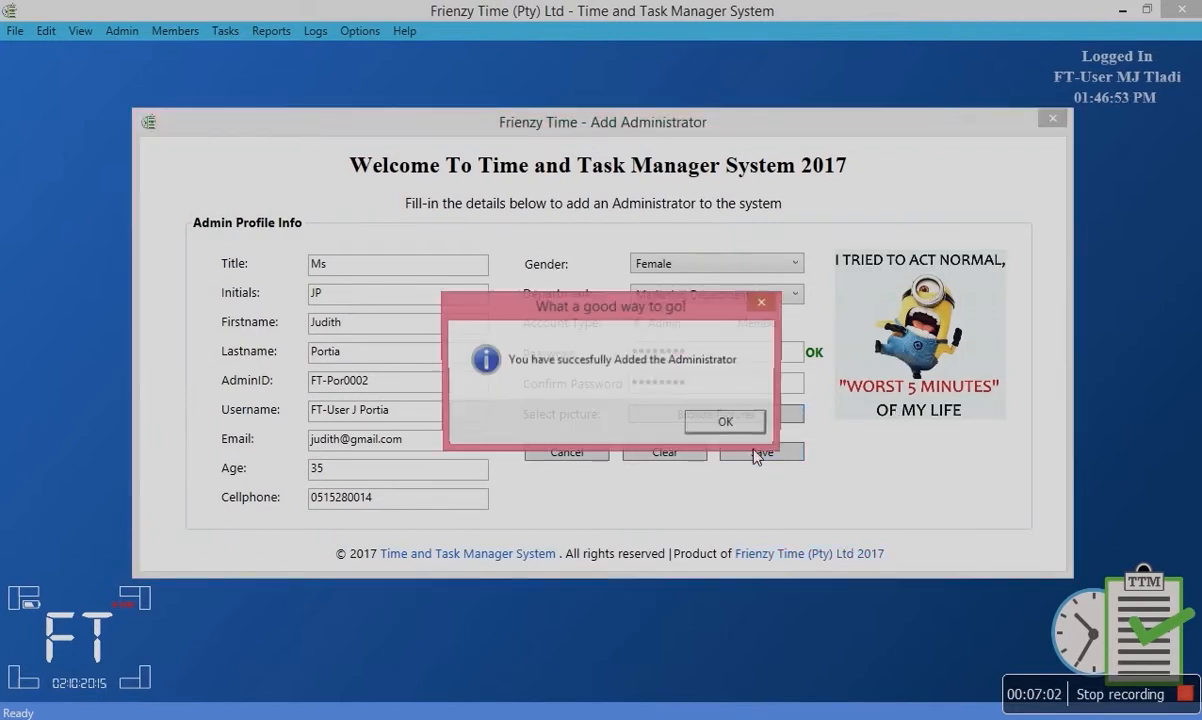
Acknowledge the success message, close the add form, and list all administrators.
{"action": "left_click", "coordinate": [734, 426]}
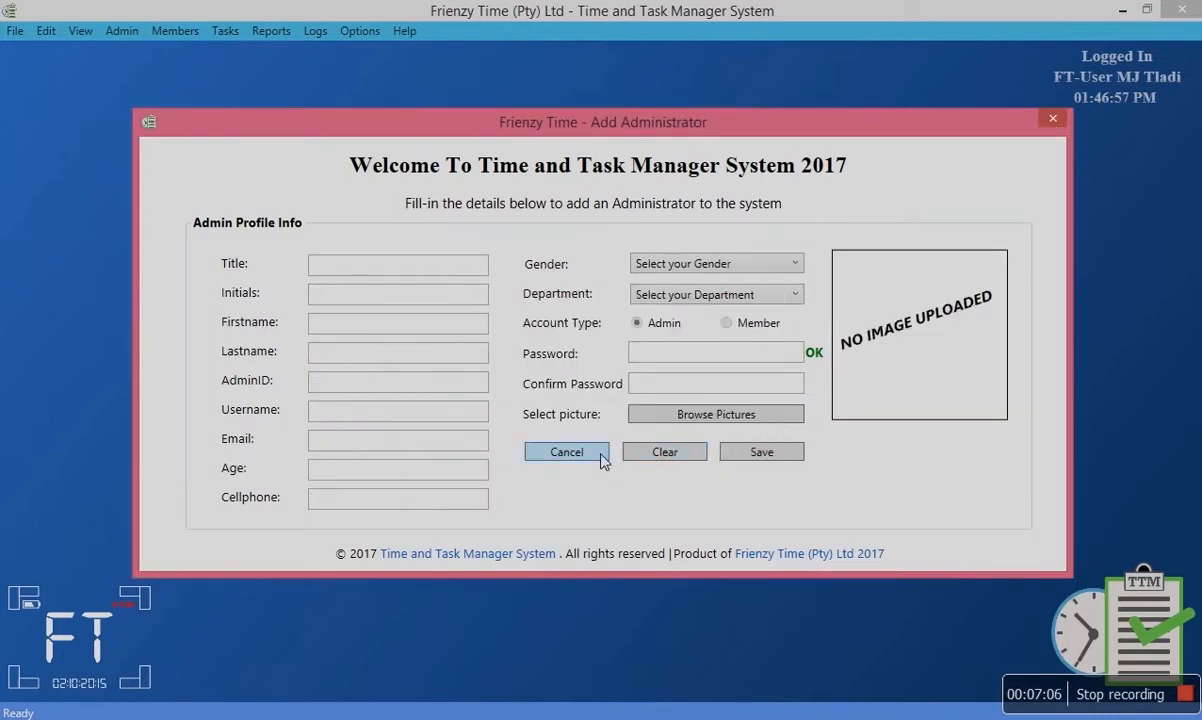
{"action": "left_click", "coordinate": [567, 455]}
{"action": "left_click", "coordinate": [117, 29]}
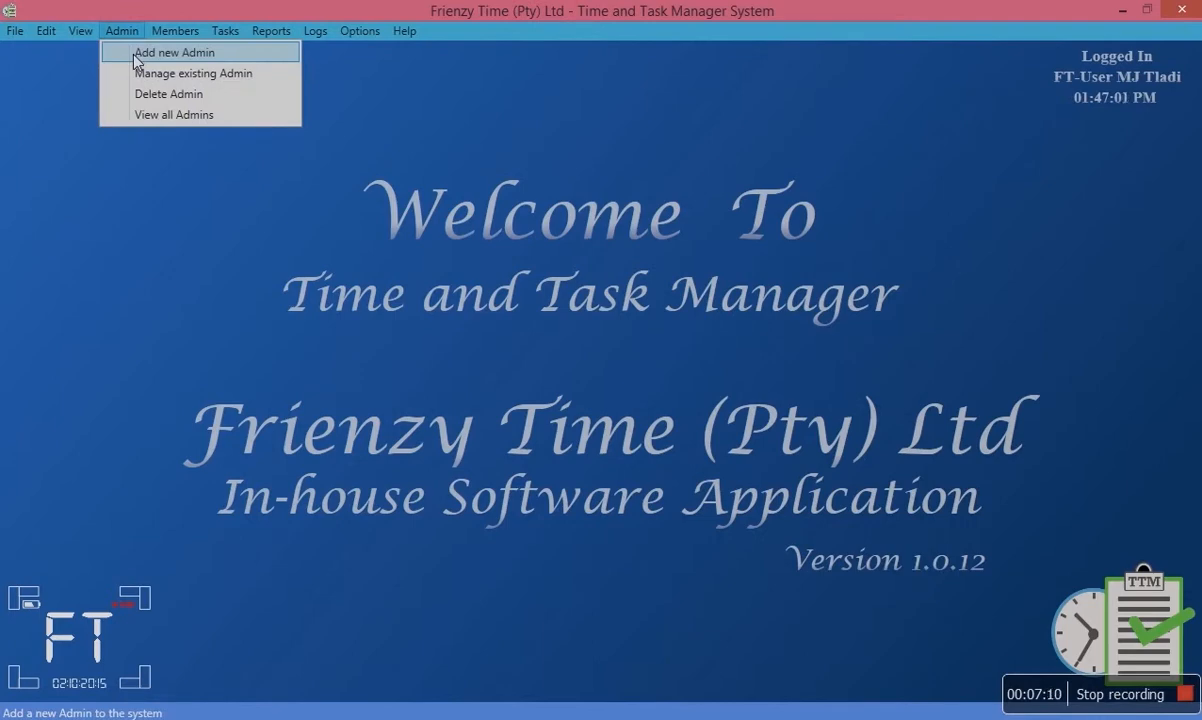
{"action": "left_click", "coordinate": [153, 114]}
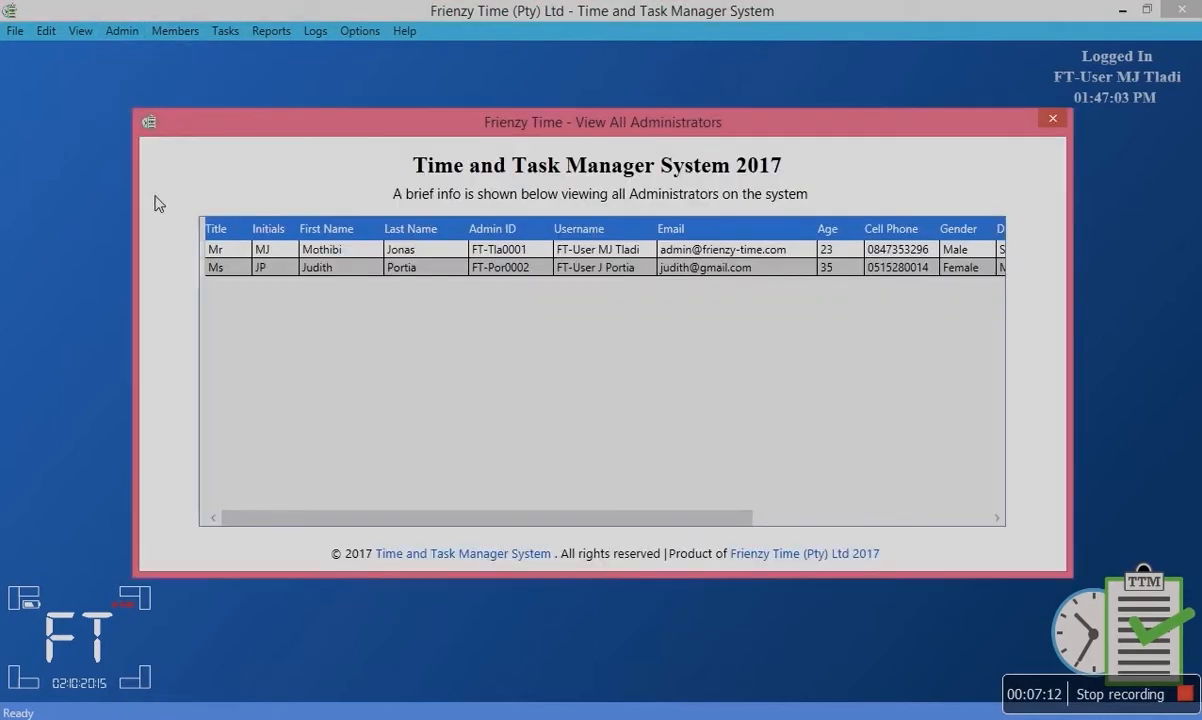
Check the new Marketing Department admin's row shows Admin 3.jpg, then close the list.
{"action": "left_click", "coordinate": [228, 271]}
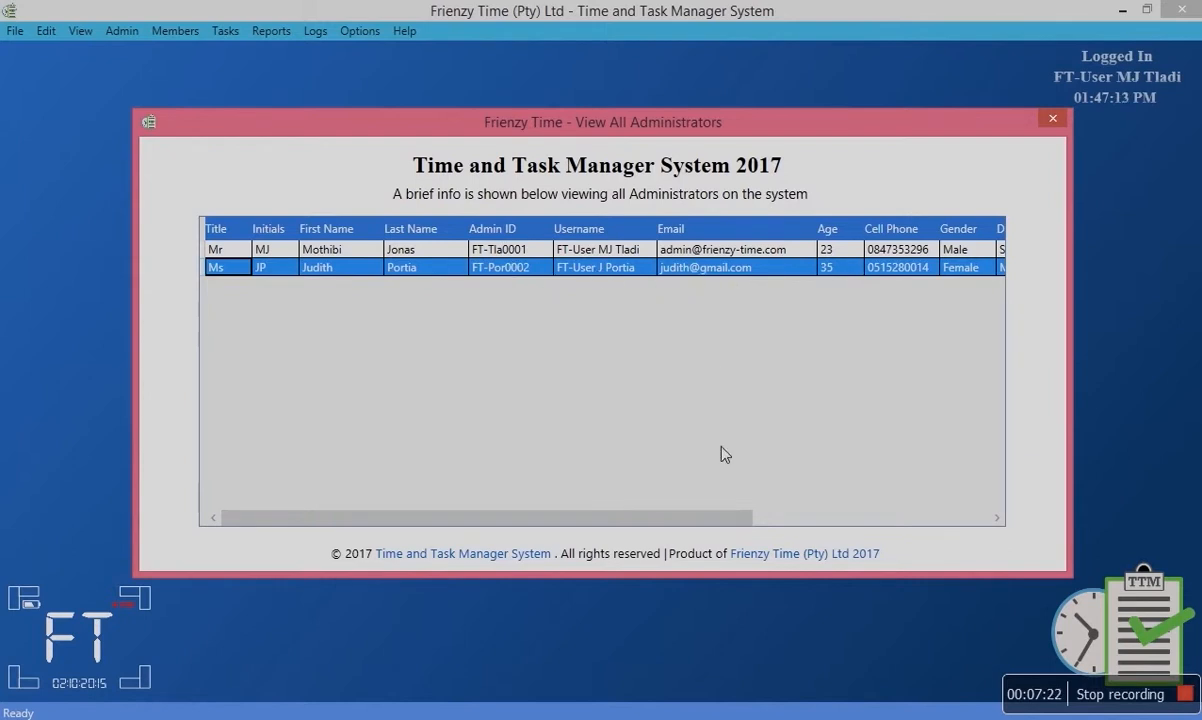
{"action": "left_click_drag", "start_coordinate": [730, 518], "coordinate": [1000, 500]}
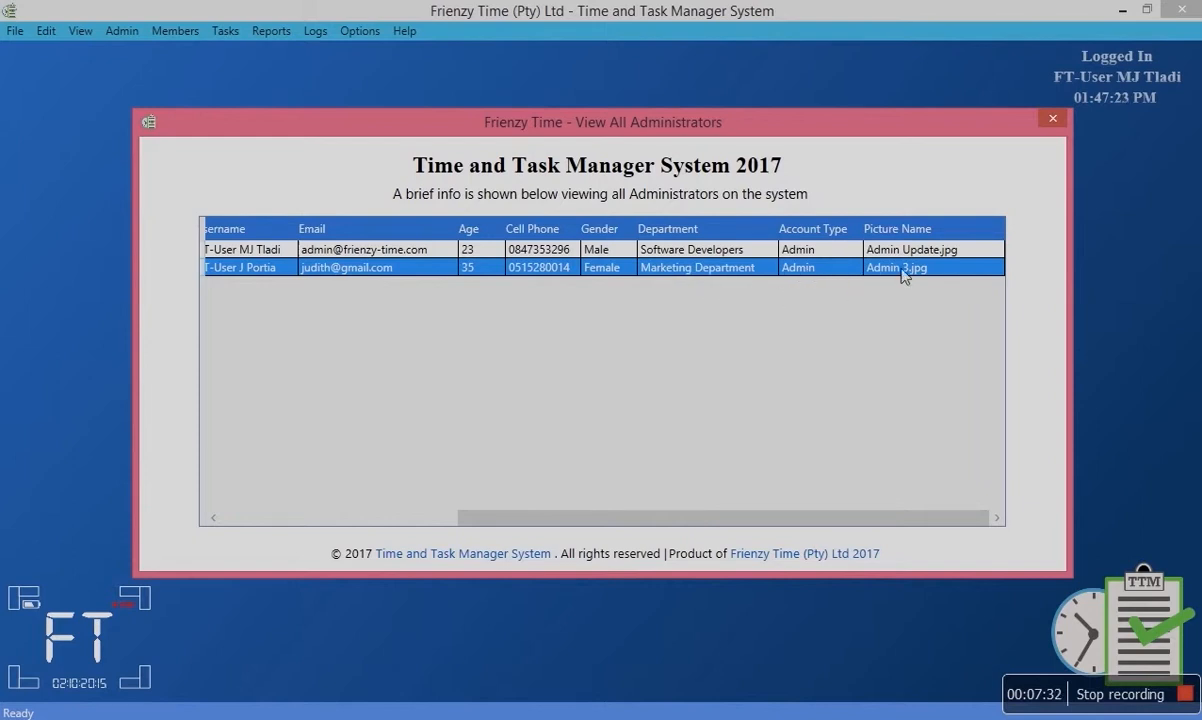
{"action": "left_click", "coordinate": [1053, 120]}
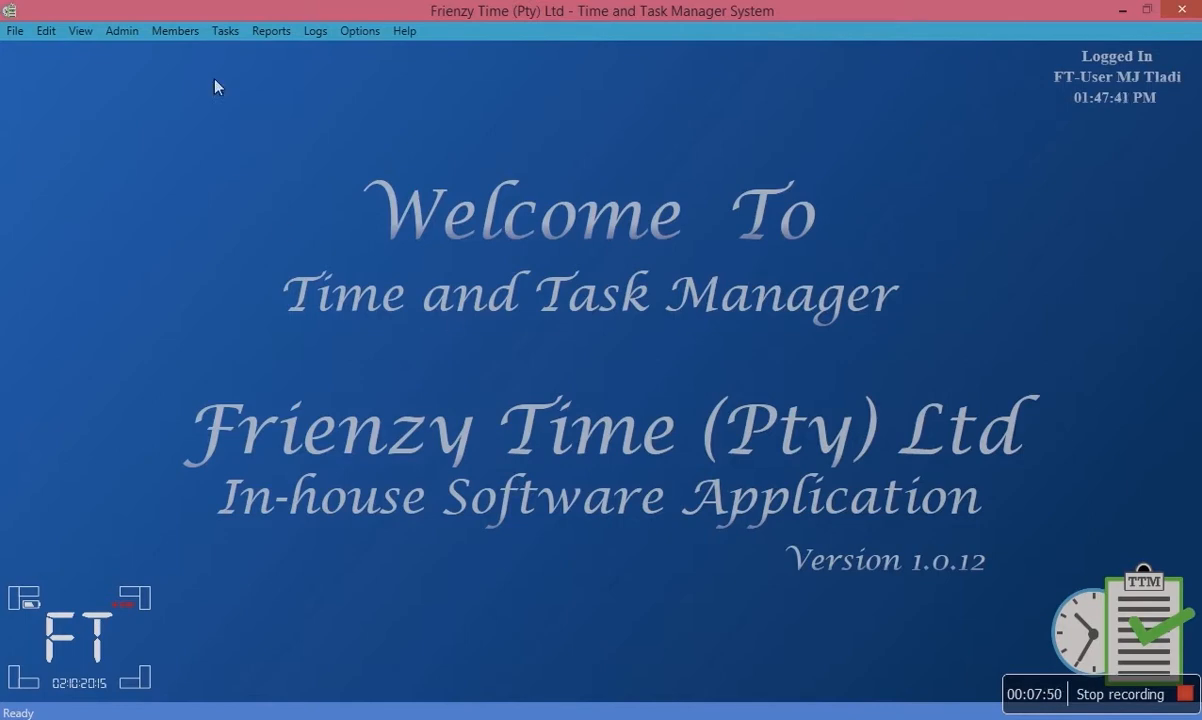
Open the Add Member form, cancel it, and bring up the Admin menu.
{"action": "left_click", "coordinate": [175, 31]}
{"action": "left_click", "coordinate": [192, 50]}
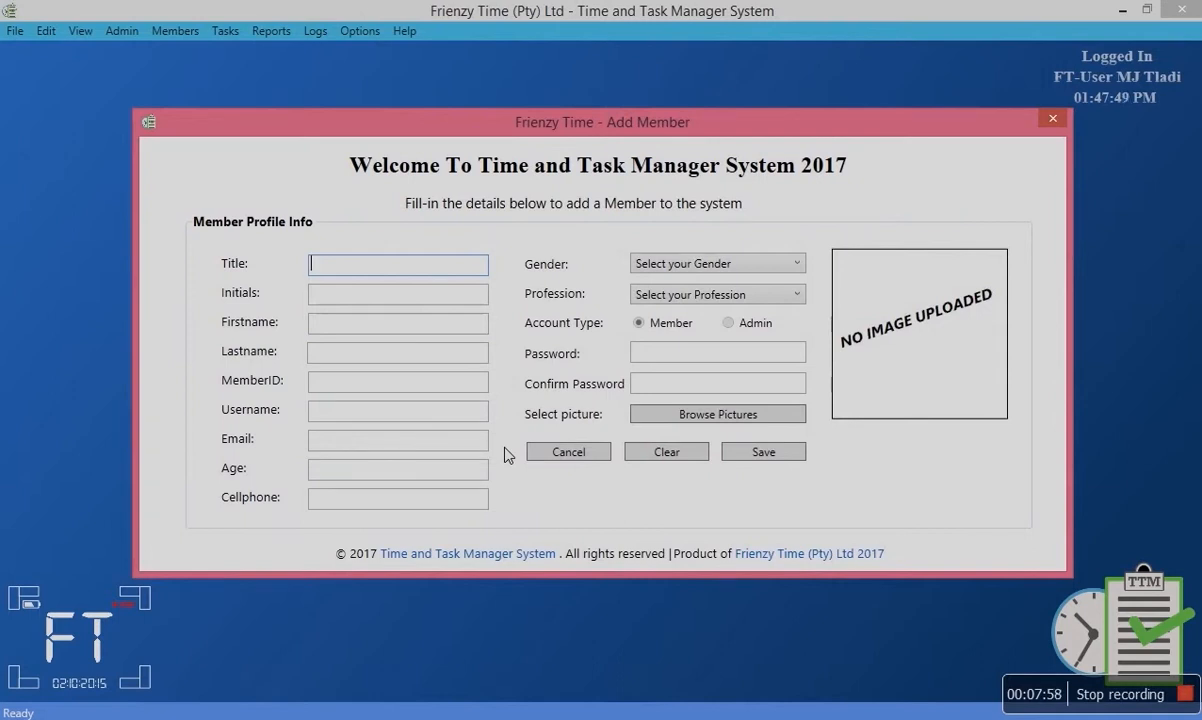
{"action": "left_click", "coordinate": [559, 454]}
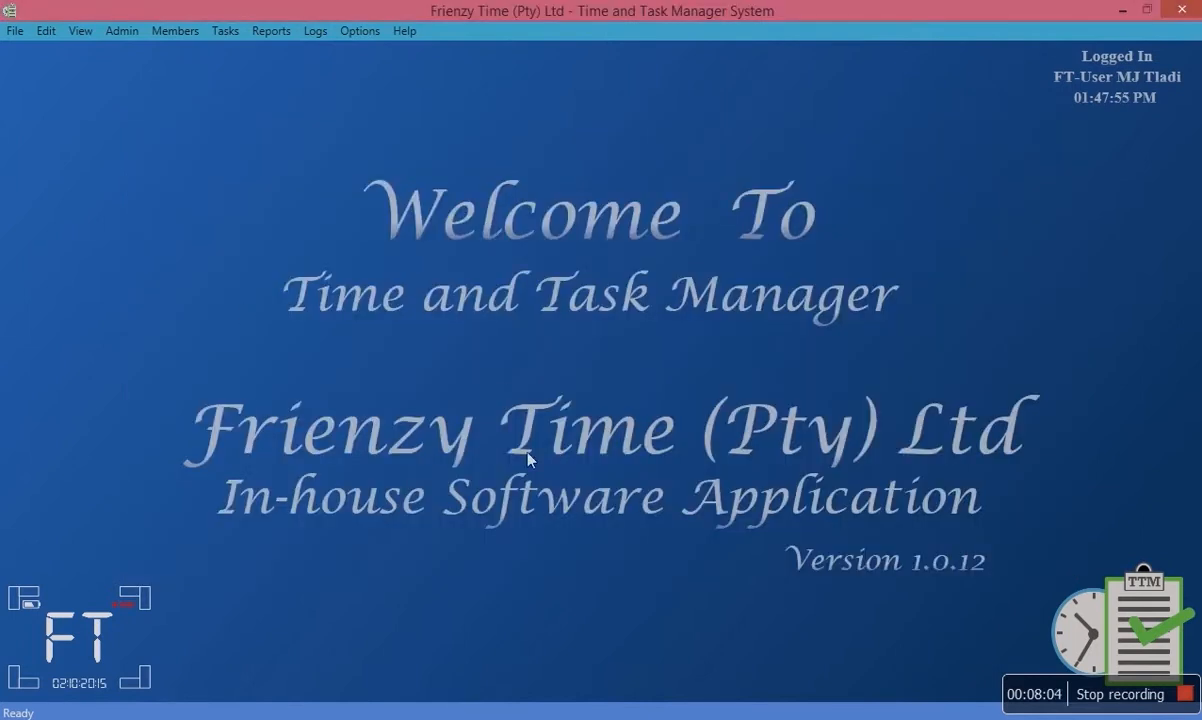
{"action": "left_click", "coordinate": [130, 34]}
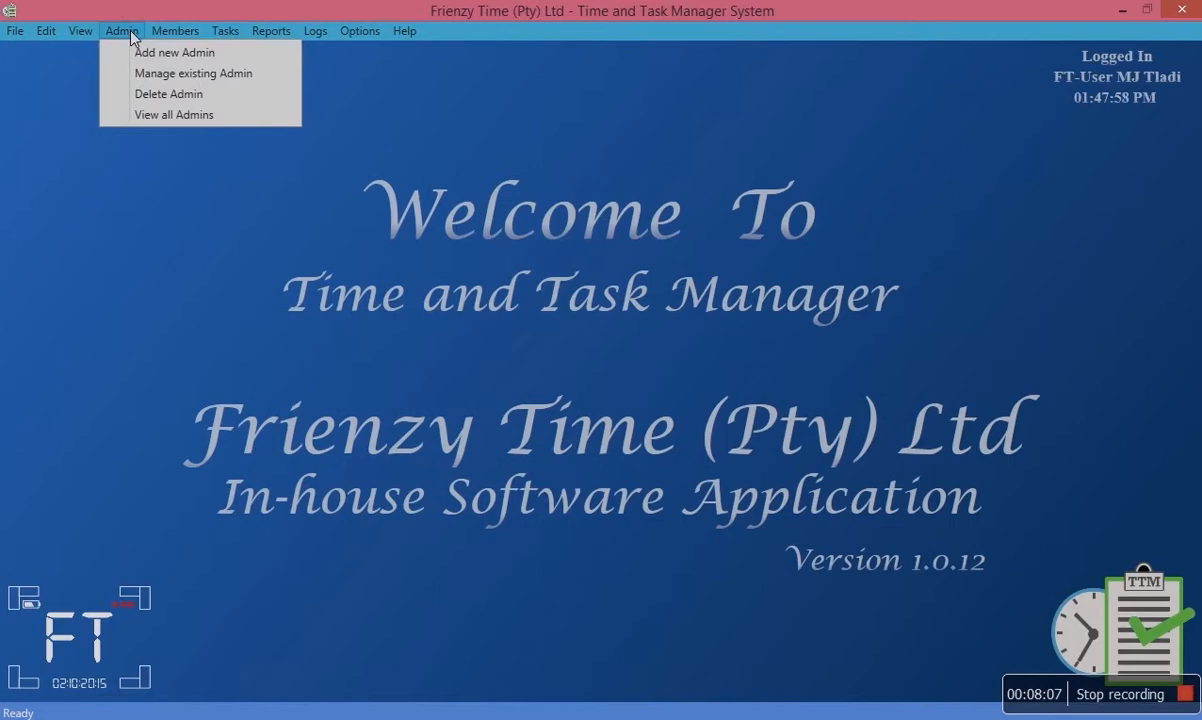
Open the Marketing Department administrator's record from View all Admins for updating.
{"action": "left_click", "coordinate": [149, 84]}
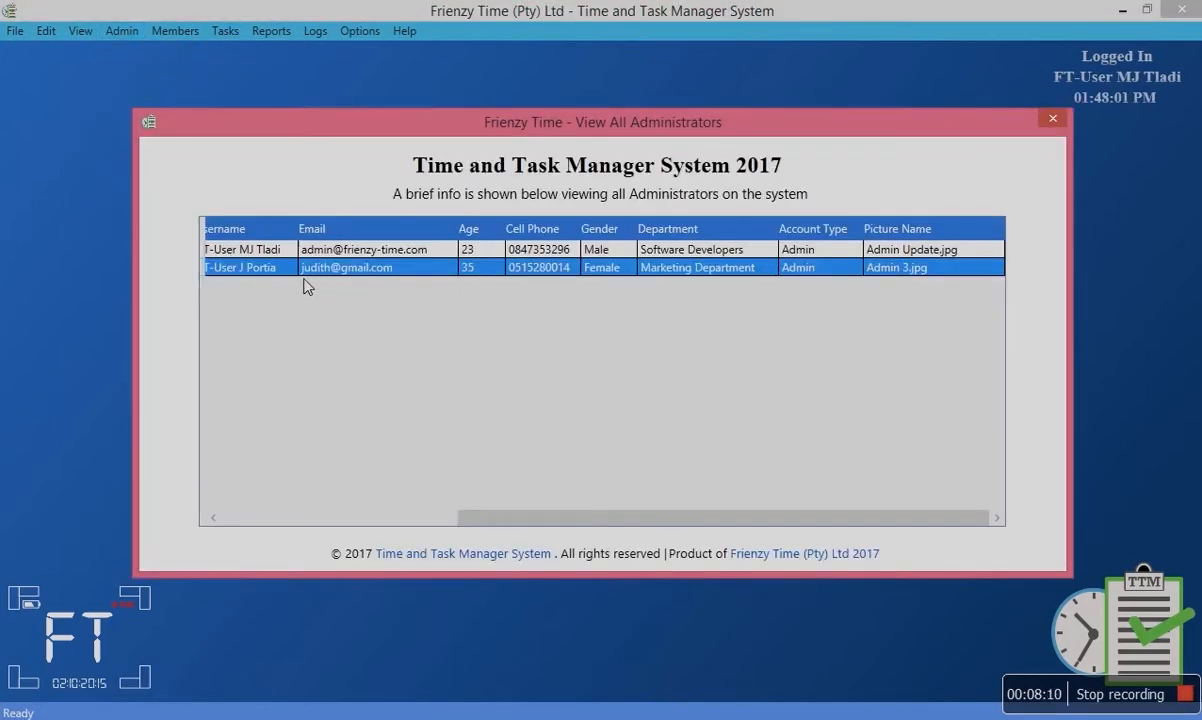
{"action": "double_click", "coordinate": [271, 276]}
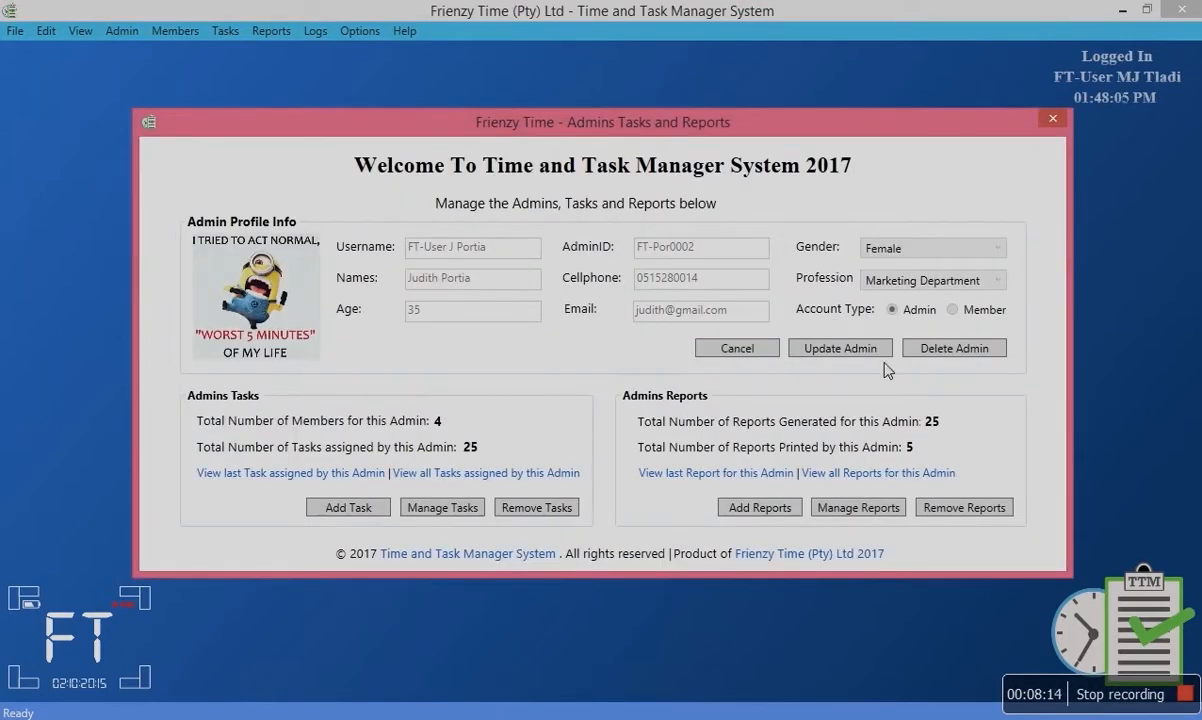
{"action": "left_click", "coordinate": [866, 352]}
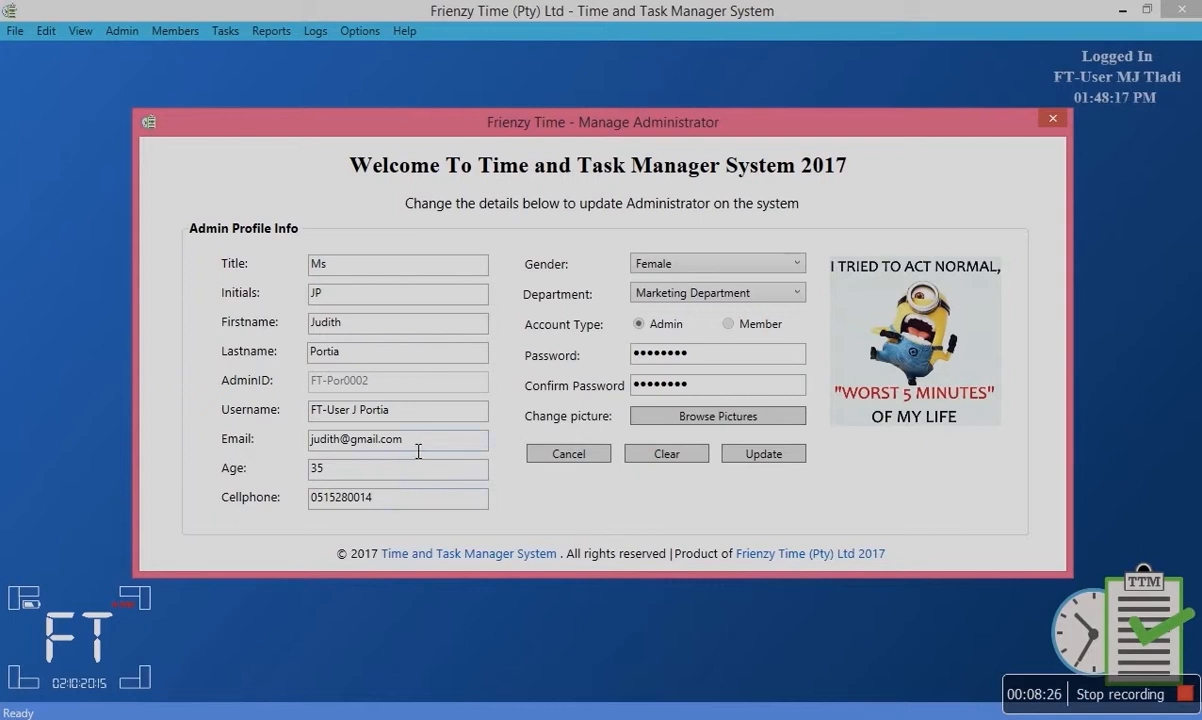
Replace the e-mail with 'fhgsdh54' and try updating, which is rejected as invalid.
{"action": "left_click_drag", "start_coordinate": [420, 451], "coordinate": [300, 440]}
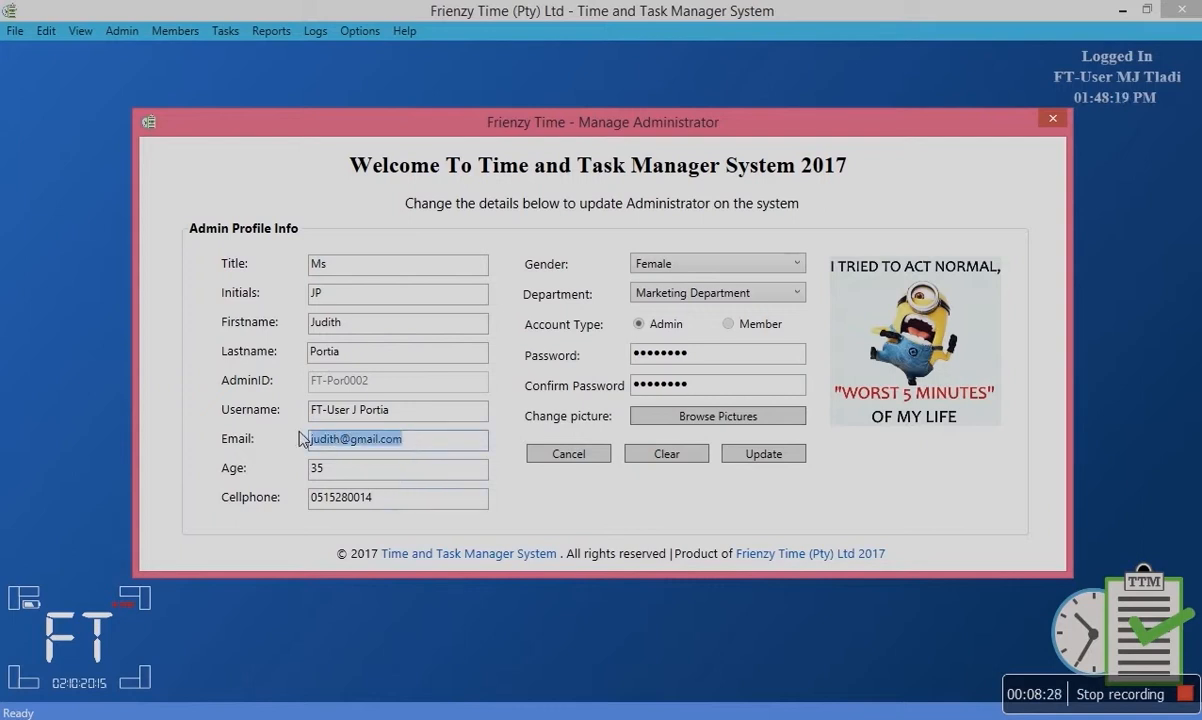
{"action": "type", "text": "fhgsdh54"}
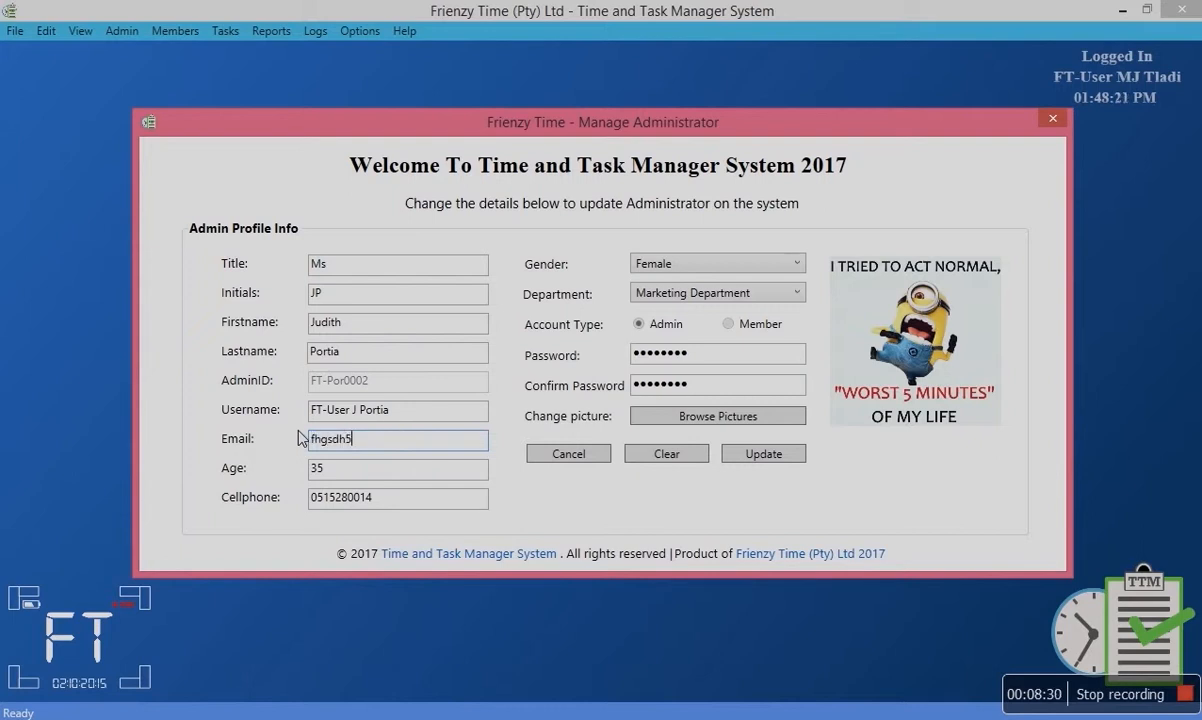
{"action": "left_click", "coordinate": [757, 456]}
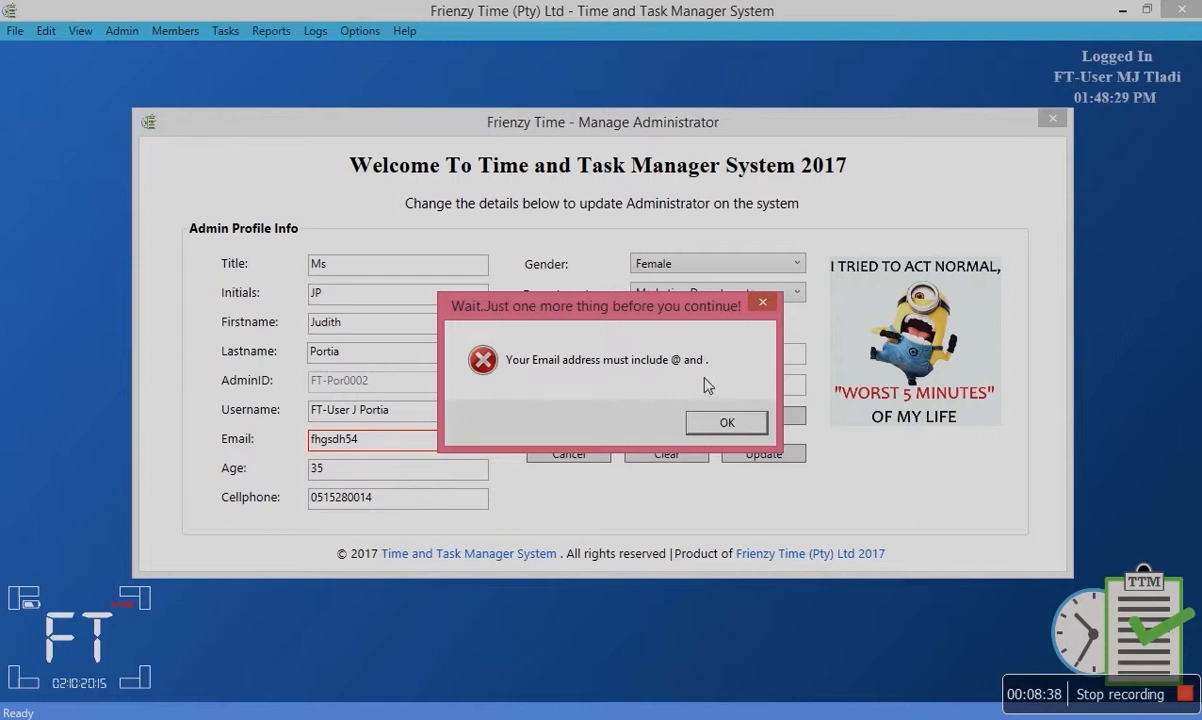
{"action": "left_click", "coordinate": [722, 421]}
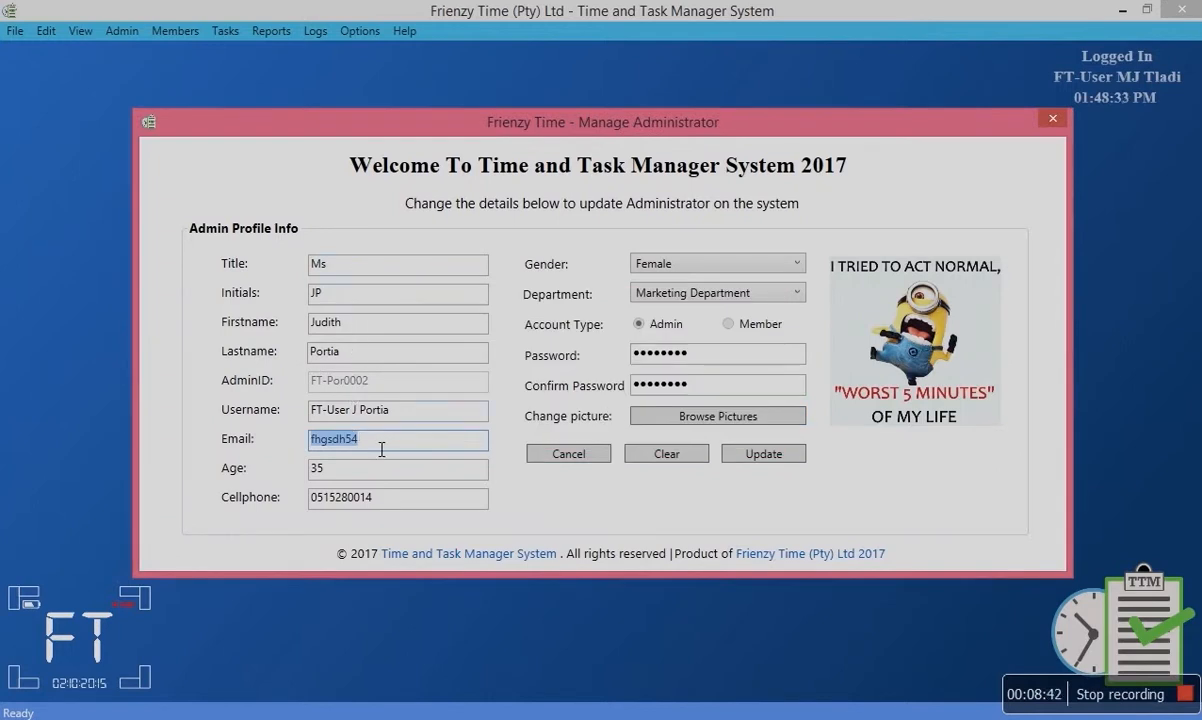
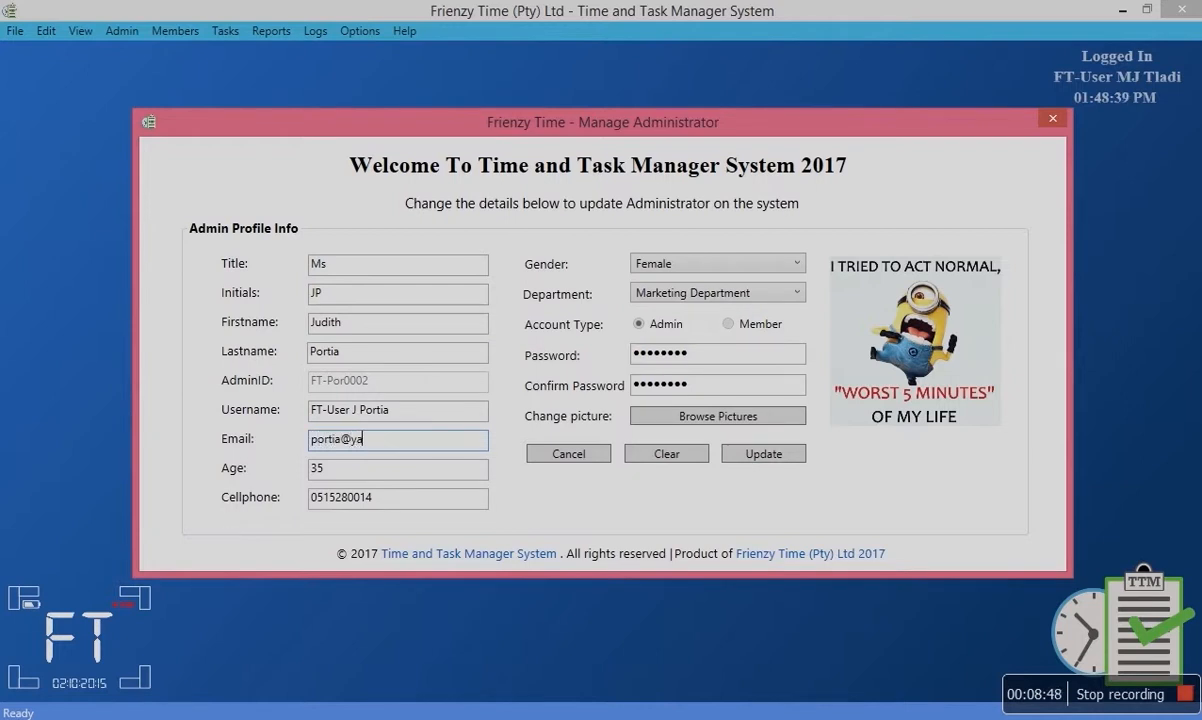
Enter a properly formatted e-mail address for the administrator and retry the update.
{"action": "left_click_drag", "start_coordinate": [706, 357], "coordinate": [622, 352]}
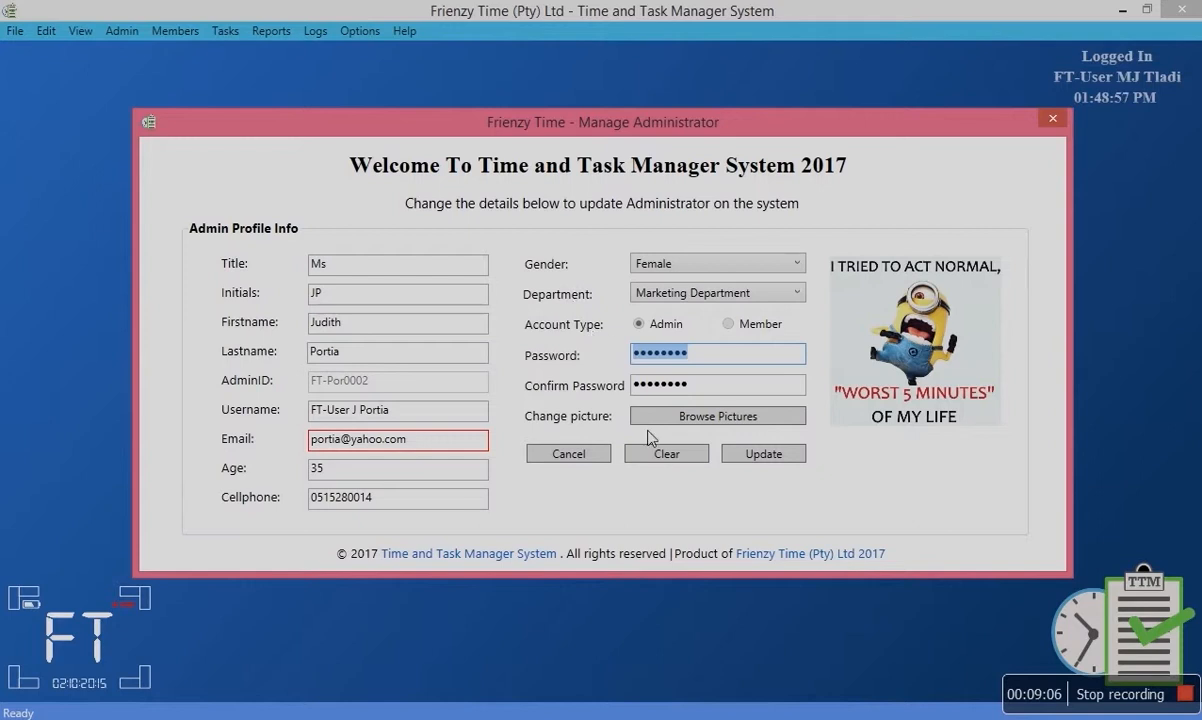
{"action": "left_click", "coordinate": [767, 457]}
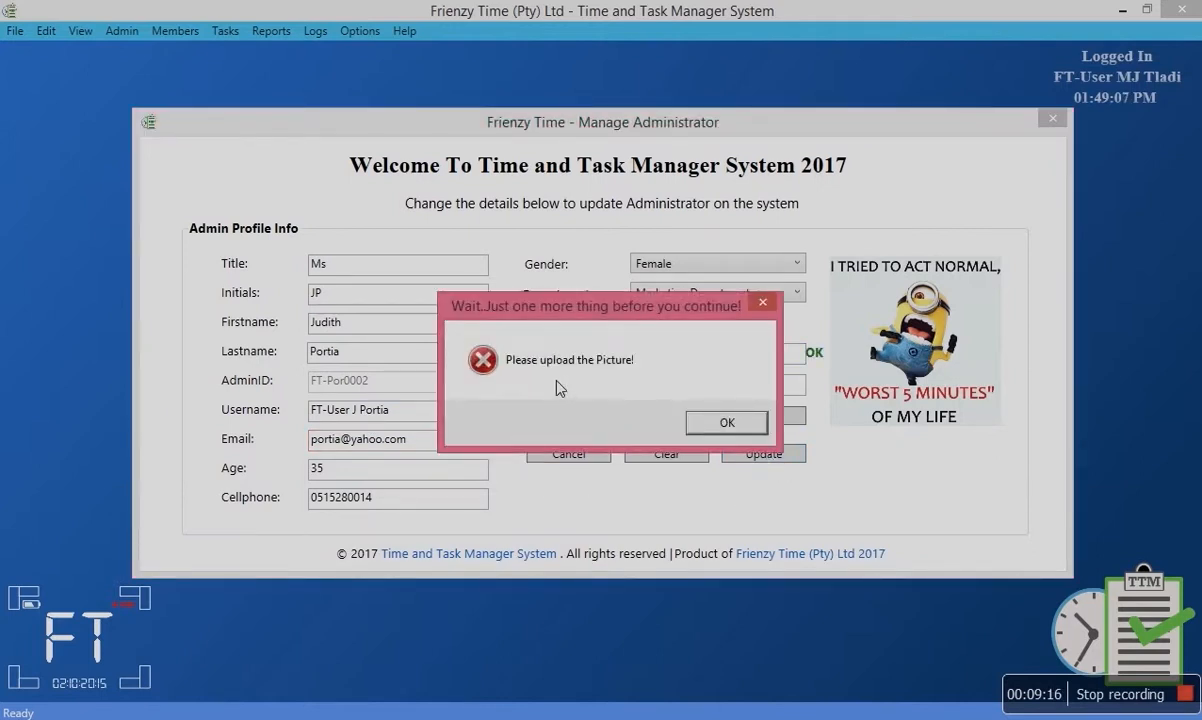
Set the administrator's picture to Admin 2 and update, acknowledging the success message.
{"action": "left_click", "coordinate": [722, 425]}
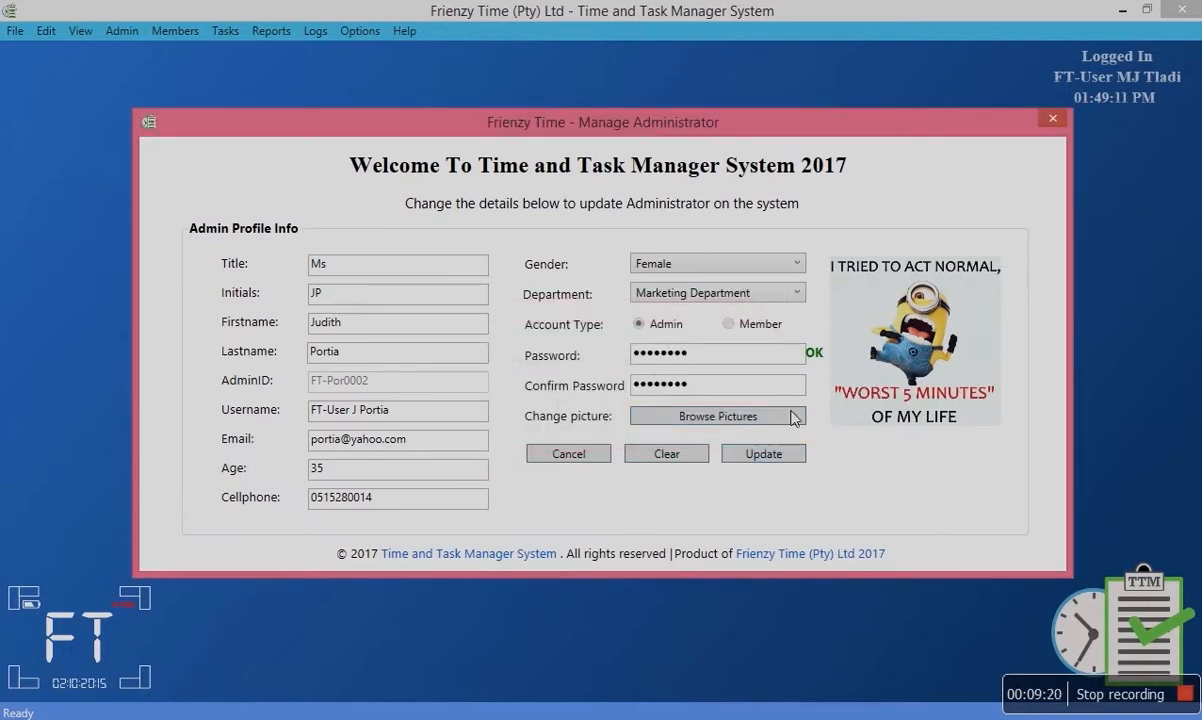
{"action": "left_click", "coordinate": [755, 416]}
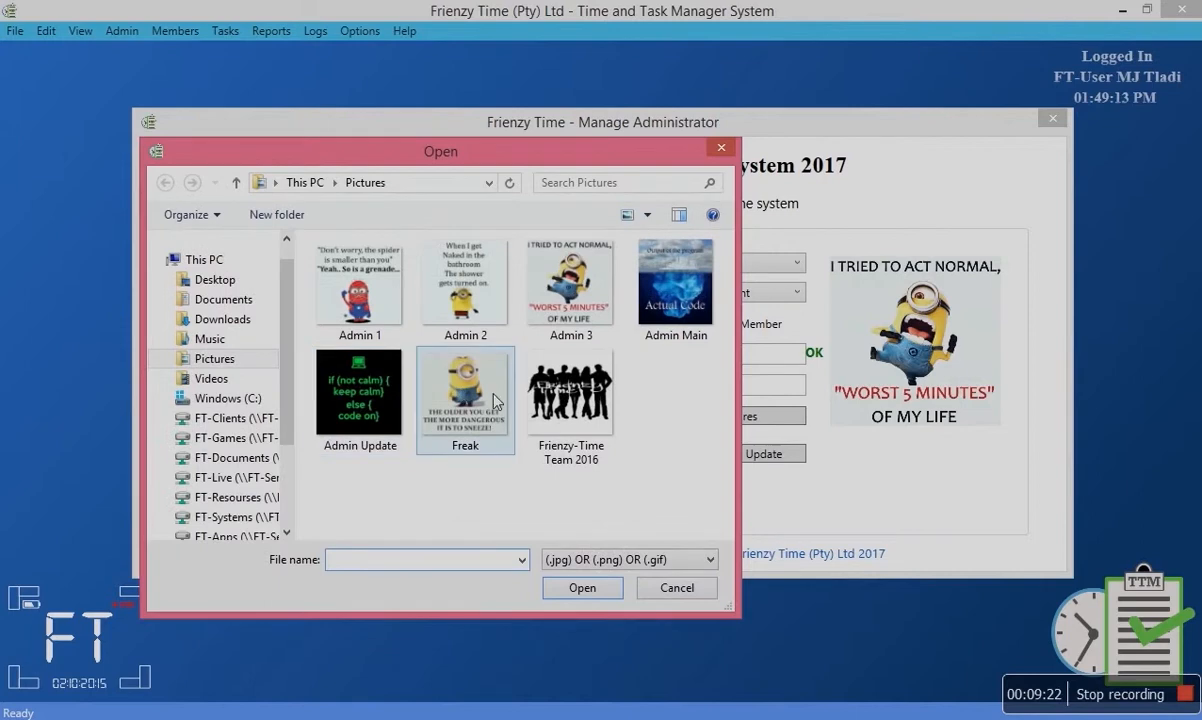
{"action": "left_click", "coordinate": [466, 322]}
{"action": "double_click", "coordinate": [466, 322]}
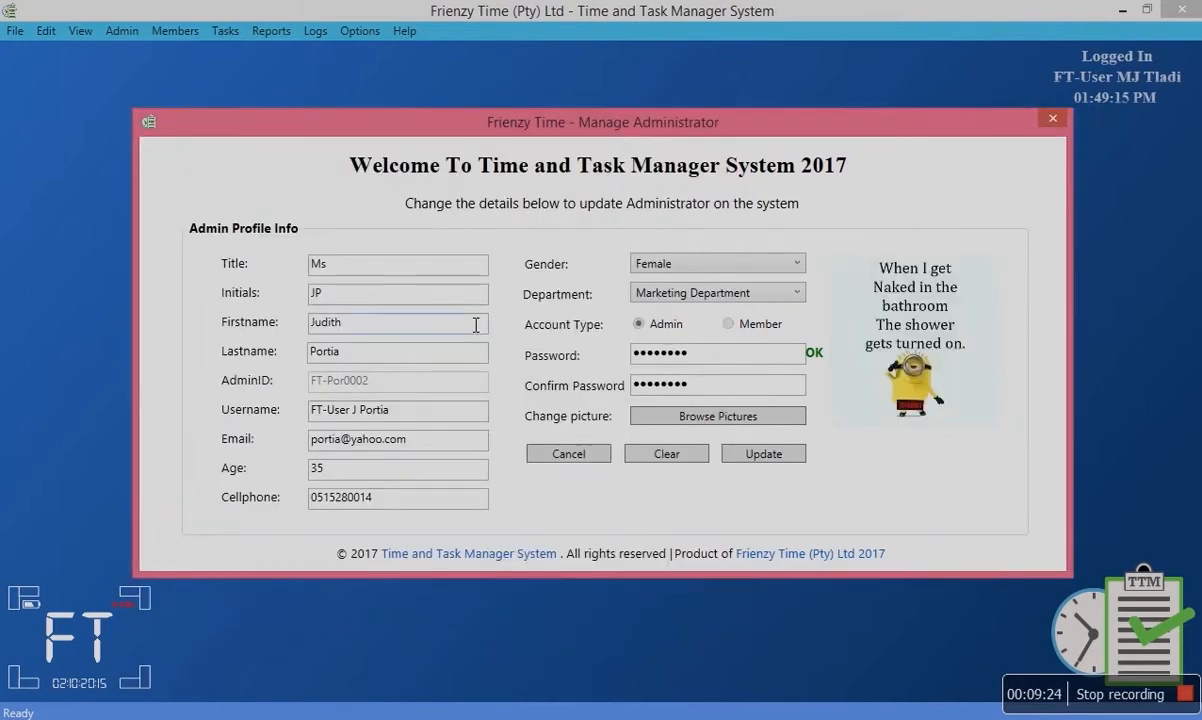
{"action": "left_click", "coordinate": [770, 463]}
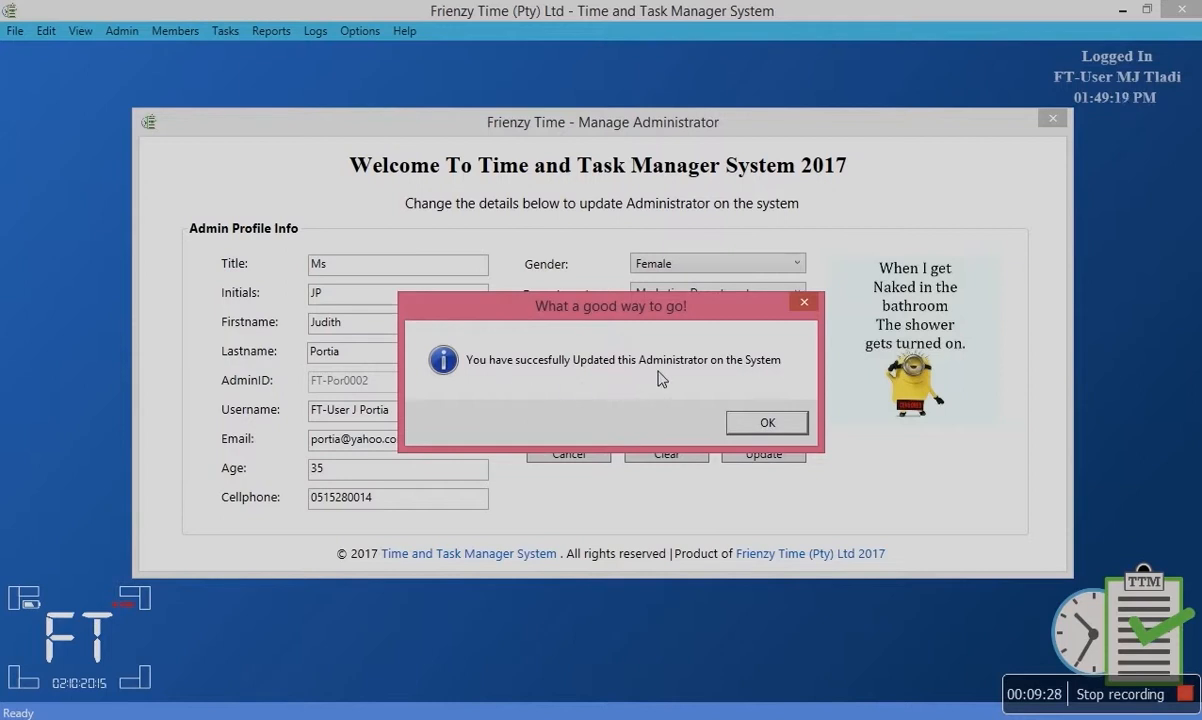
{"action": "left_click", "coordinate": [755, 422]}
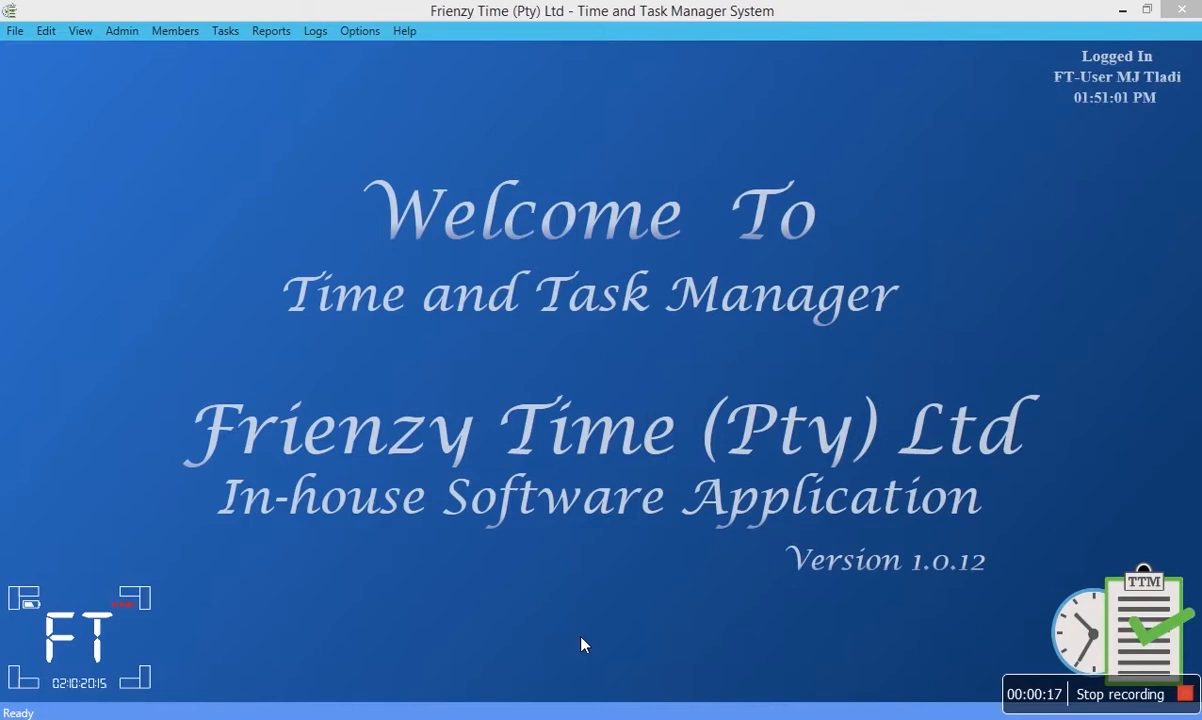
Open the Add new Task form for task 556 and attempt adding it.
{"action": "left_click", "coordinate": [225, 31]}
{"action": "left_click", "coordinate": [230, 50]}
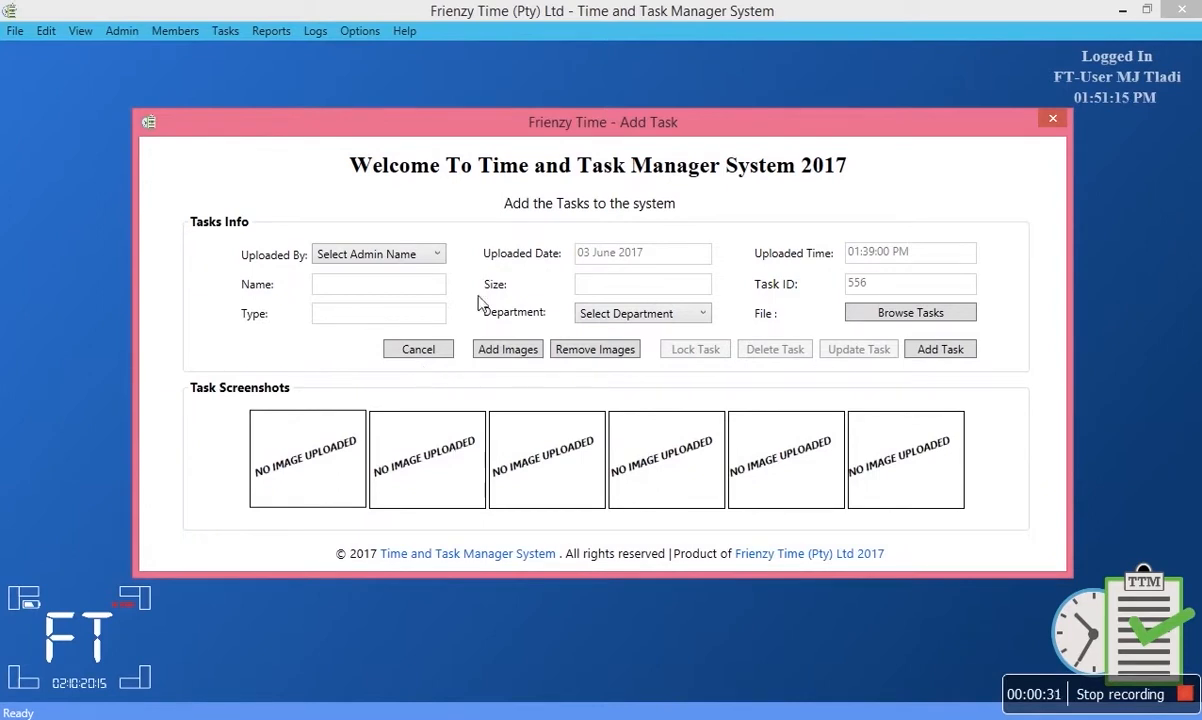
{"action": "left_click", "coordinate": [930, 355]}
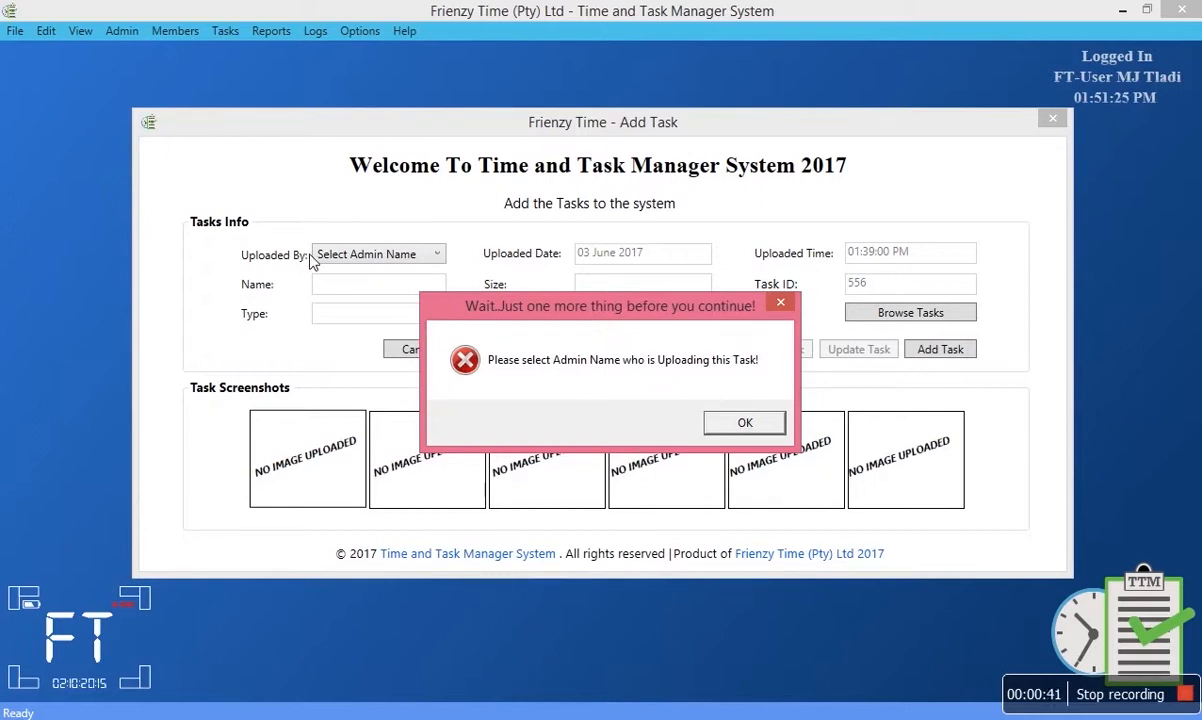
{"action": "left_click", "coordinate": [711, 421]}
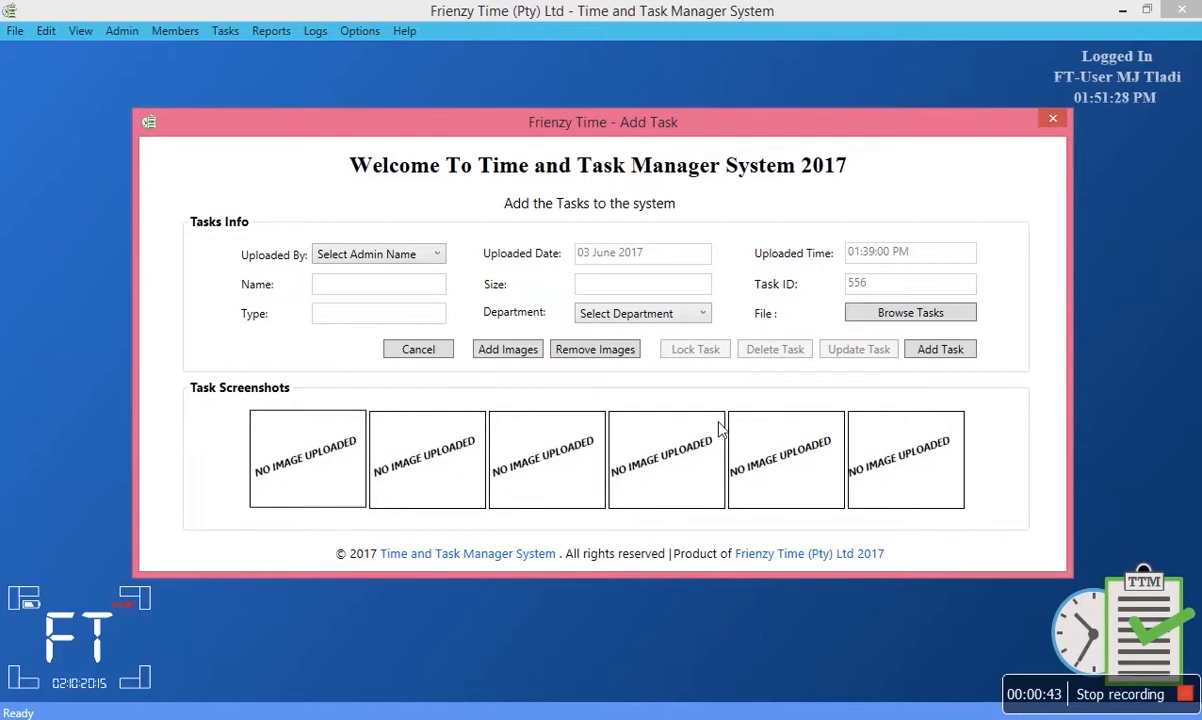
Choose the second administrator as Uploaded By and retry, getting the browse-task-first warning.
{"action": "left_click", "coordinate": [401, 257]}
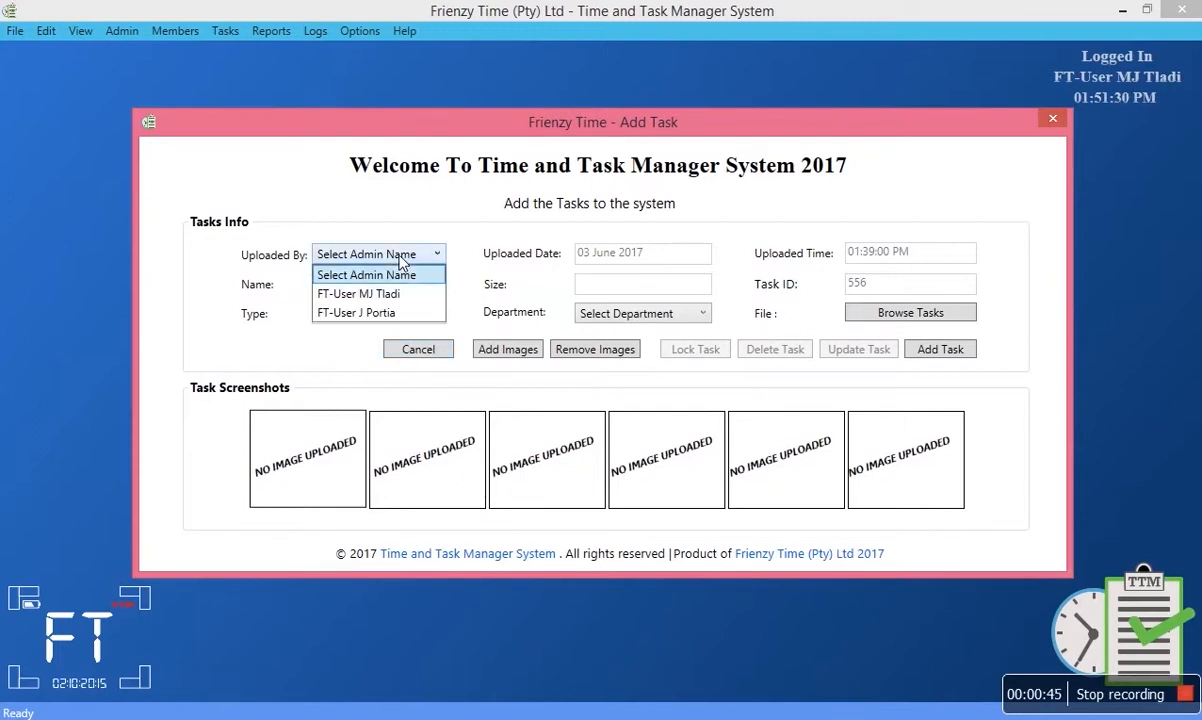
{"action": "left_click", "coordinate": [396, 315]}
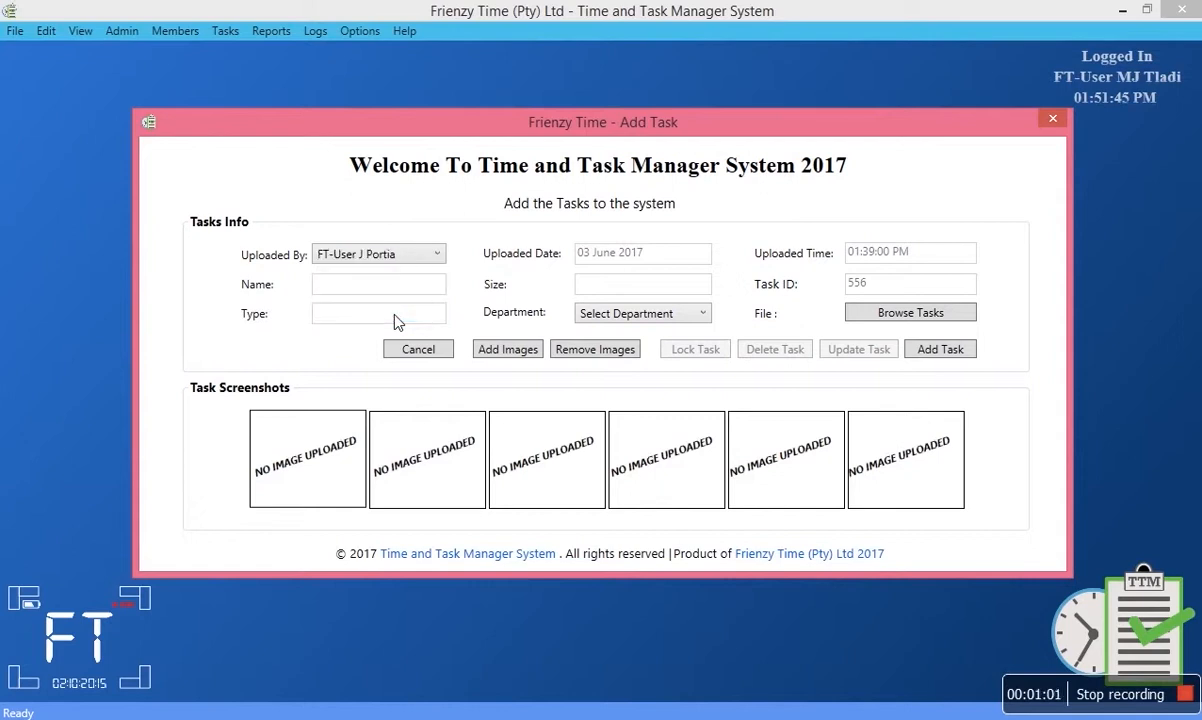
{"action": "left_click", "coordinate": [940, 350]}
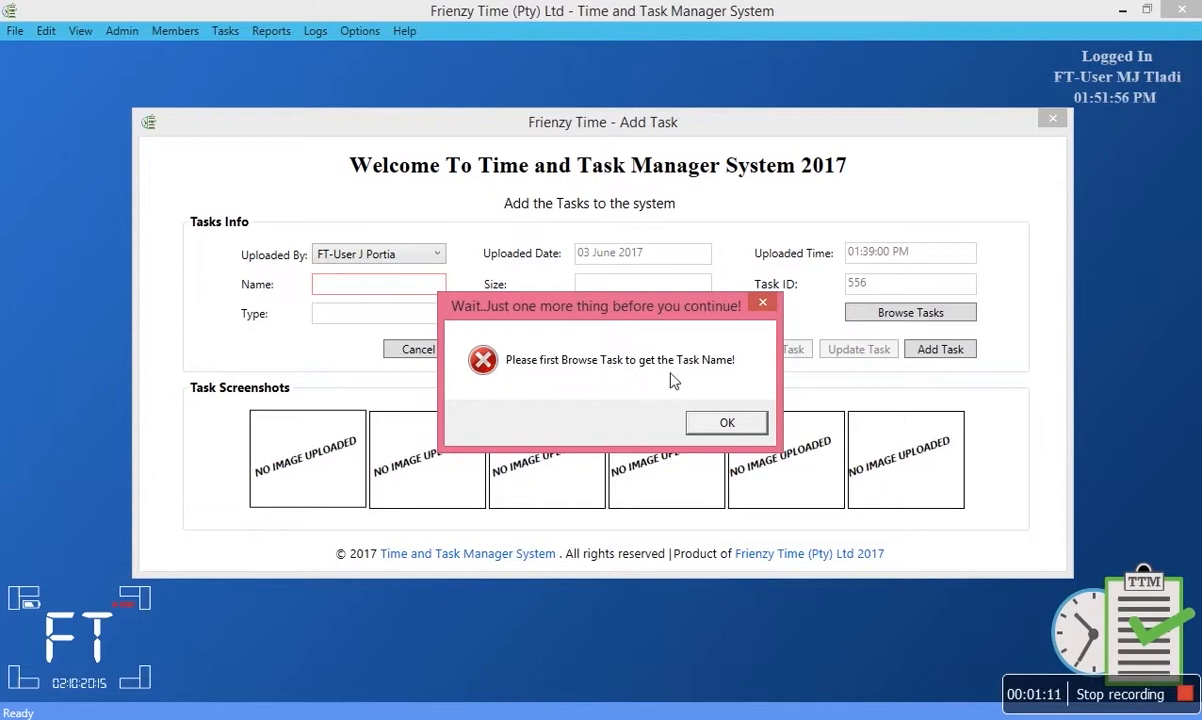
{"action": "left_click", "coordinate": [715, 422]}
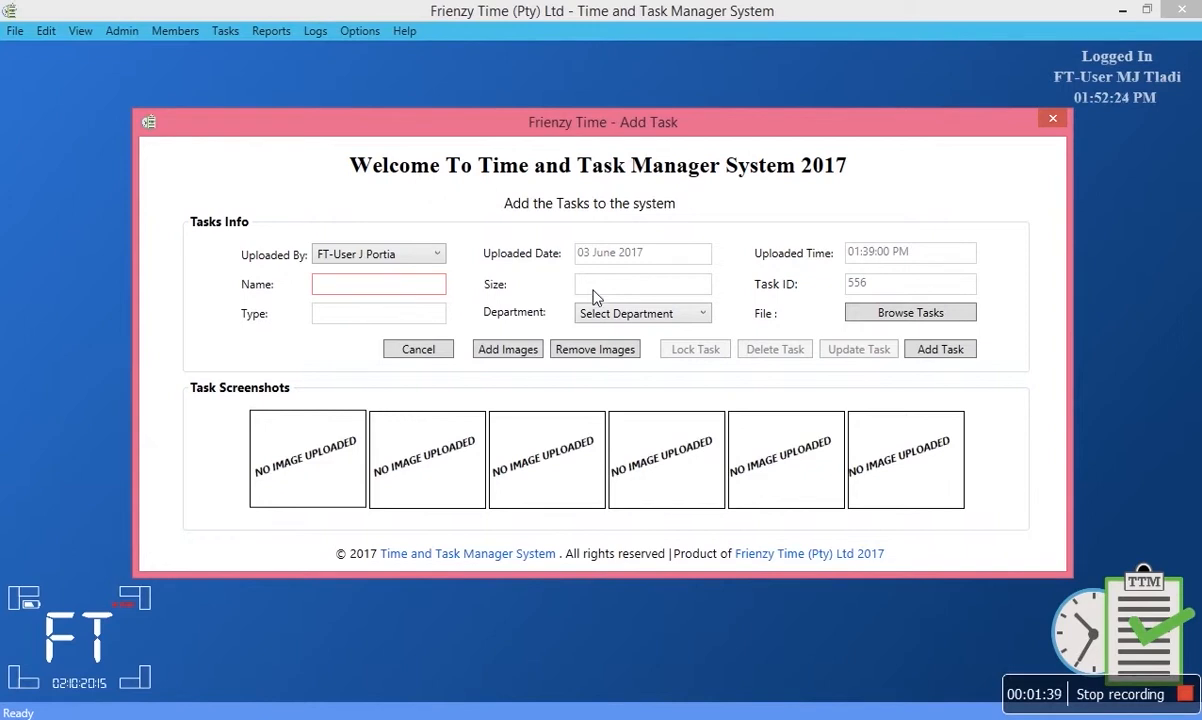
Attach the Quick Guide remote-access PDF from FT-Directory's PDF folder as the task file, then try saving.
{"action": "left_click", "coordinate": [890, 322]}
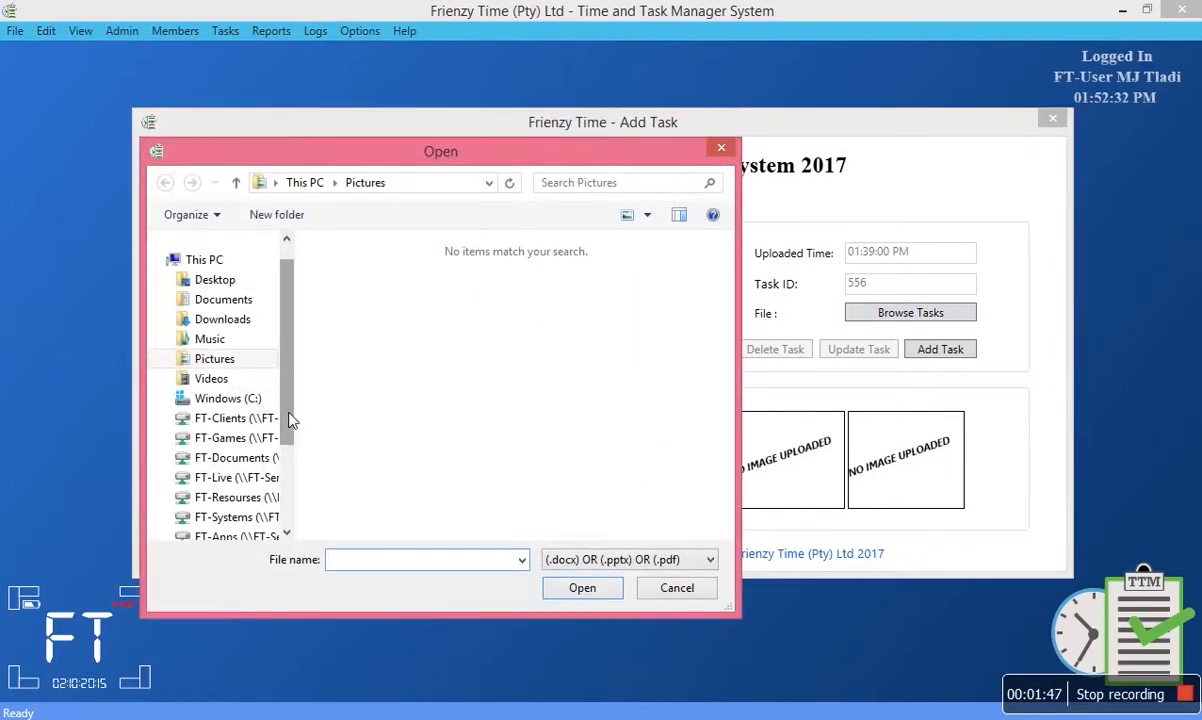
{"action": "left_click_drag", "start_coordinate": [287, 421], "coordinate": [285, 457]}
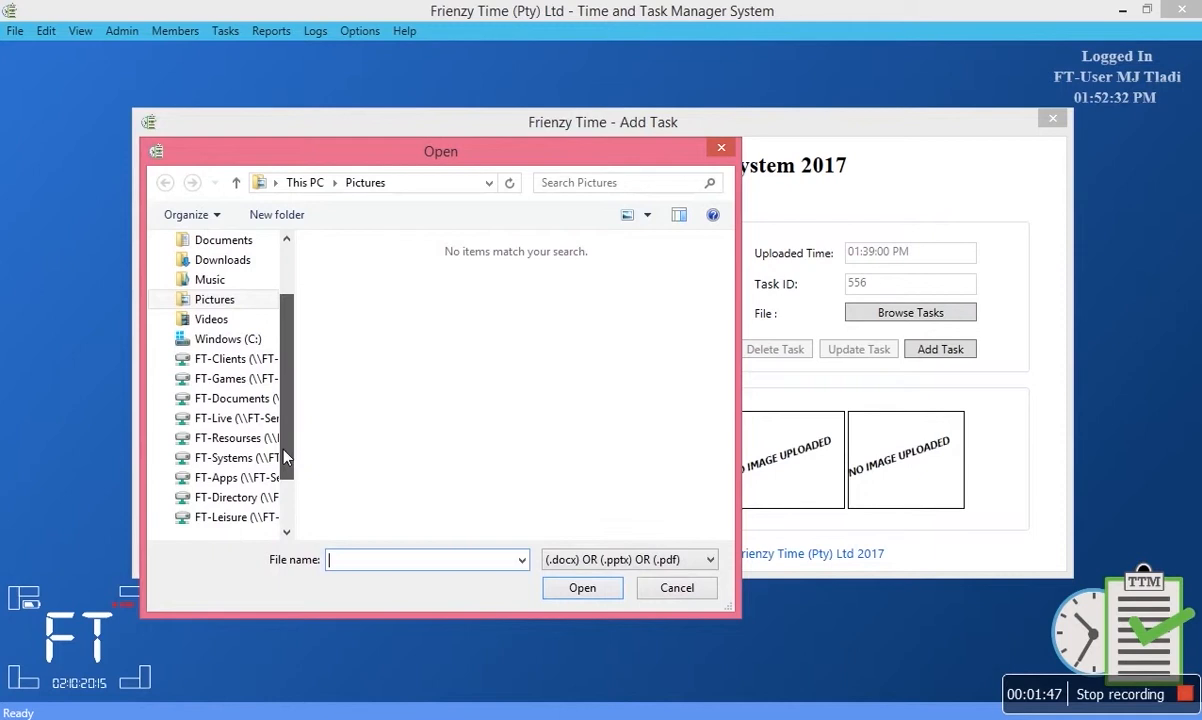
{"action": "left_click", "coordinate": [232, 500]}
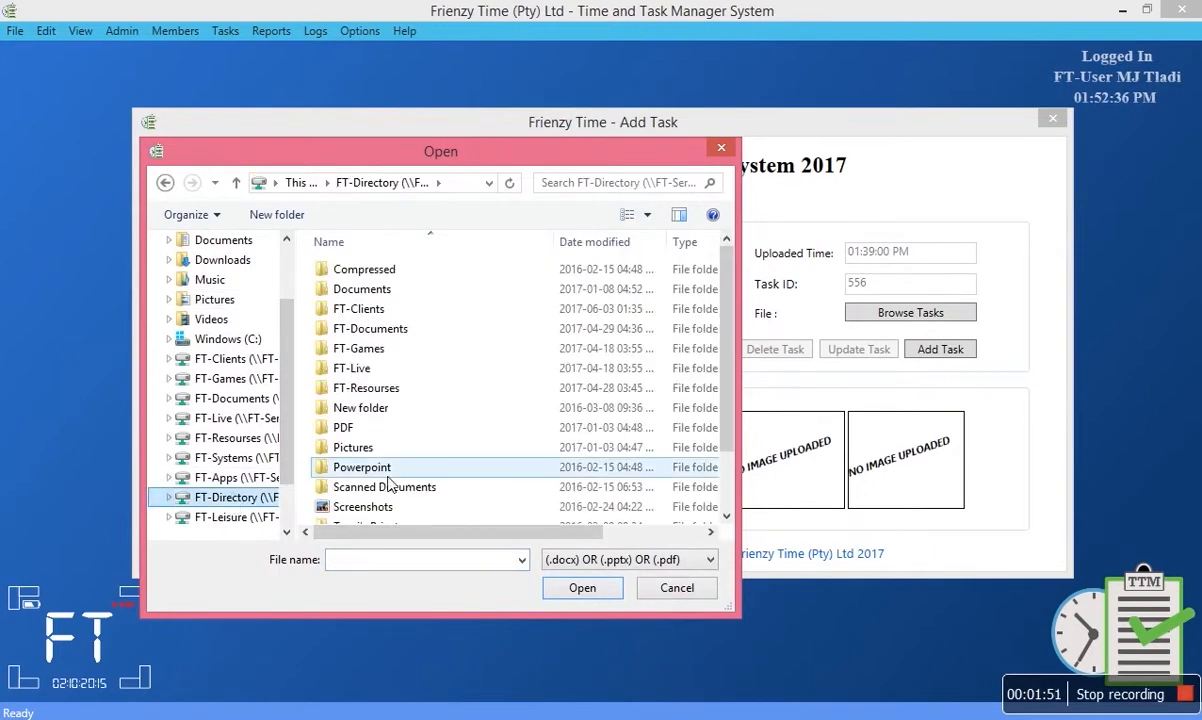
{"action": "double_click", "coordinate": [342, 427]}
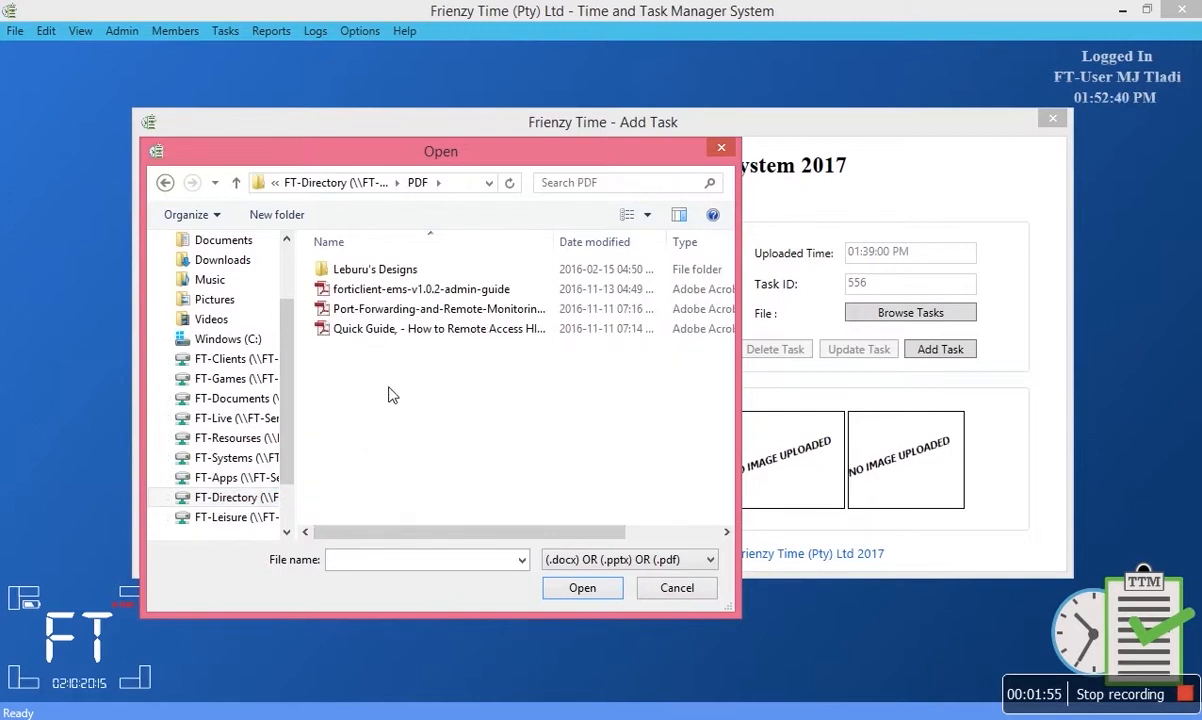
{"action": "left_click", "coordinate": [370, 334]}
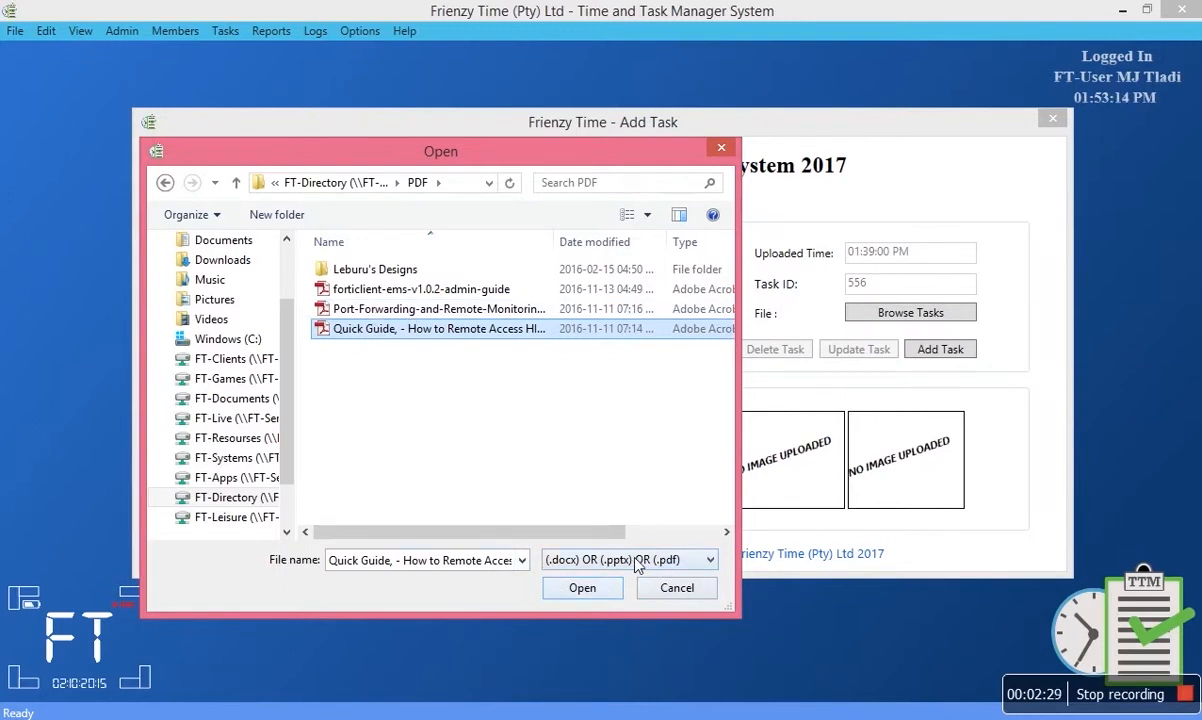
{"action": "left_click", "coordinate": [580, 589]}
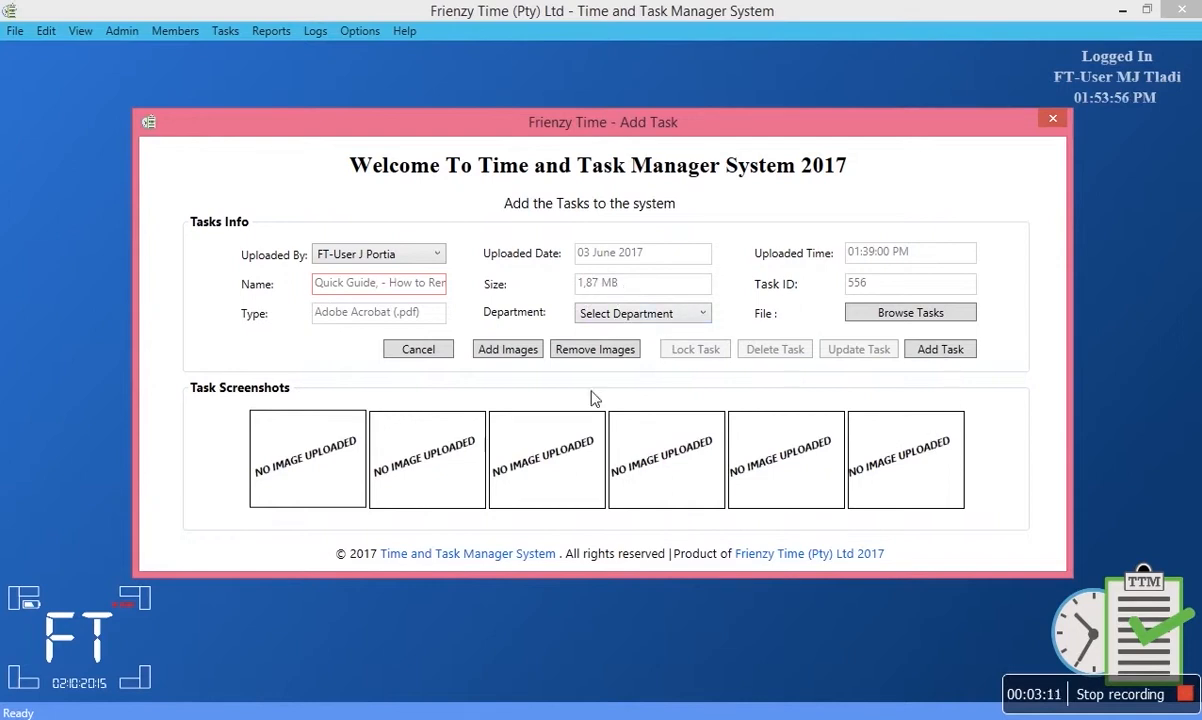
{"action": "left_click", "coordinate": [920, 352]}
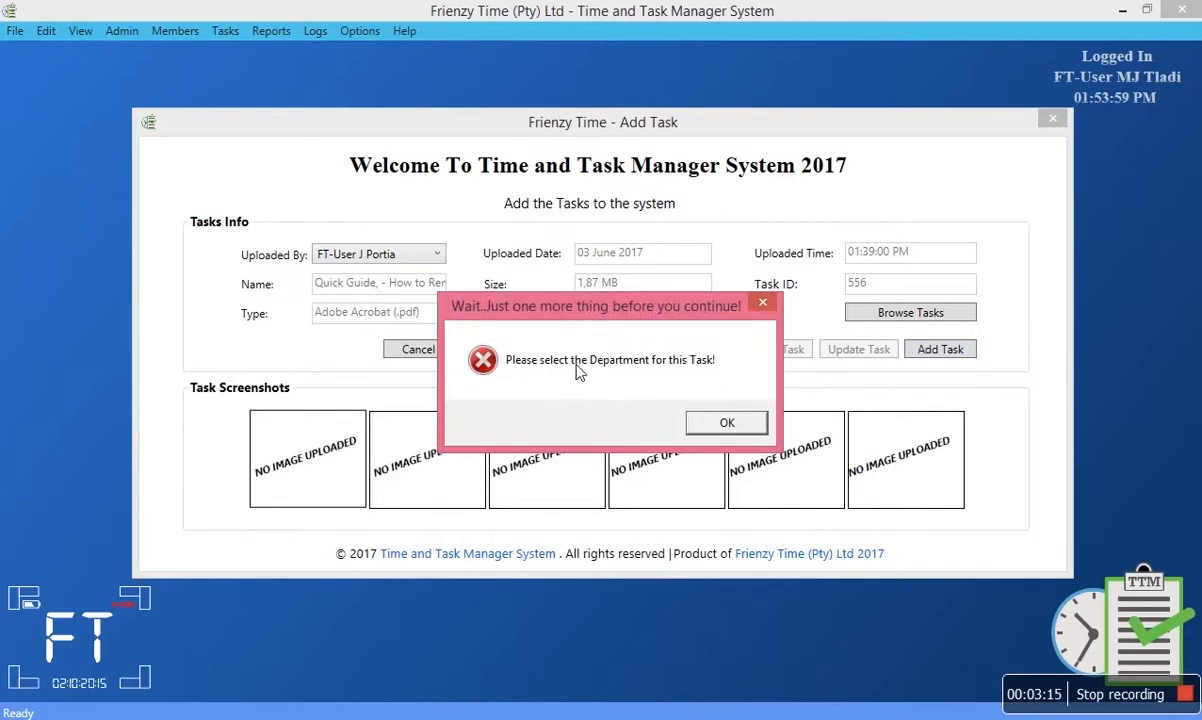
Move the missing-department warning aside and dismiss it.
{"action": "left_click_drag", "start_coordinate": [607, 316], "coordinate": [581, 384]}
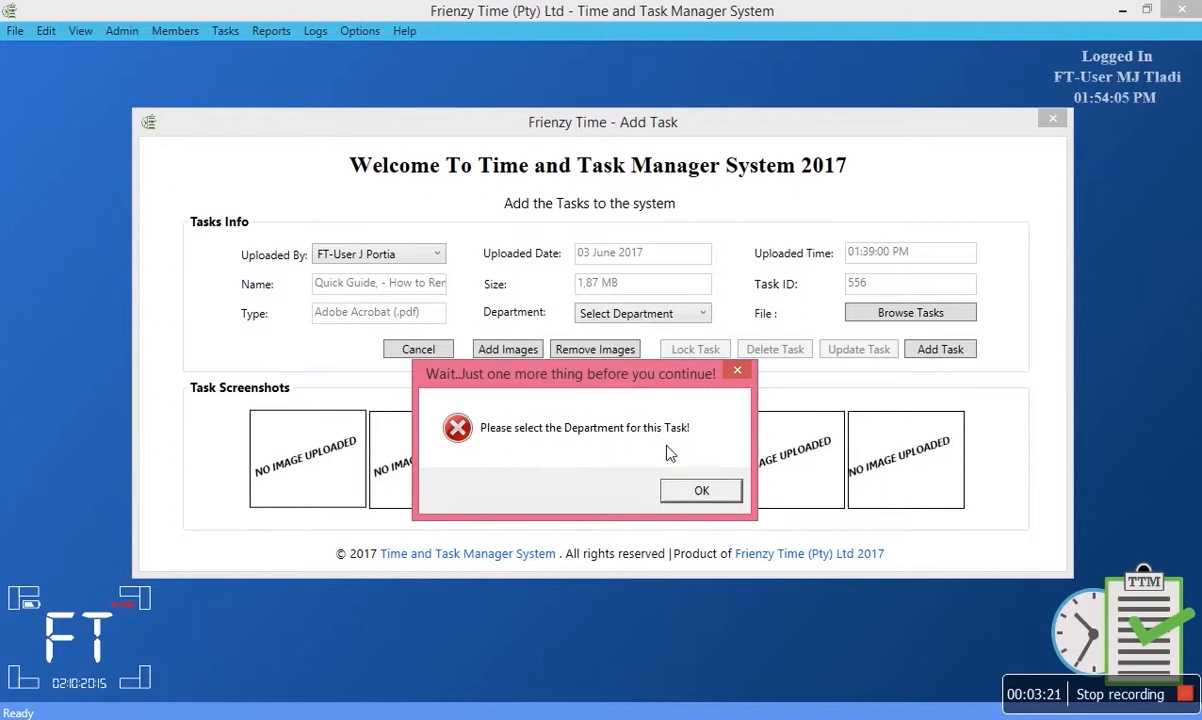
{"action": "left_click", "coordinate": [686, 492]}
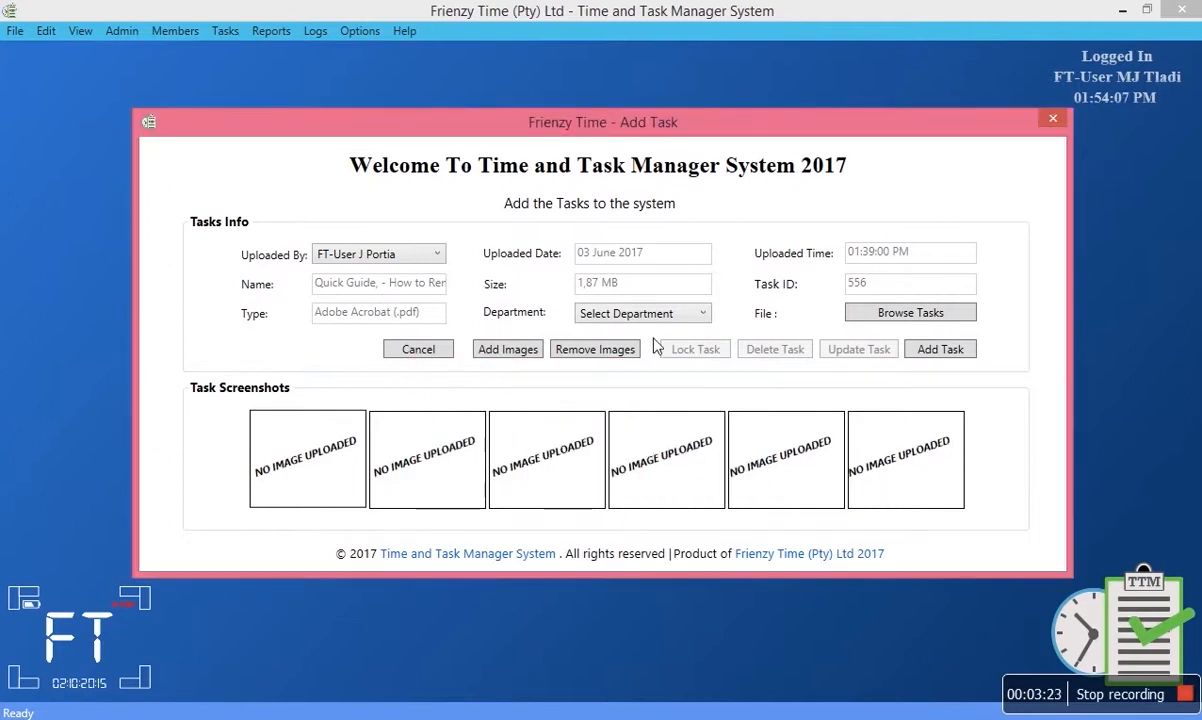
Set the department to Marketing Department, retry saving, and dismiss the missing-picture warning.
{"action": "left_click", "coordinate": [673, 318]}
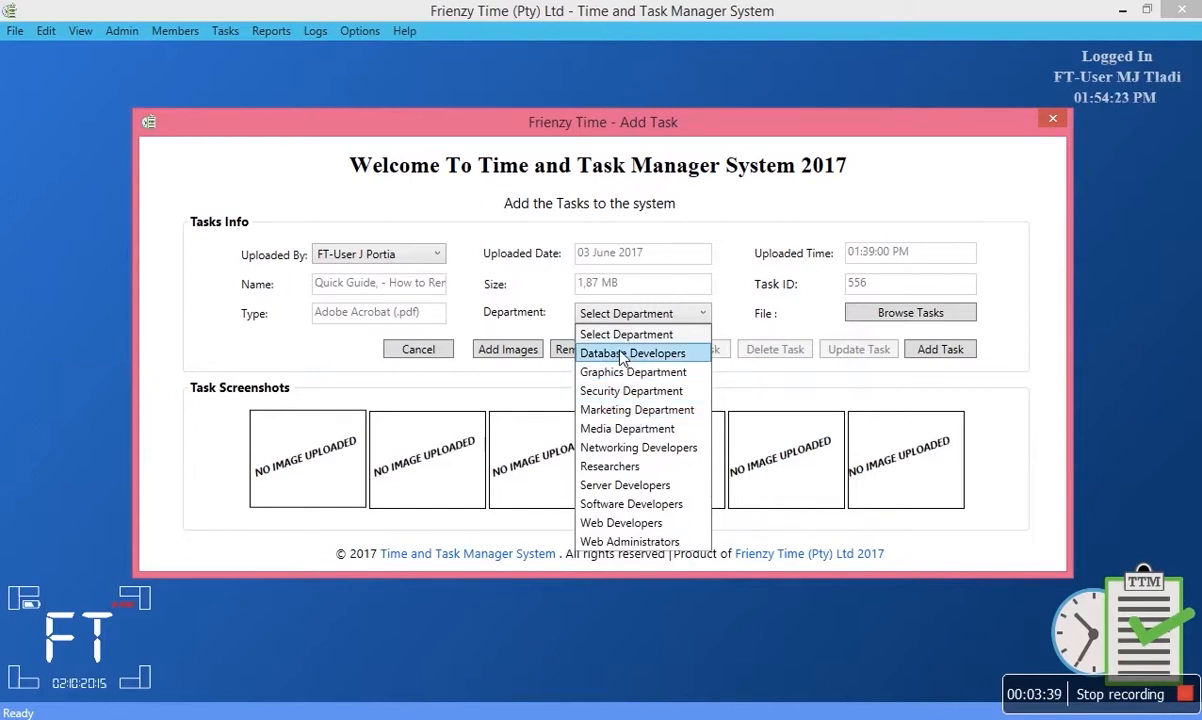
{"action": "left_click", "coordinate": [612, 410]}
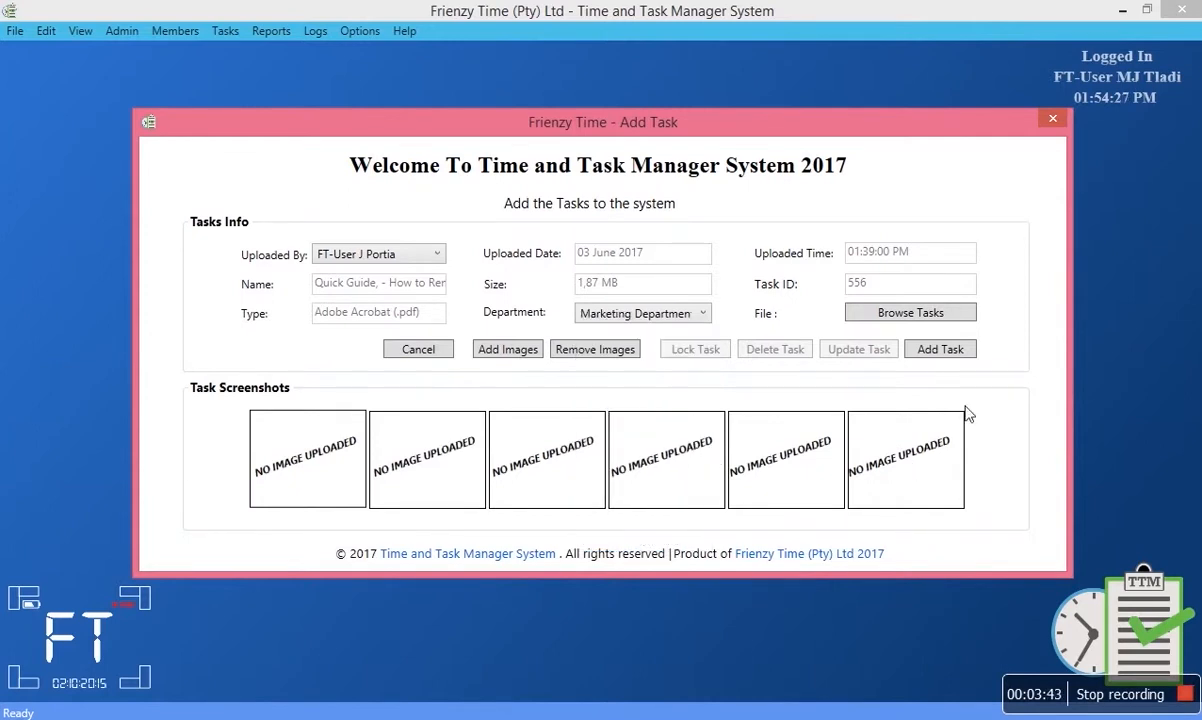
{"action": "left_click", "coordinate": [933, 362]}
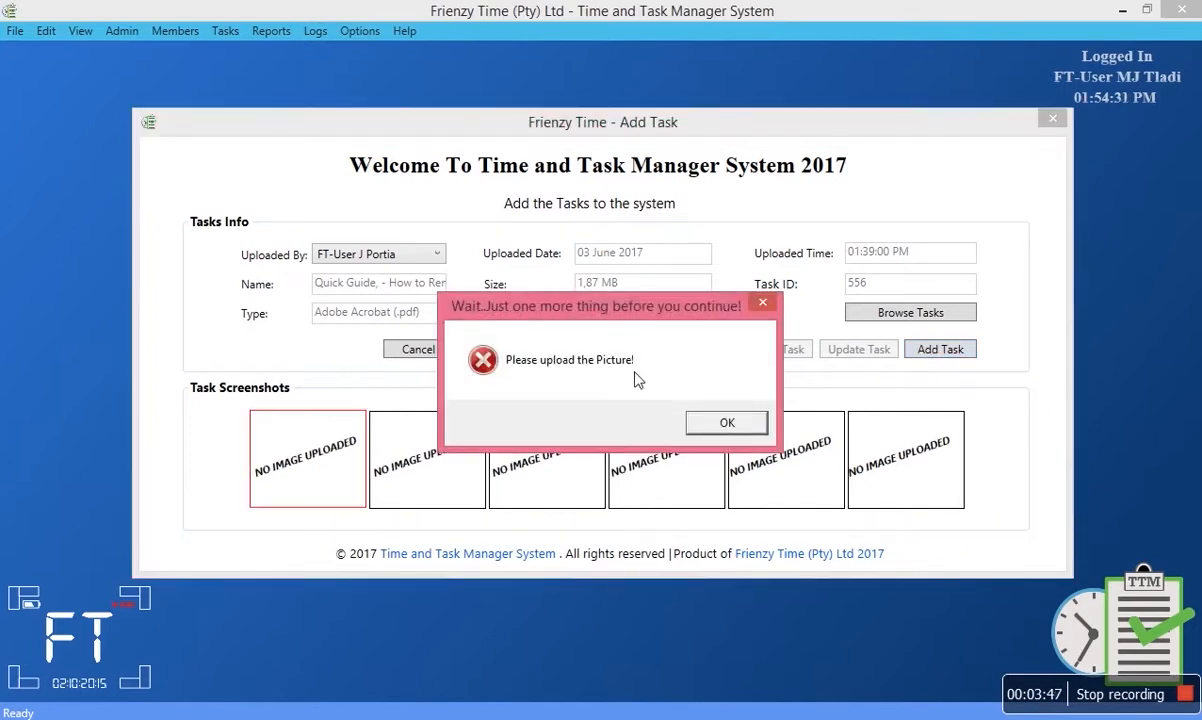
{"action": "left_click_drag", "start_coordinate": [585, 318], "coordinate": [414, 245]}
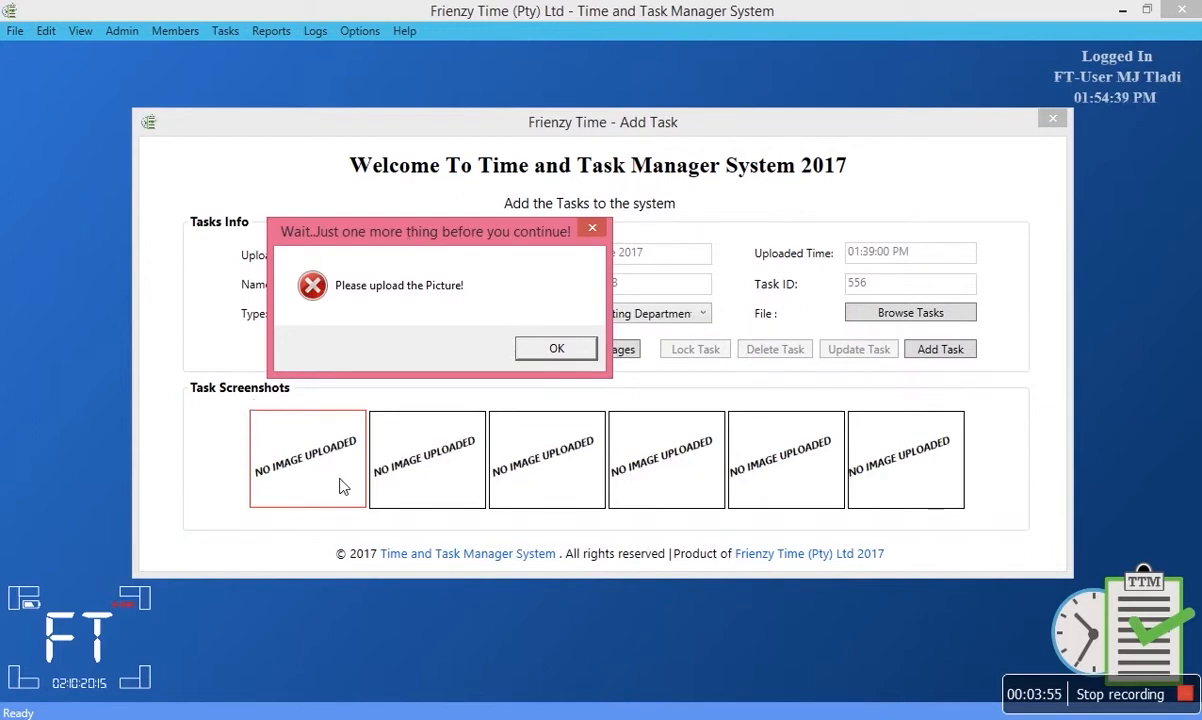
{"action": "left_click", "coordinate": [539, 352]}
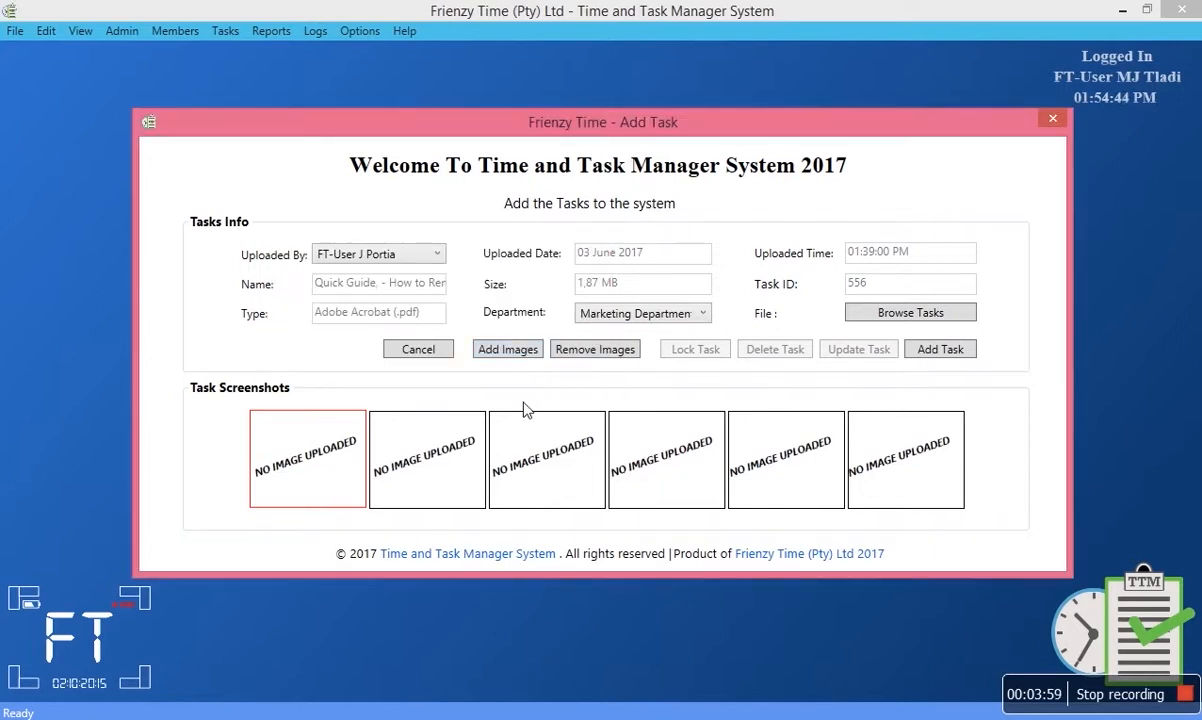
Add the first minion screenshot from Pictures > Minions Freak, retry saving, and dismiss the warning.
{"action": "left_click", "coordinate": [515, 352]}
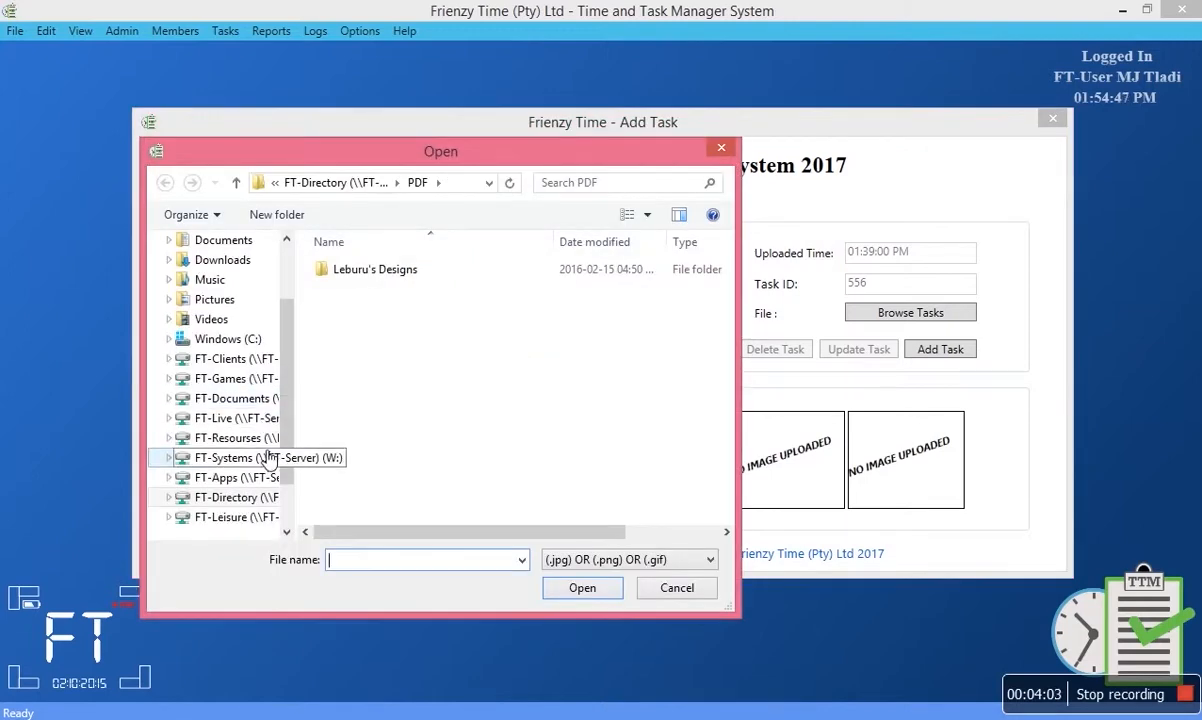
{"action": "left_click", "coordinate": [238, 184]}
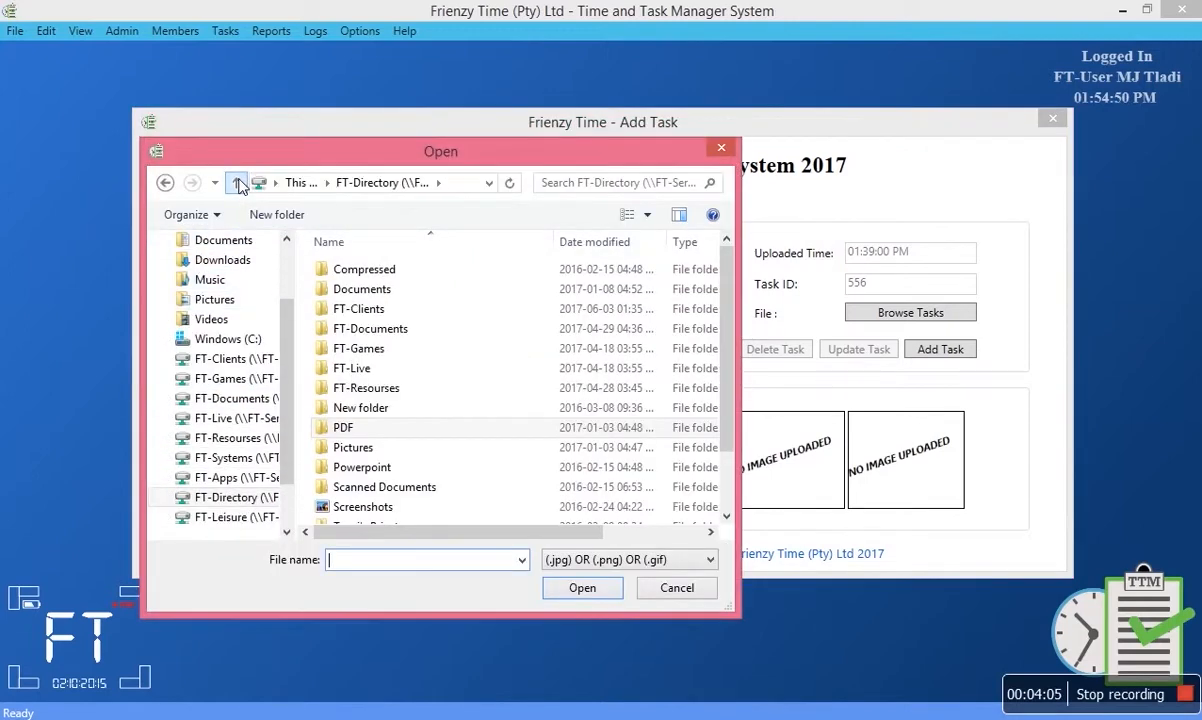
{"action": "double_click", "coordinate": [378, 447]}
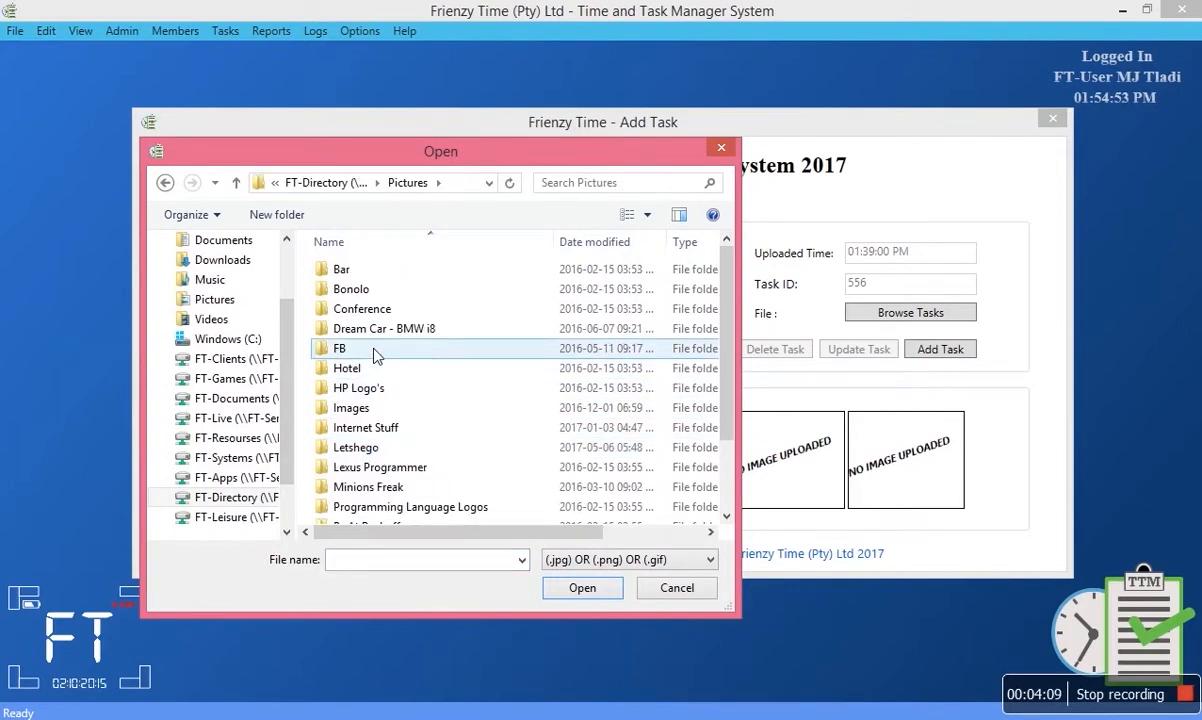
{"action": "double_click", "coordinate": [367, 490]}
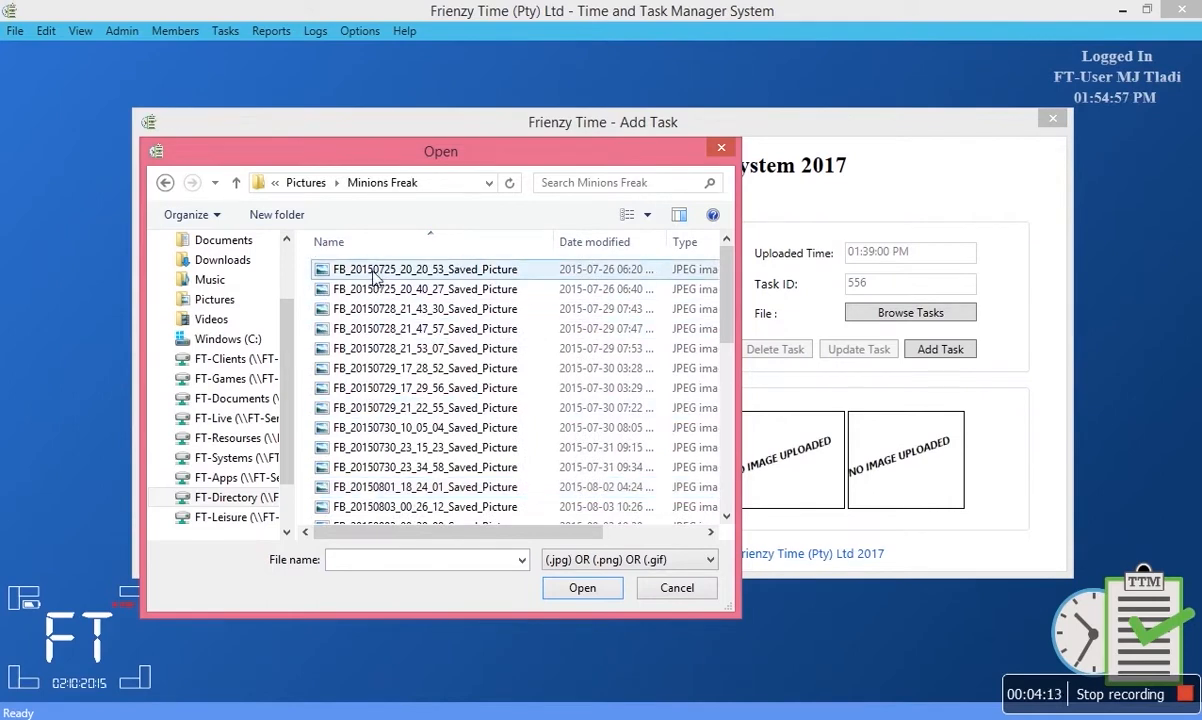
{"action": "double_click", "coordinate": [375, 270]}
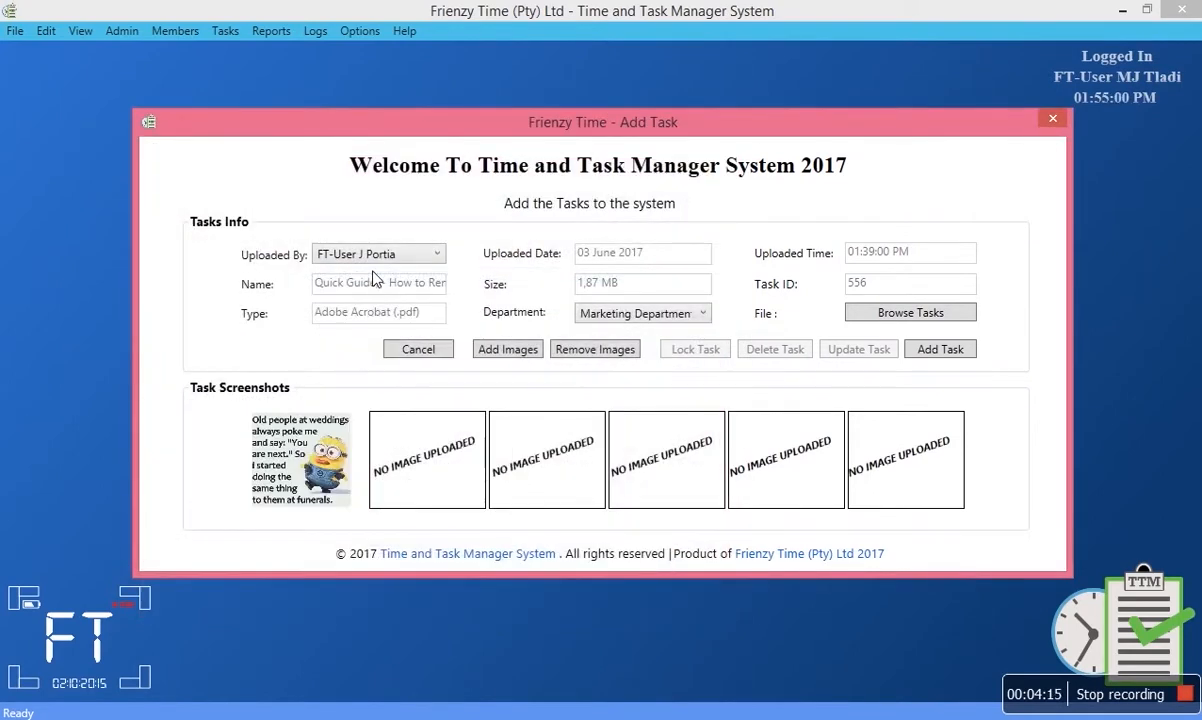
{"action": "left_click", "coordinate": [921, 354]}
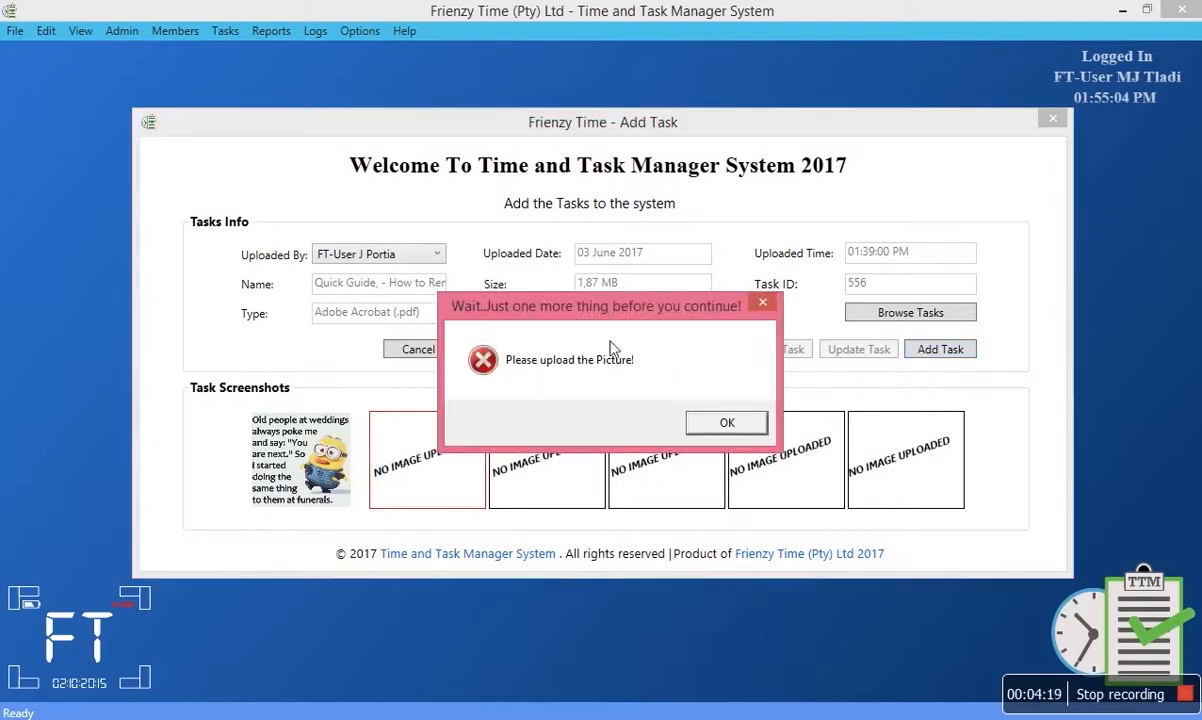
{"action": "left_click", "coordinate": [724, 421]}
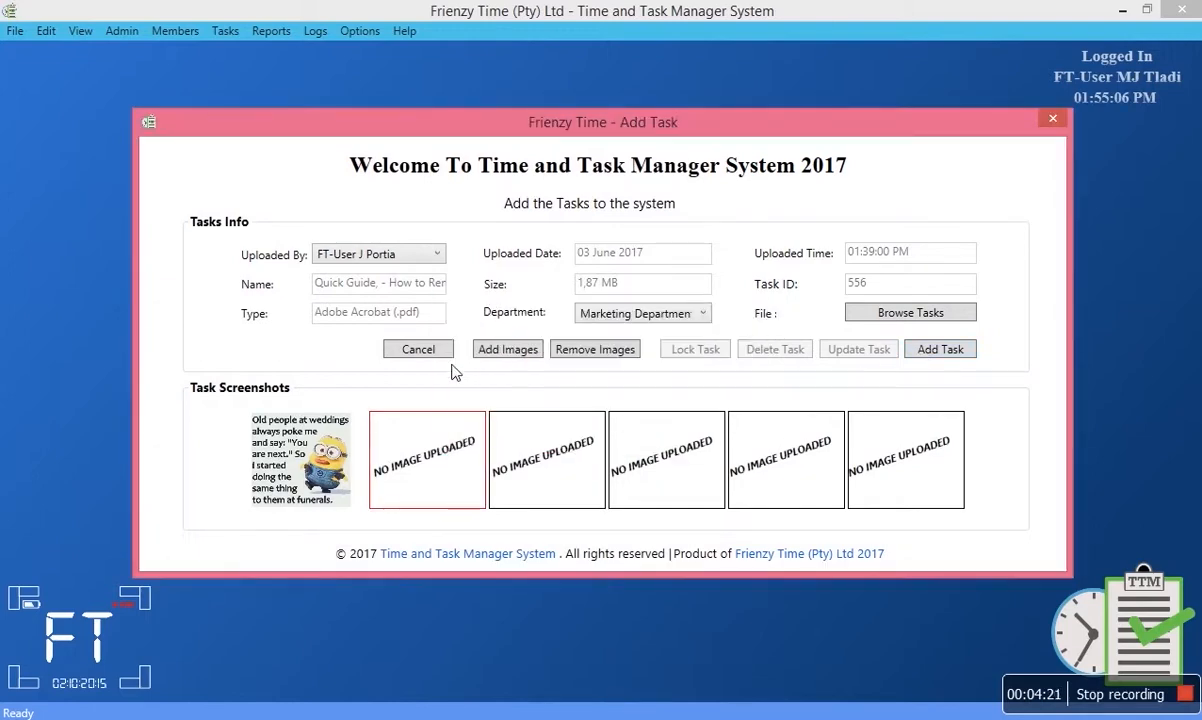
Add second and third minion screenshots, dismissing the missing-picture warning after each save attempt.
{"action": "left_click", "coordinate": [507, 350]}
{"action": "double_click", "coordinate": [400, 283]}
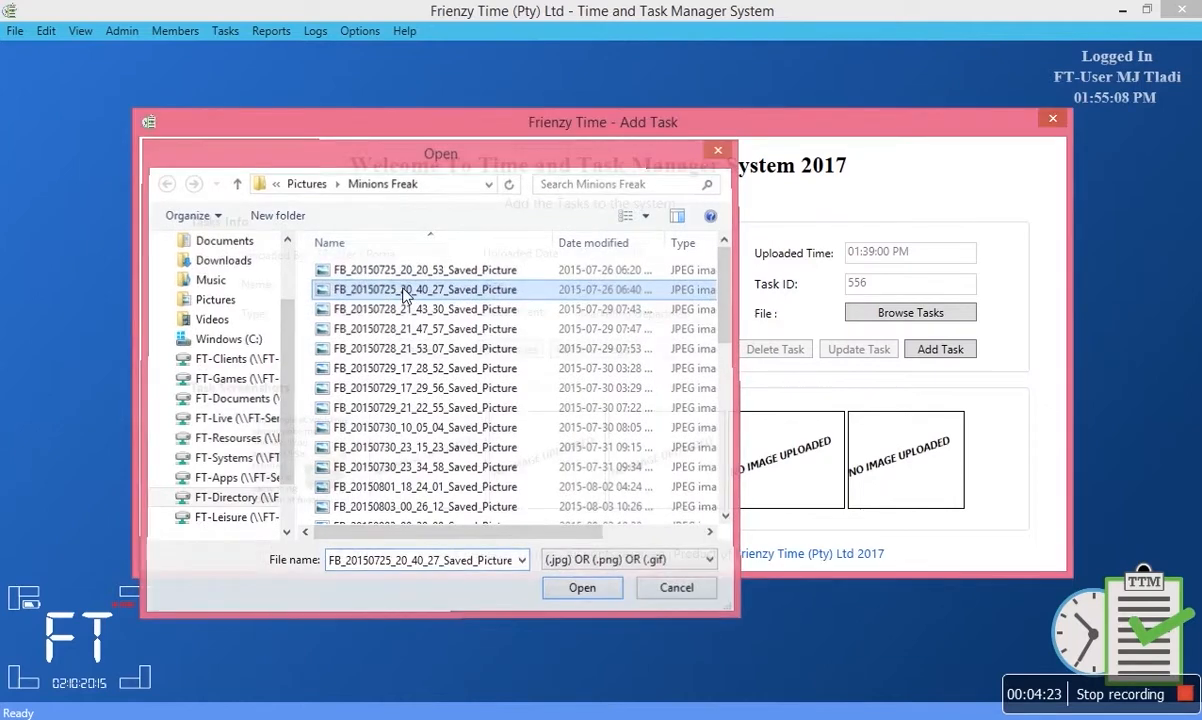
{"action": "left_click", "coordinate": [912, 357]}
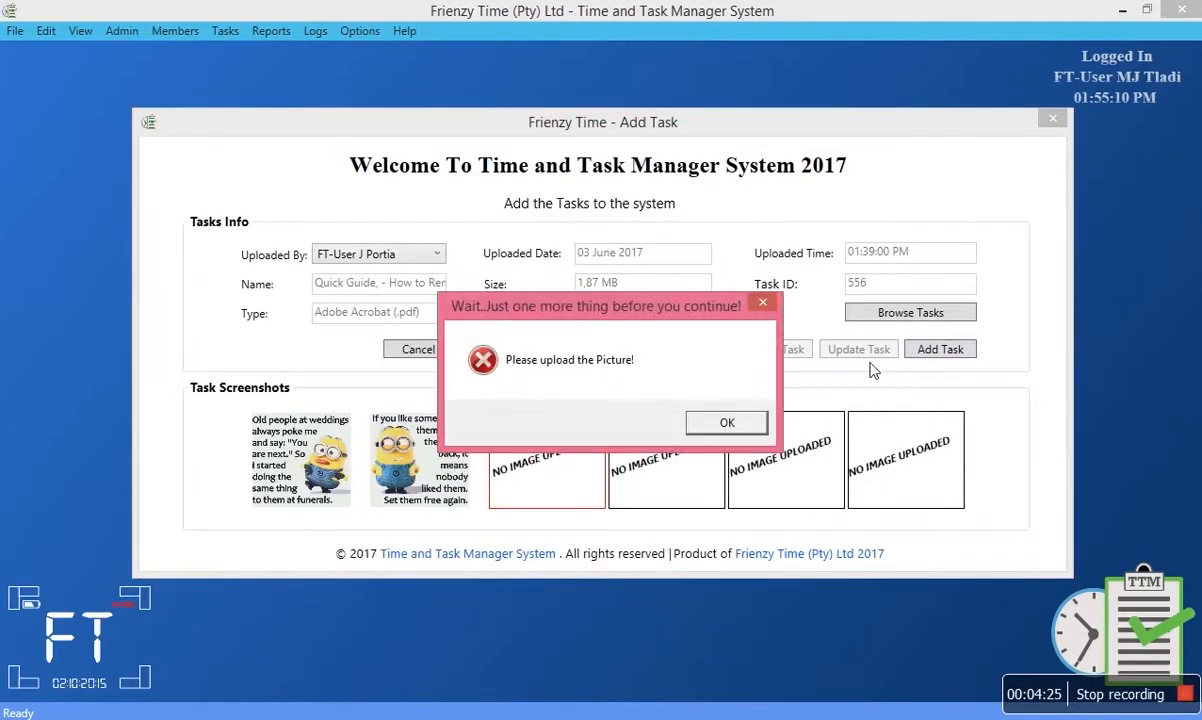
{"action": "left_click", "coordinate": [718, 420]}
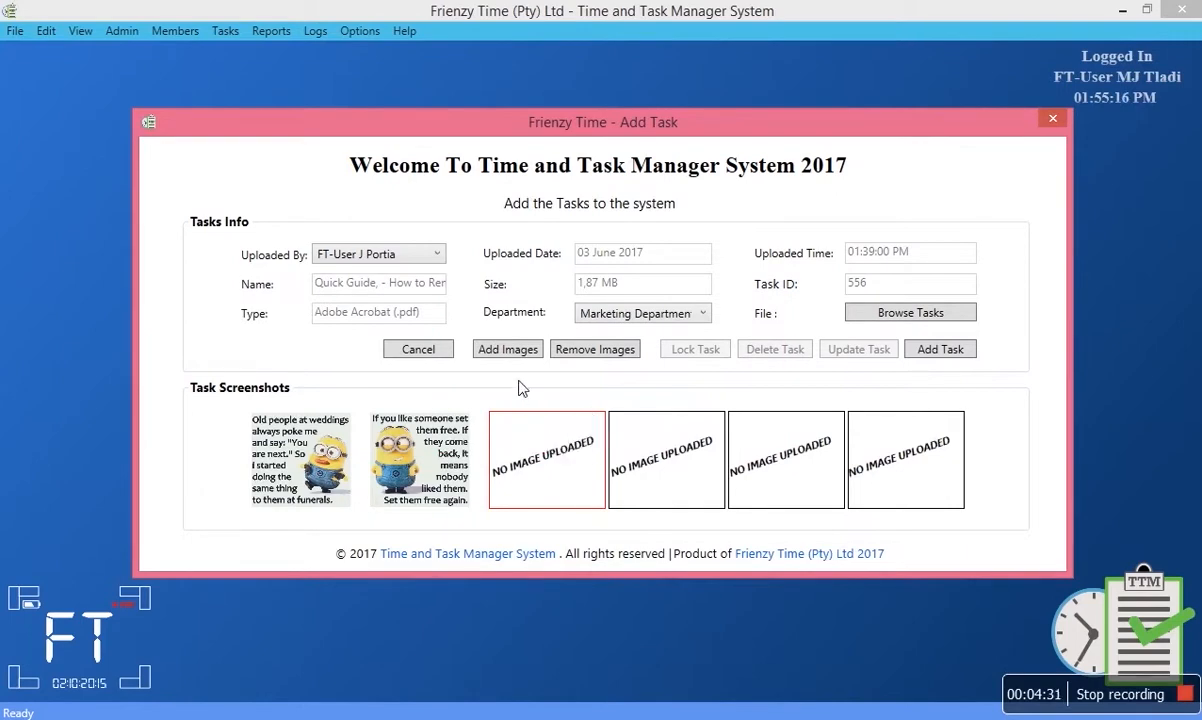
{"action": "left_click", "coordinate": [480, 349]}
{"action": "double_click", "coordinate": [397, 312]}
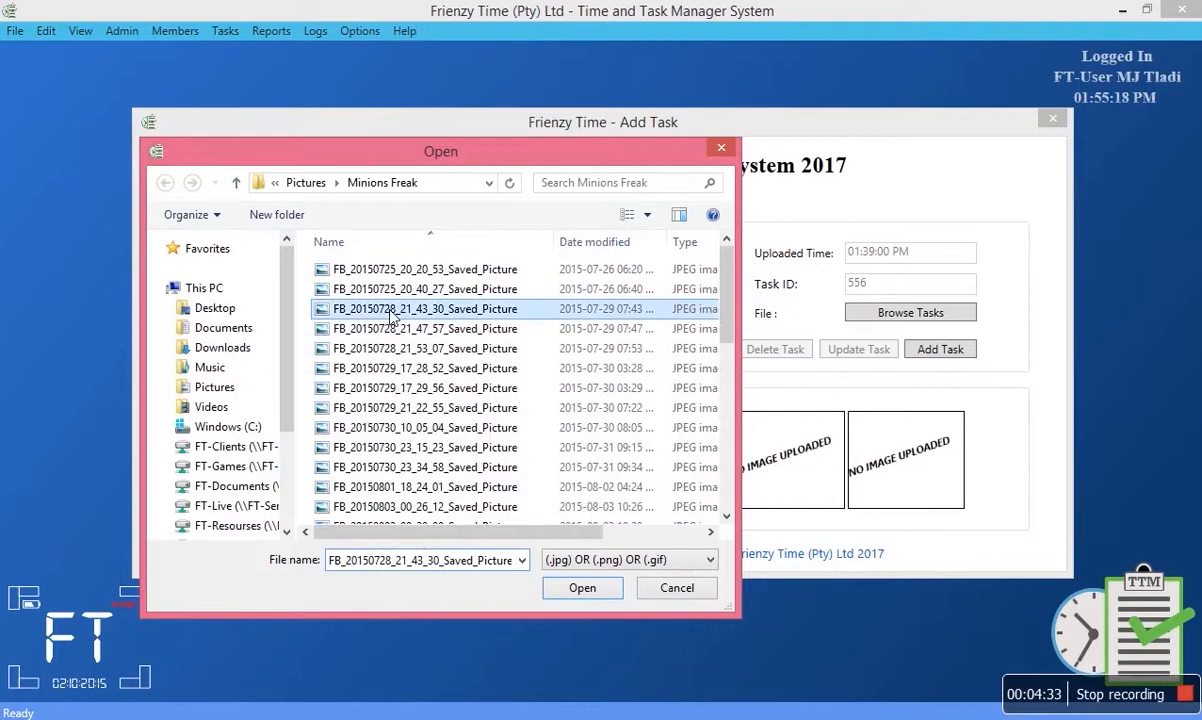
{"action": "left_click", "coordinate": [929, 355]}
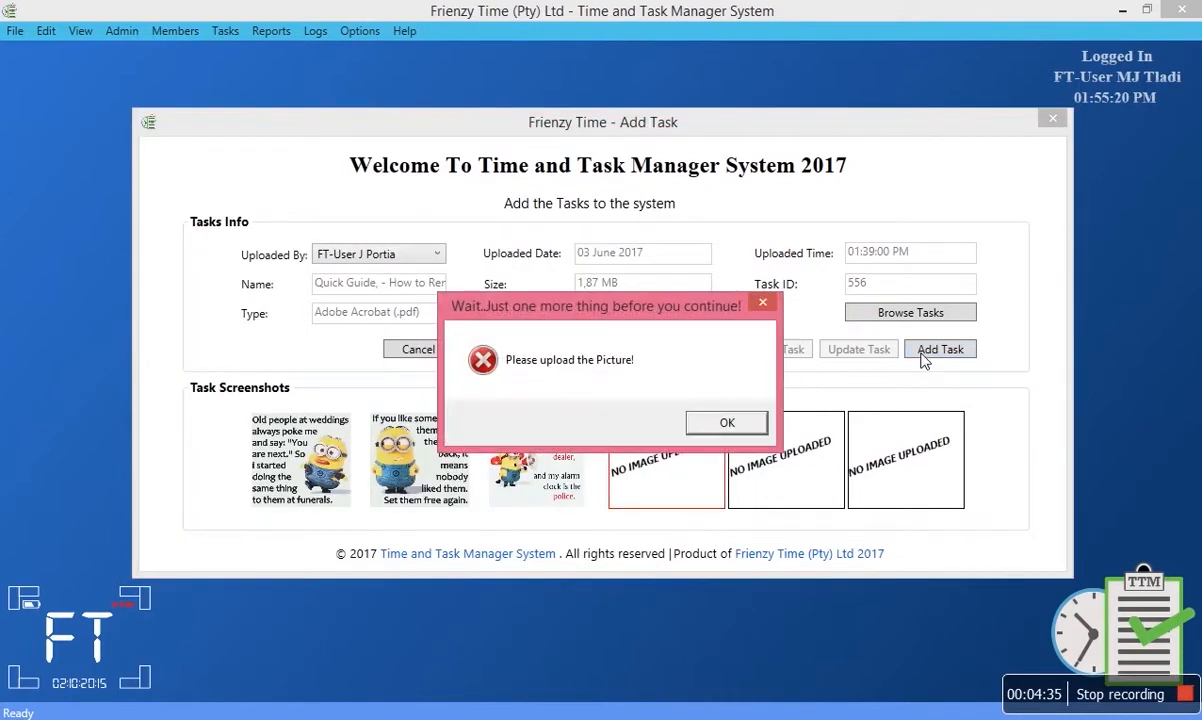
{"action": "left_click", "coordinate": [720, 421]}
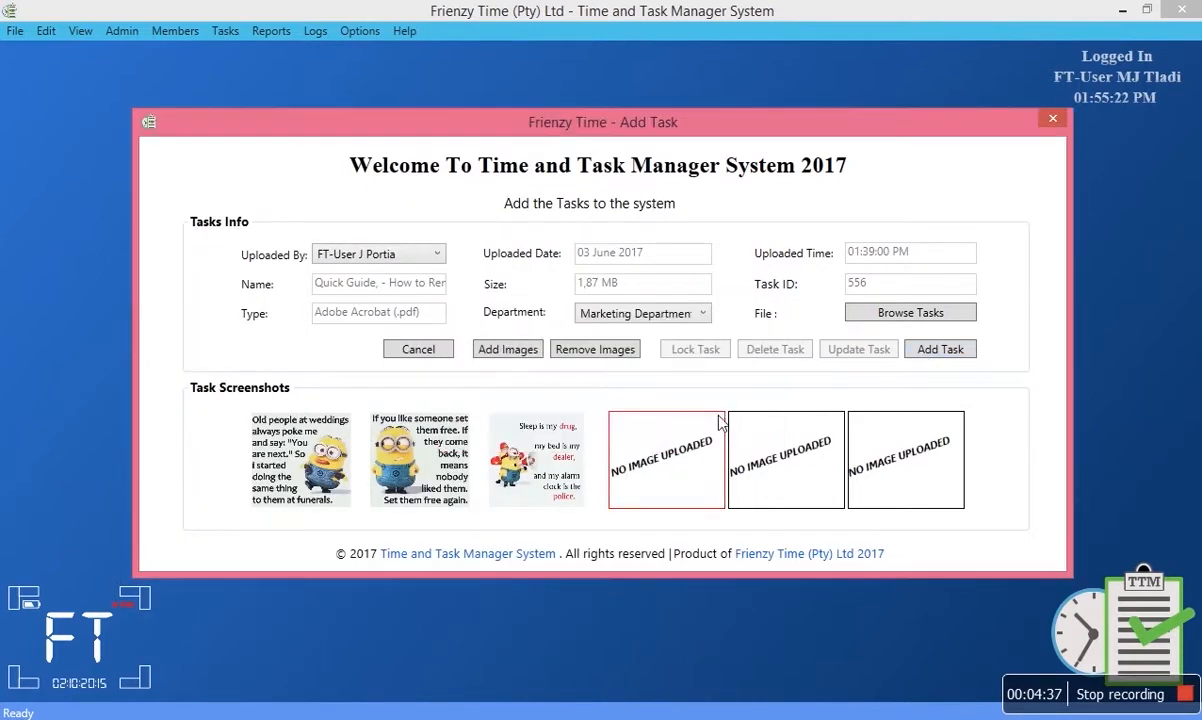
Add a fourth minion picture and FB_20150729_17_28_52_Saved_Picture as the fifth screenshot.
{"action": "left_click", "coordinate": [507, 349]}
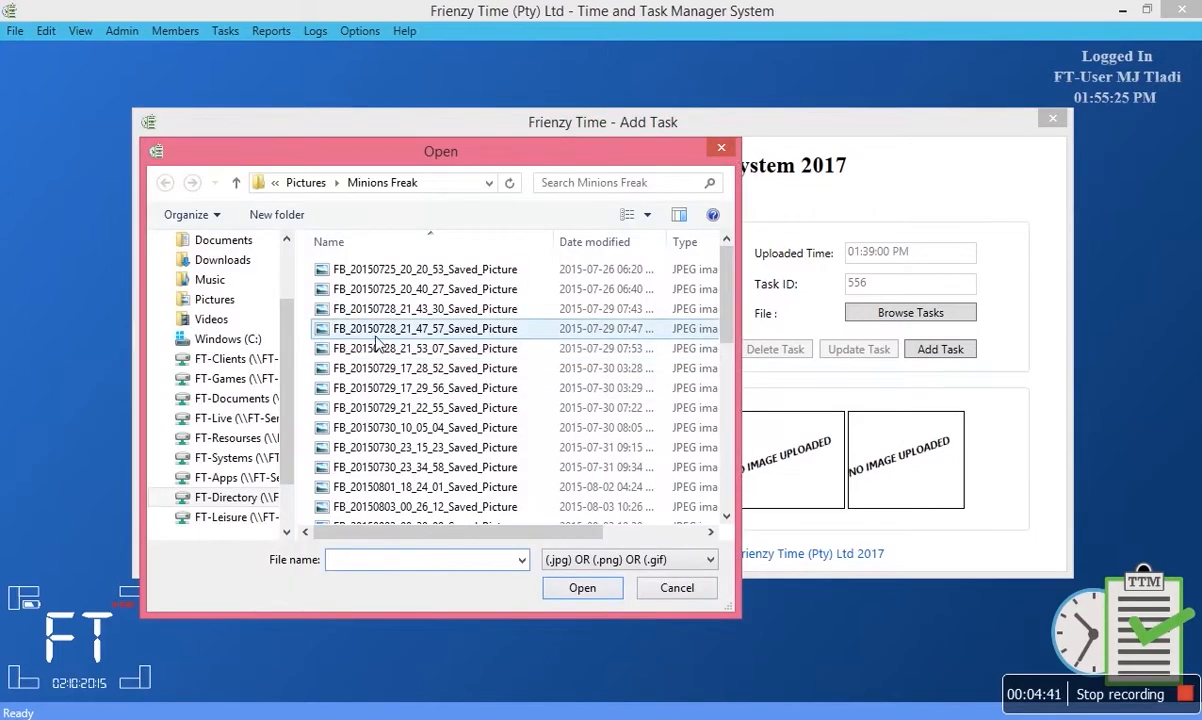
{"action": "double_click", "coordinate": [377, 335]}
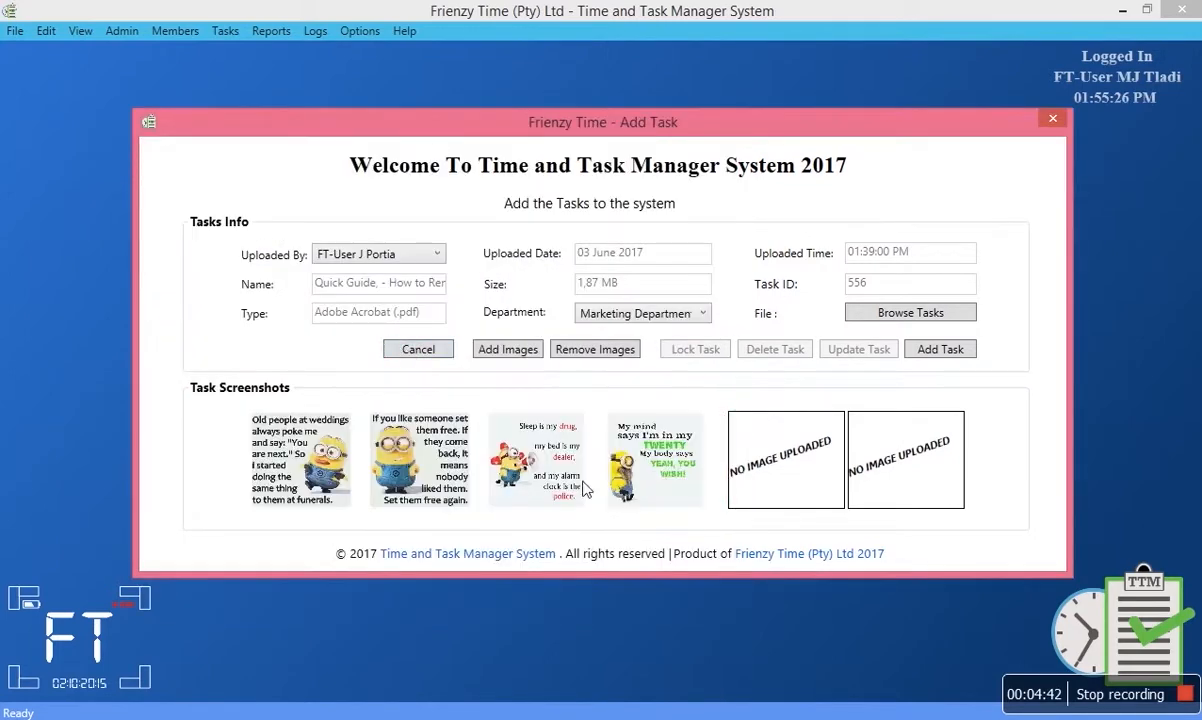
{"action": "left_click", "coordinate": [927, 353]}
{"action": "left_click", "coordinate": [716, 423]}
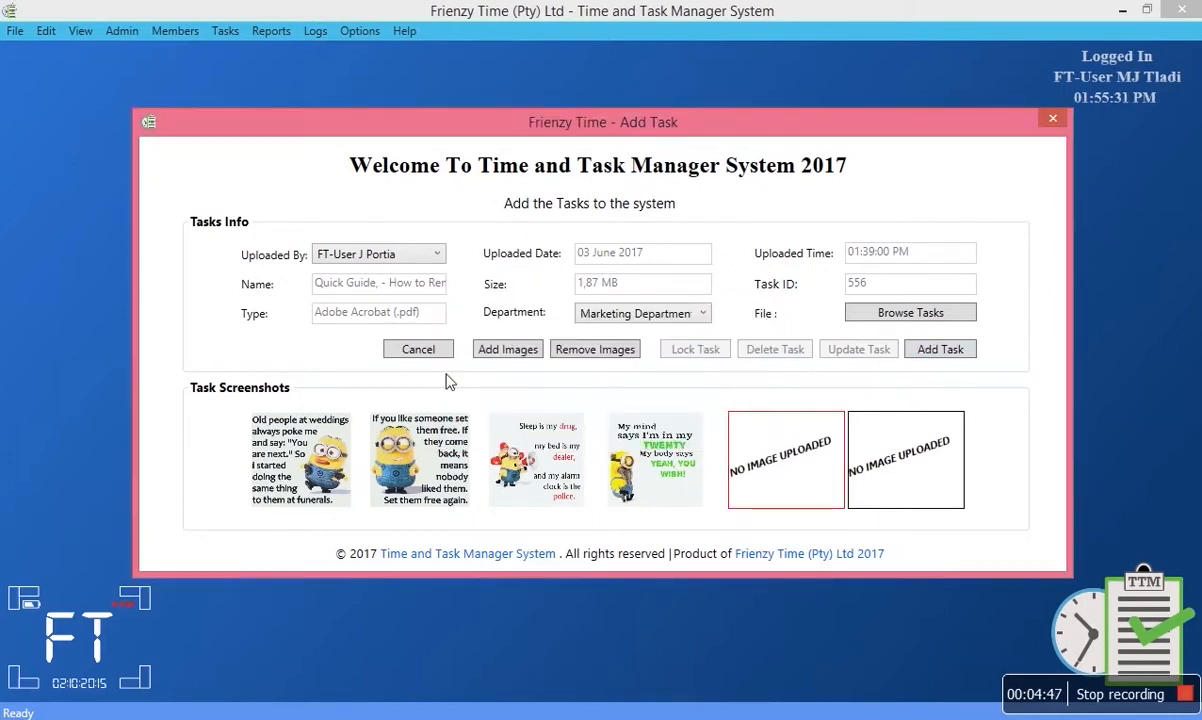
{"action": "left_click", "coordinate": [490, 352]}
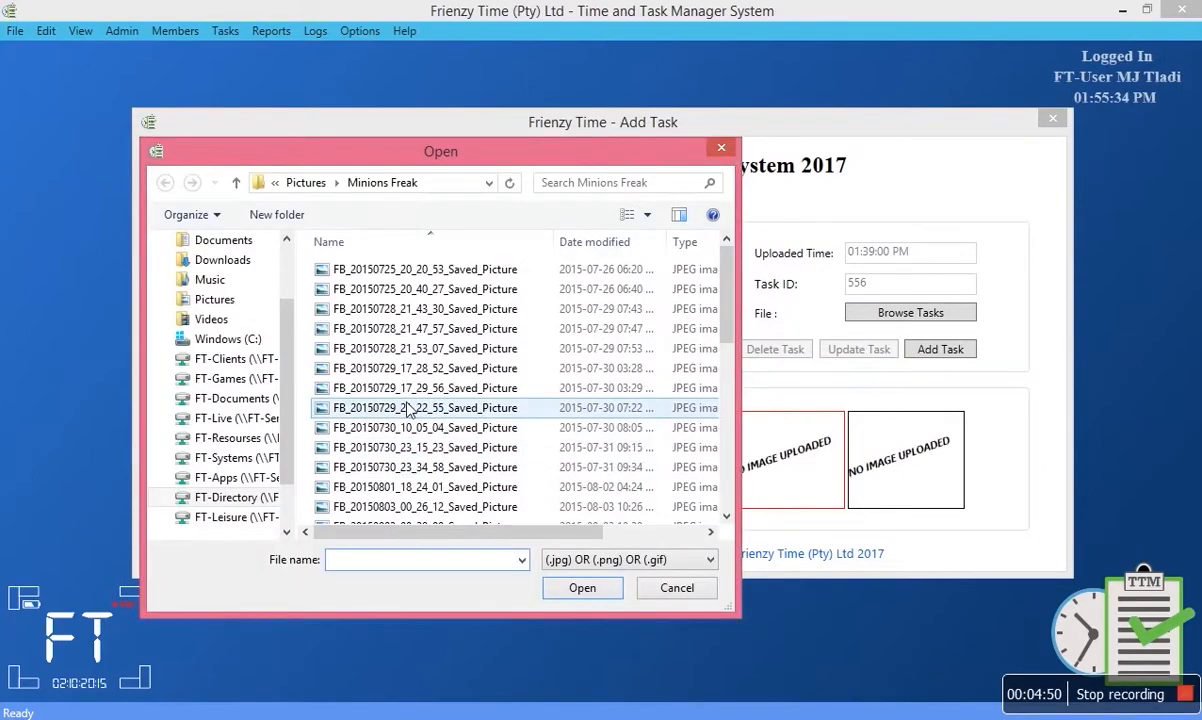
{"action": "left_click", "coordinate": [385, 368]}
{"action": "left_click", "coordinate": [582, 588]}
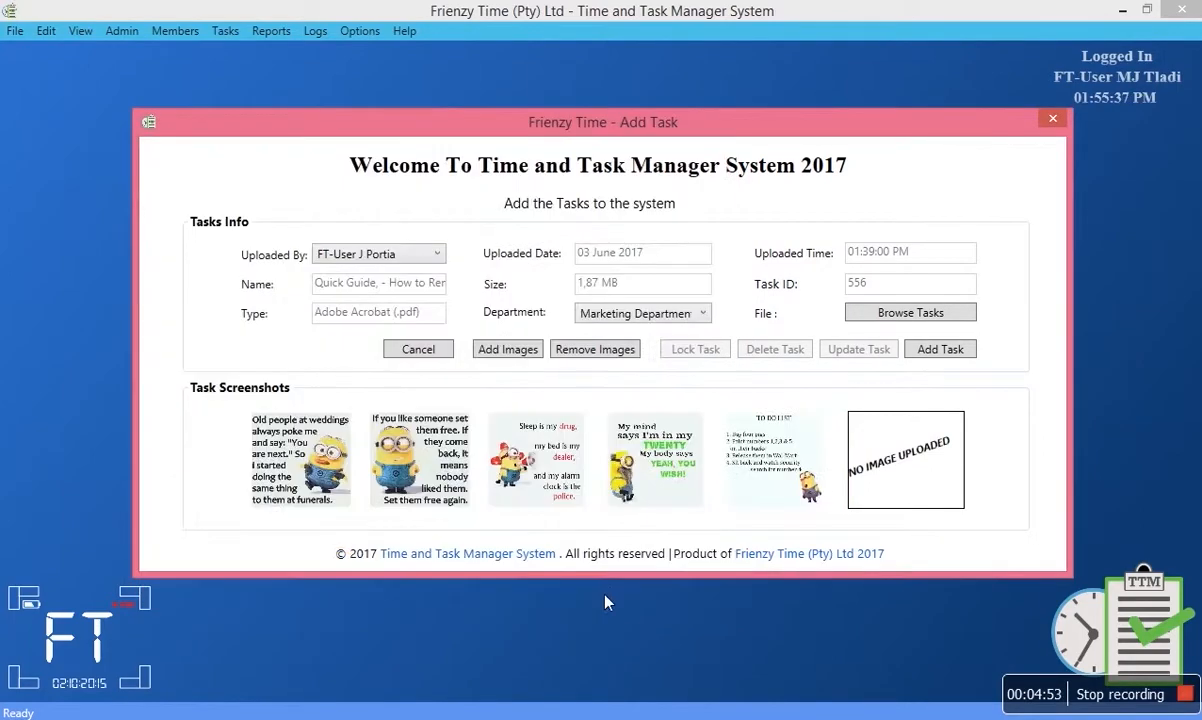
{"action": "left_click", "coordinate": [937, 350]}
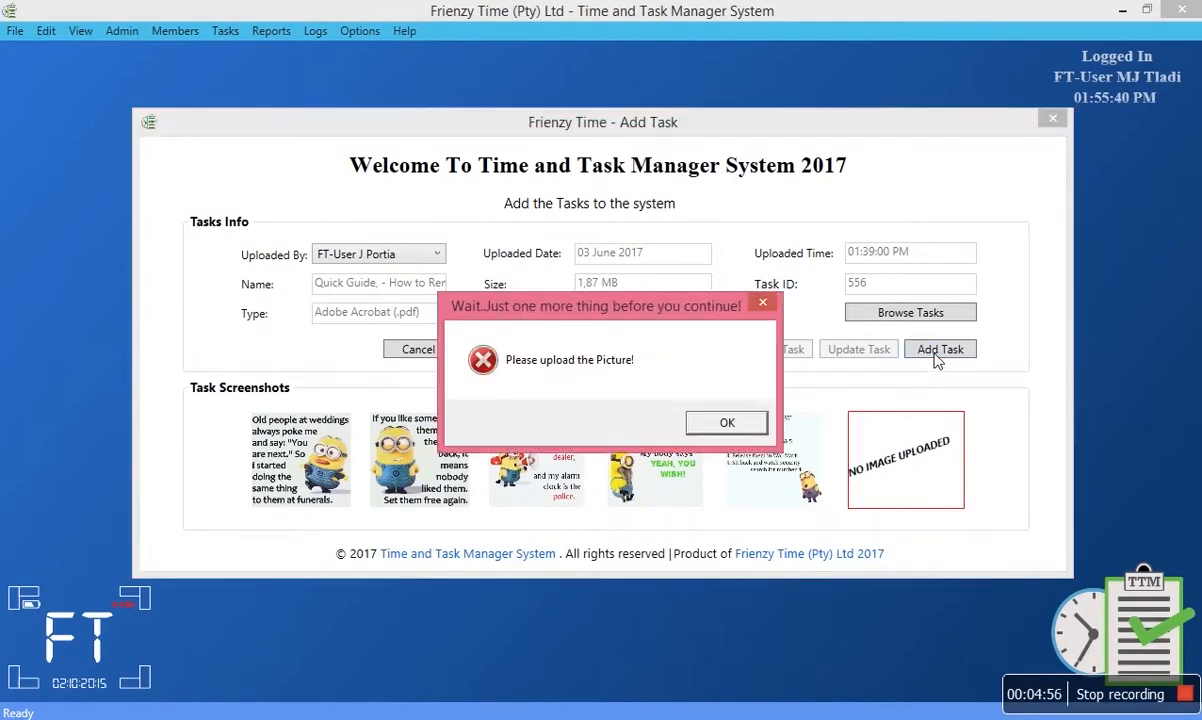
{"action": "left_click", "coordinate": [718, 422]}
Add a minion image as the sixth screenshot to fill the last slot.
{"action": "left_click", "coordinate": [516, 351]}
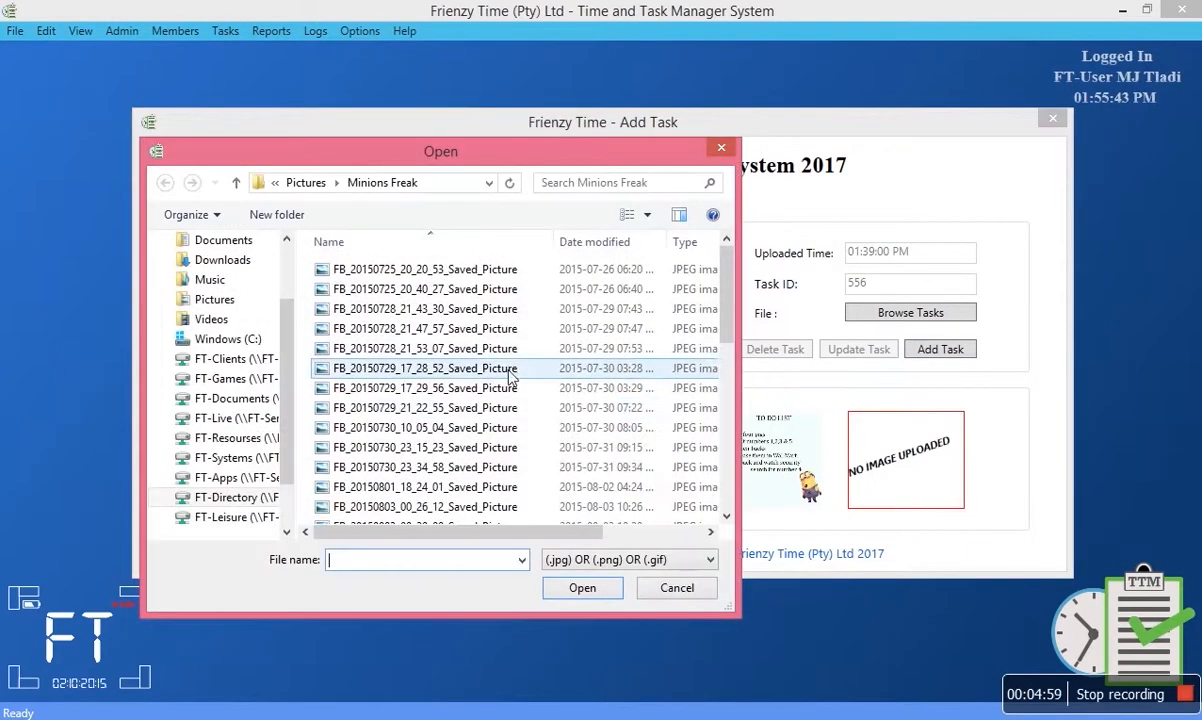
{"action": "left_click", "coordinate": [390, 389]}
{"action": "left_click", "coordinate": [588, 588]}
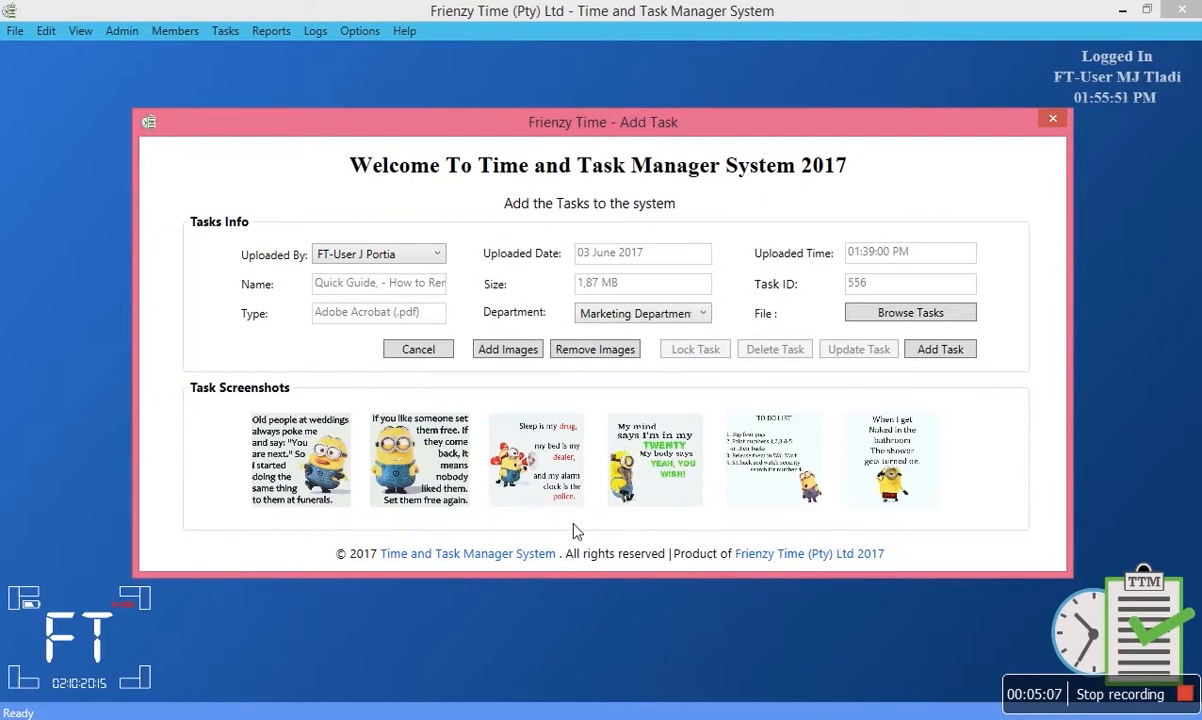
Save task 556 with all six screenshots, acknowledge the success message, and close the cleared form.
{"action": "left_click", "coordinate": [938, 352]}
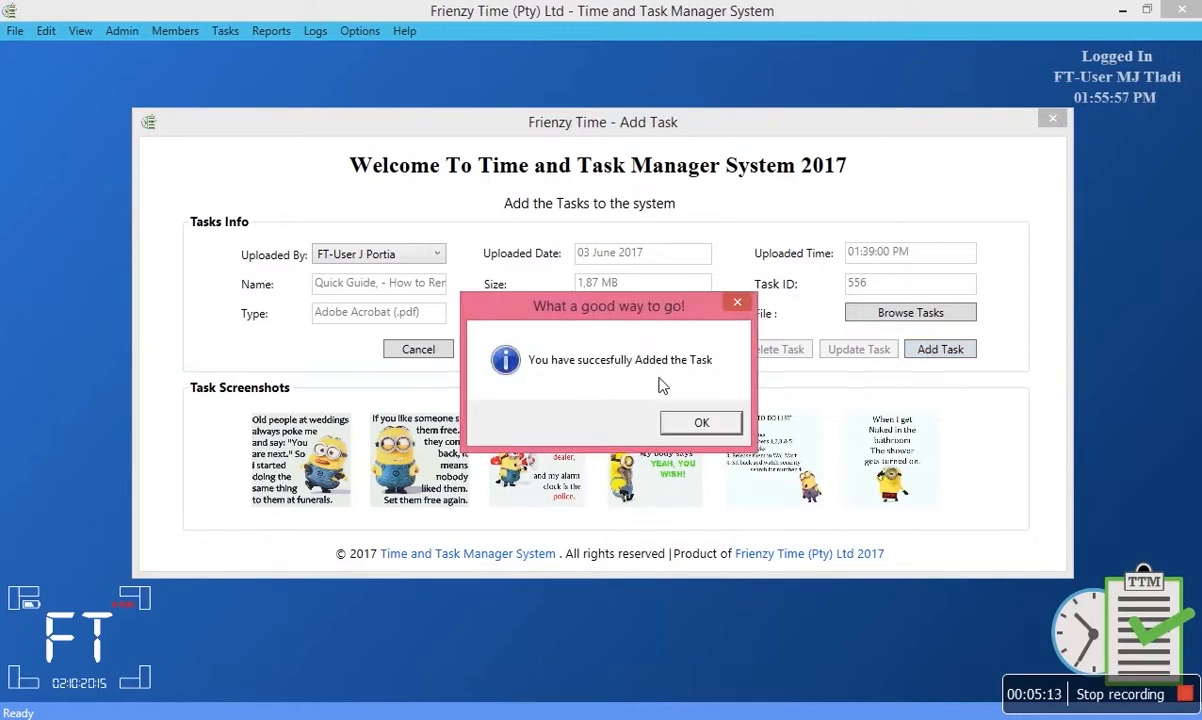
{"action": "left_click", "coordinate": [699, 427]}
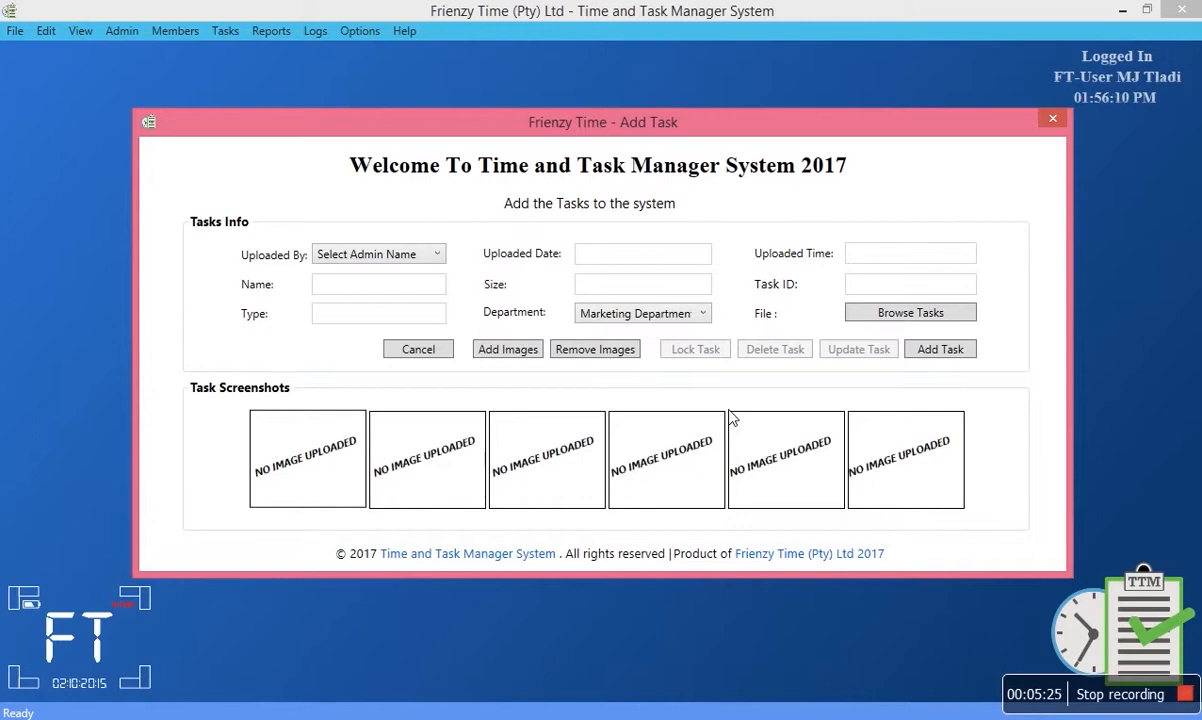
{"action": "left_click", "coordinate": [424, 354]}
Show all tasks, select task 556, widen Task Name, and scroll right to its Pic Name columns.
{"action": "left_click", "coordinate": [227, 30]}
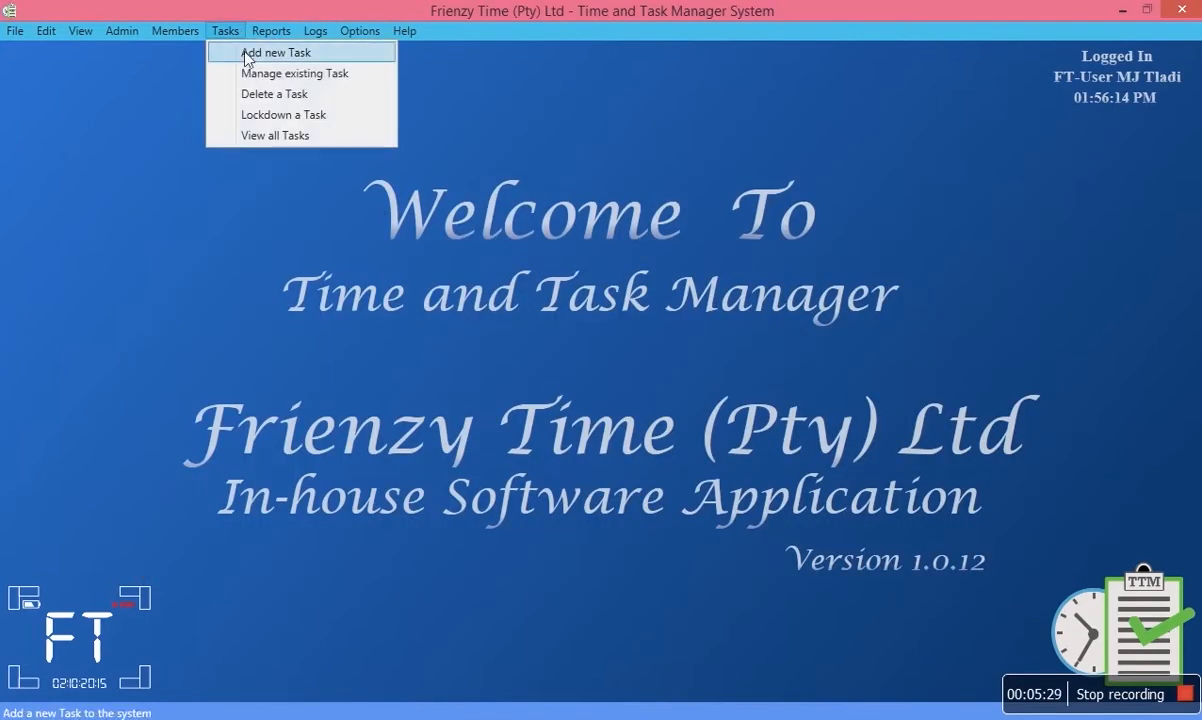
{"action": "left_click", "coordinate": [252, 137]}
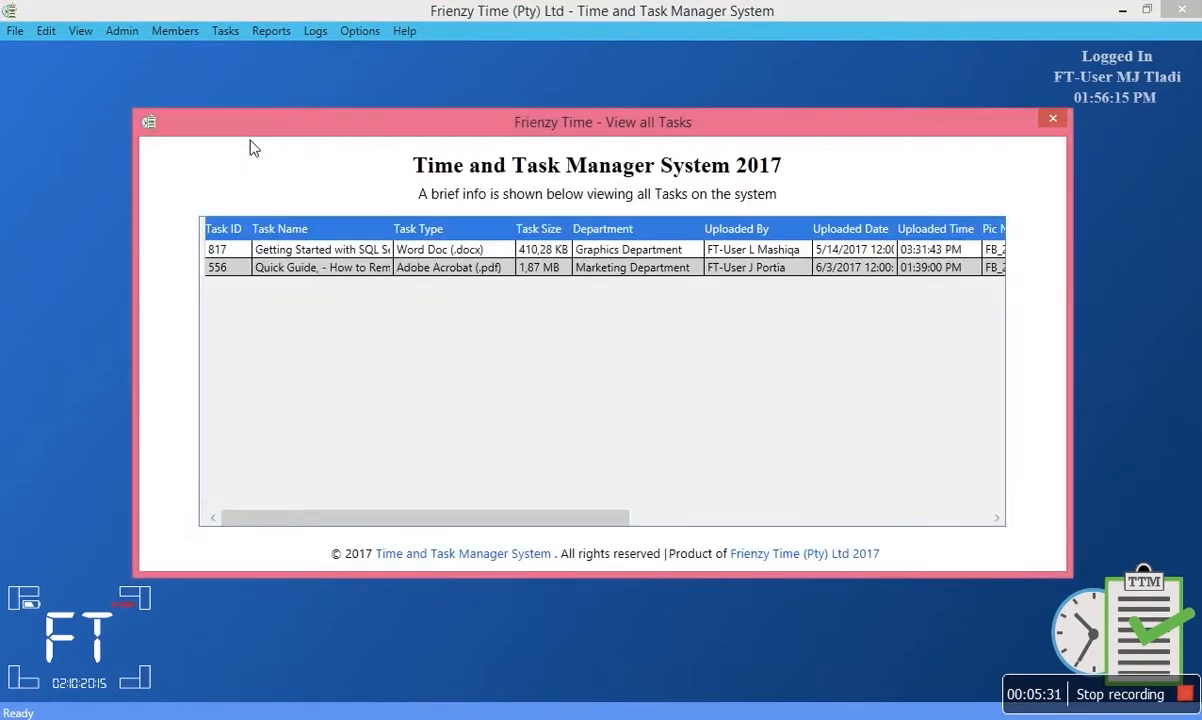
{"action": "left_click", "coordinate": [239, 268]}
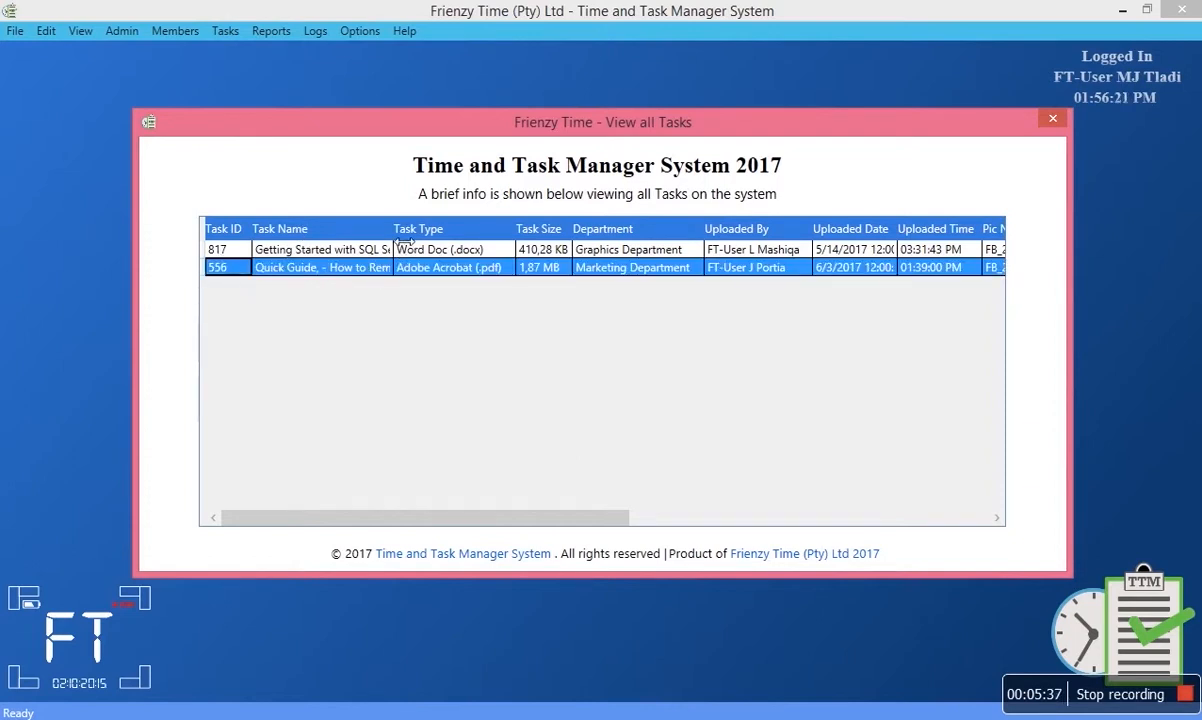
{"action": "left_click_drag", "start_coordinate": [413, 241], "coordinate": [389, 229]}
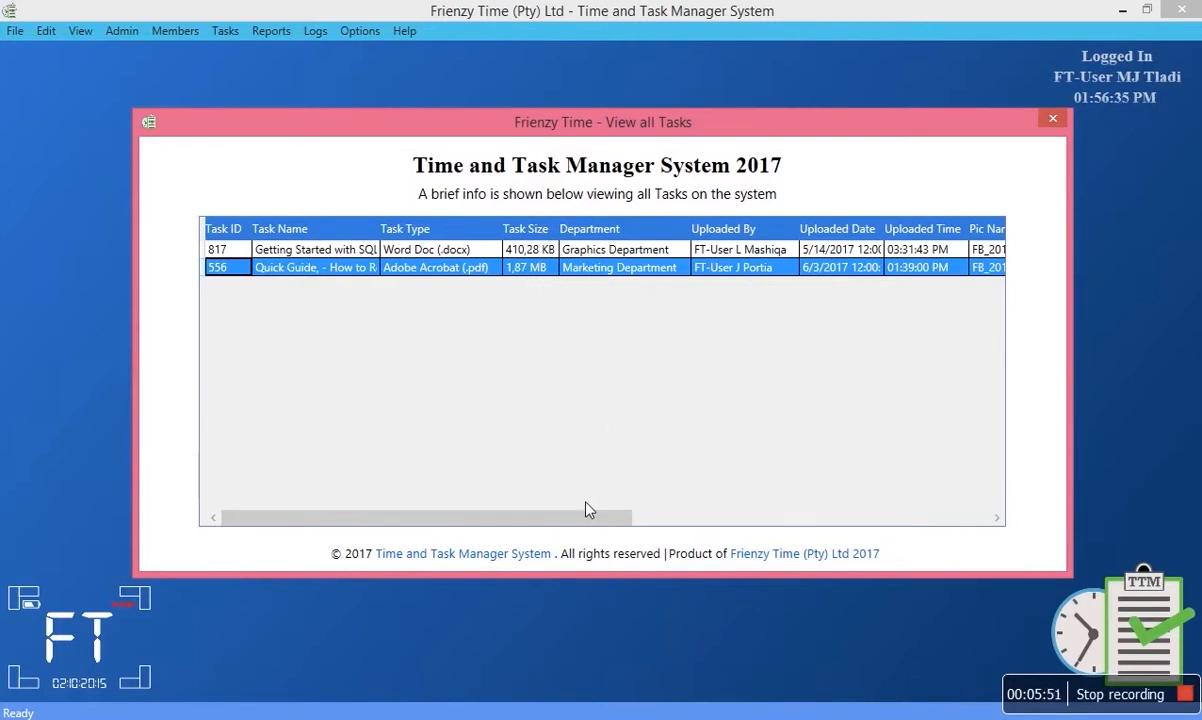
{"action": "left_click_drag", "start_coordinate": [588, 510], "coordinate": [808, 513]}
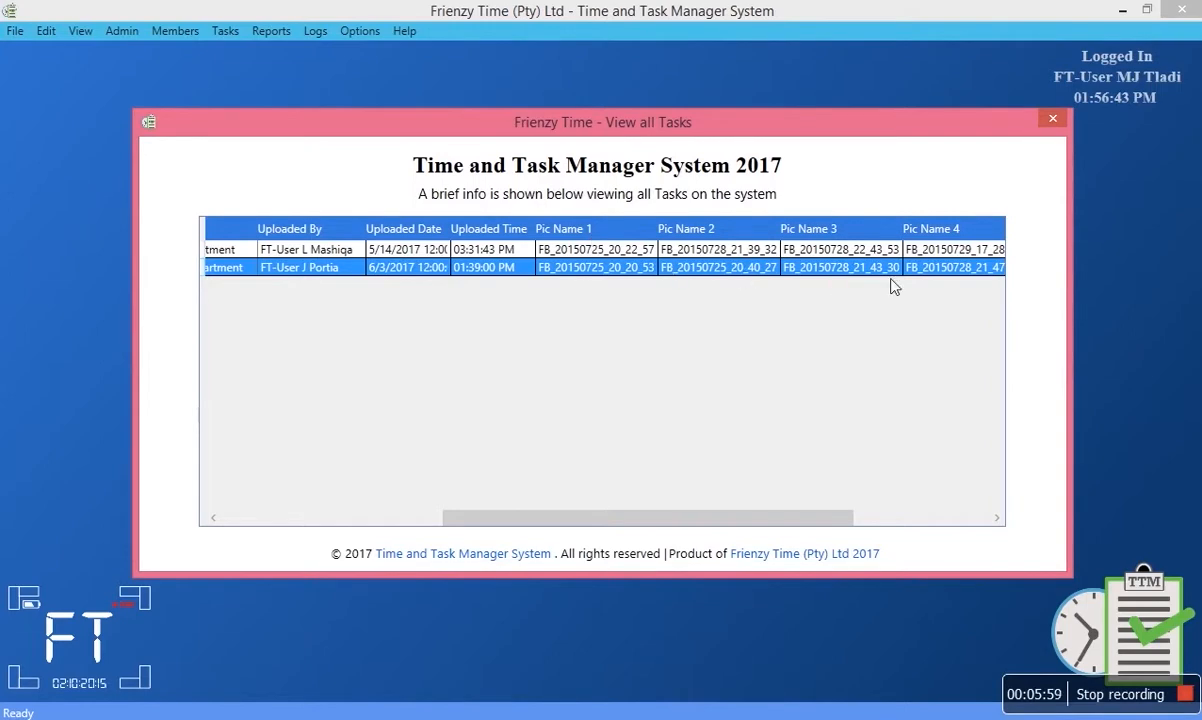
{"action": "left_click_drag", "start_coordinate": [810, 522], "coordinate": [866, 523]}
Open task 556 for updating, set Uploaded By to the logged-in user, and browse for a new task file.
{"action": "double_click", "coordinate": [590, 270]}
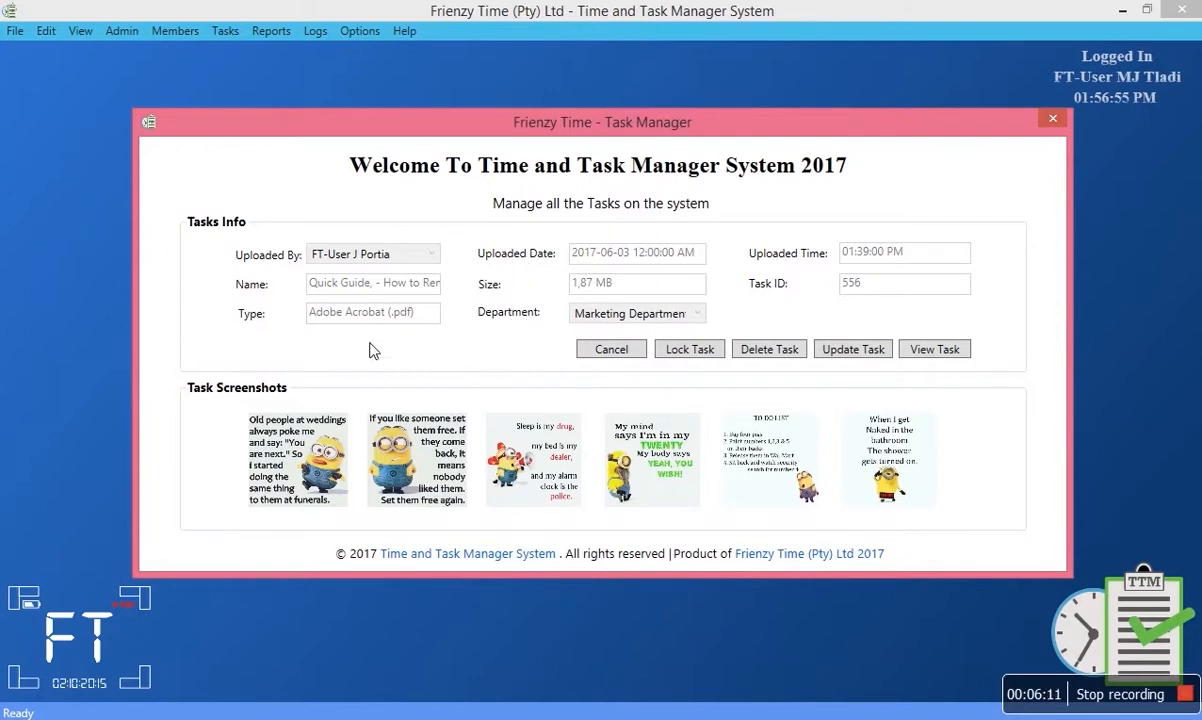
{"action": "left_click", "coordinate": [834, 357]}
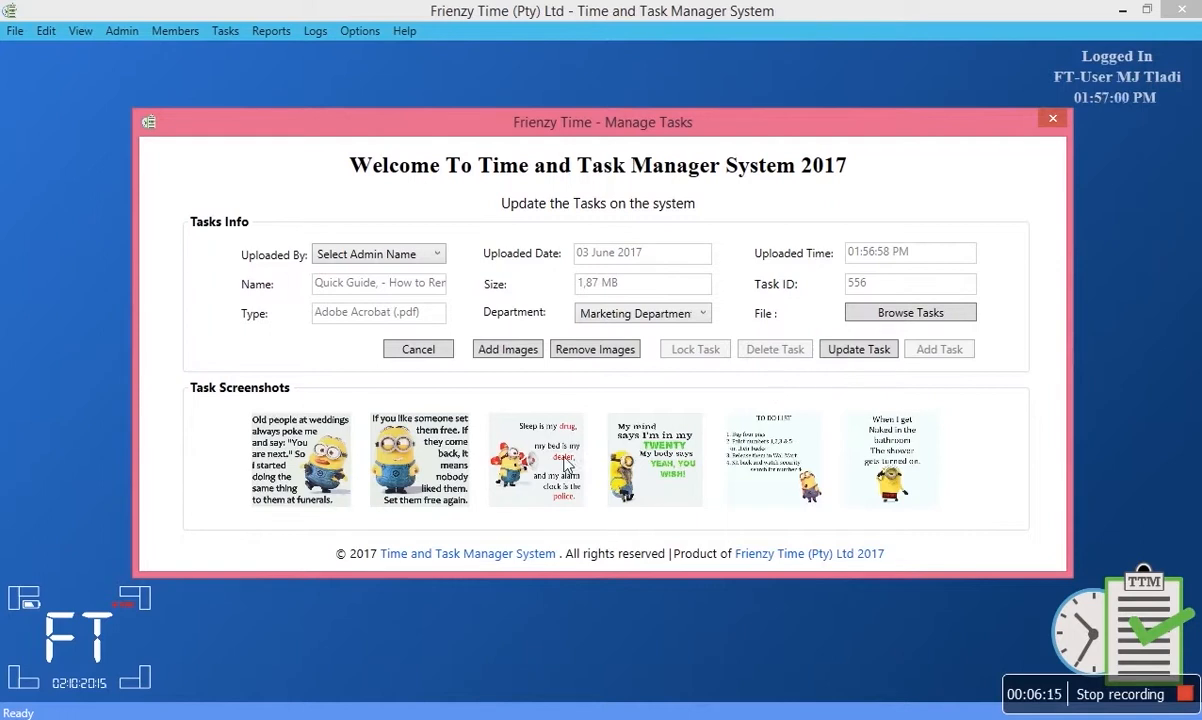
{"action": "left_click", "coordinate": [419, 256]}
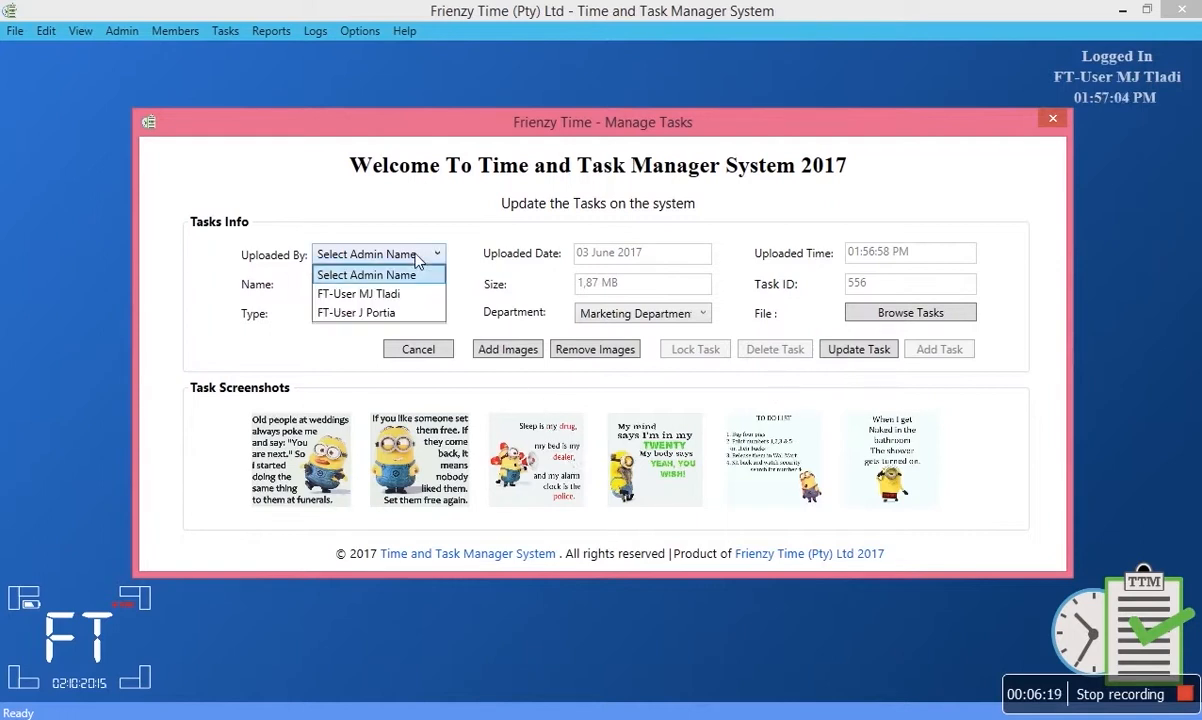
{"action": "left_click", "coordinate": [385, 293]}
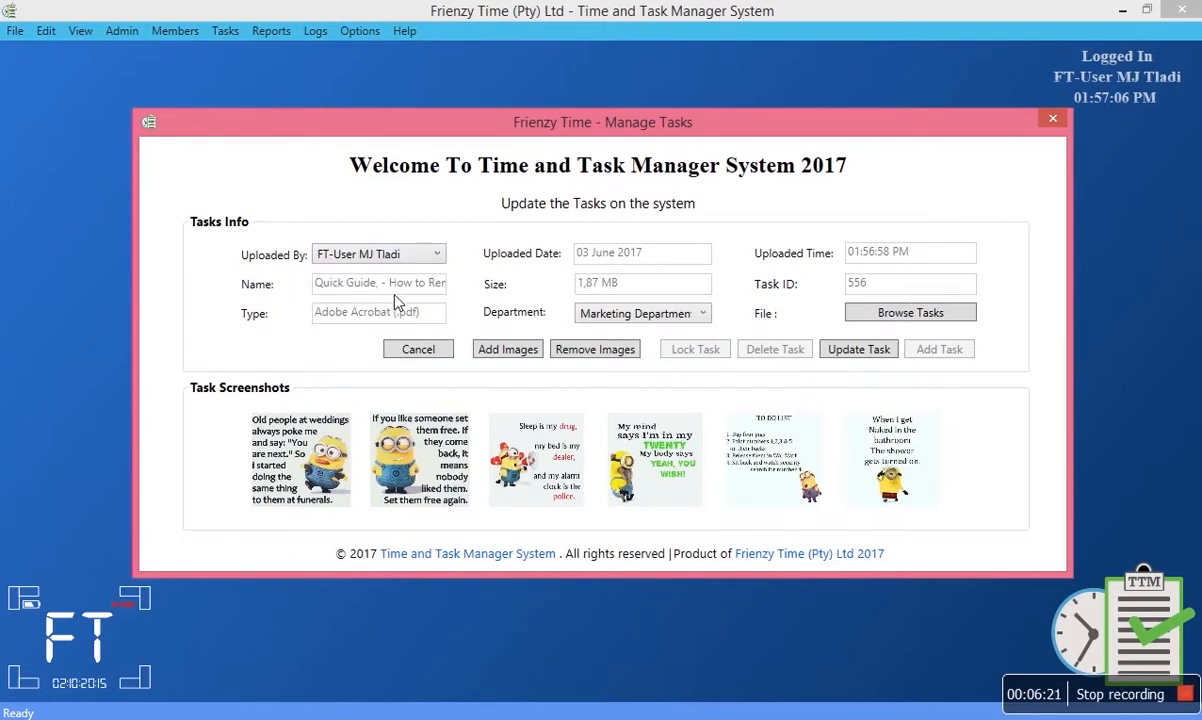
{"action": "left_click", "coordinate": [905, 315]}
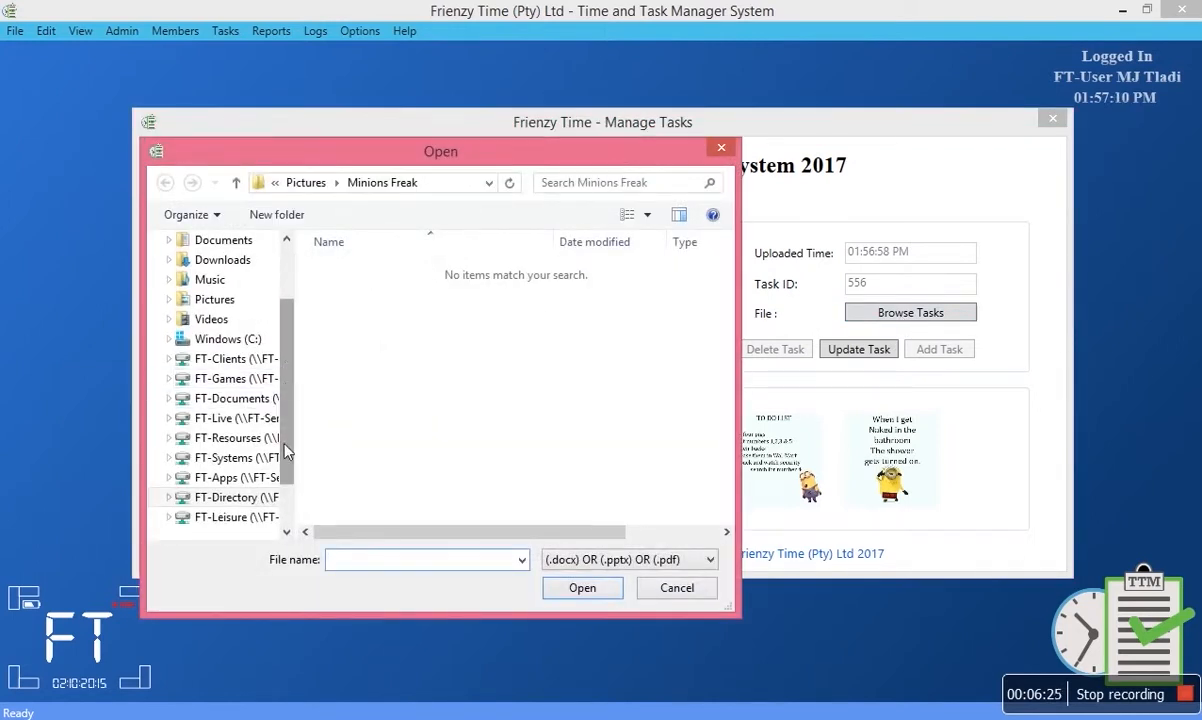
Look inside FT-Directory's Powerpoint folder, then move into the Documents folder.
{"action": "left_click", "coordinate": [244, 498]}
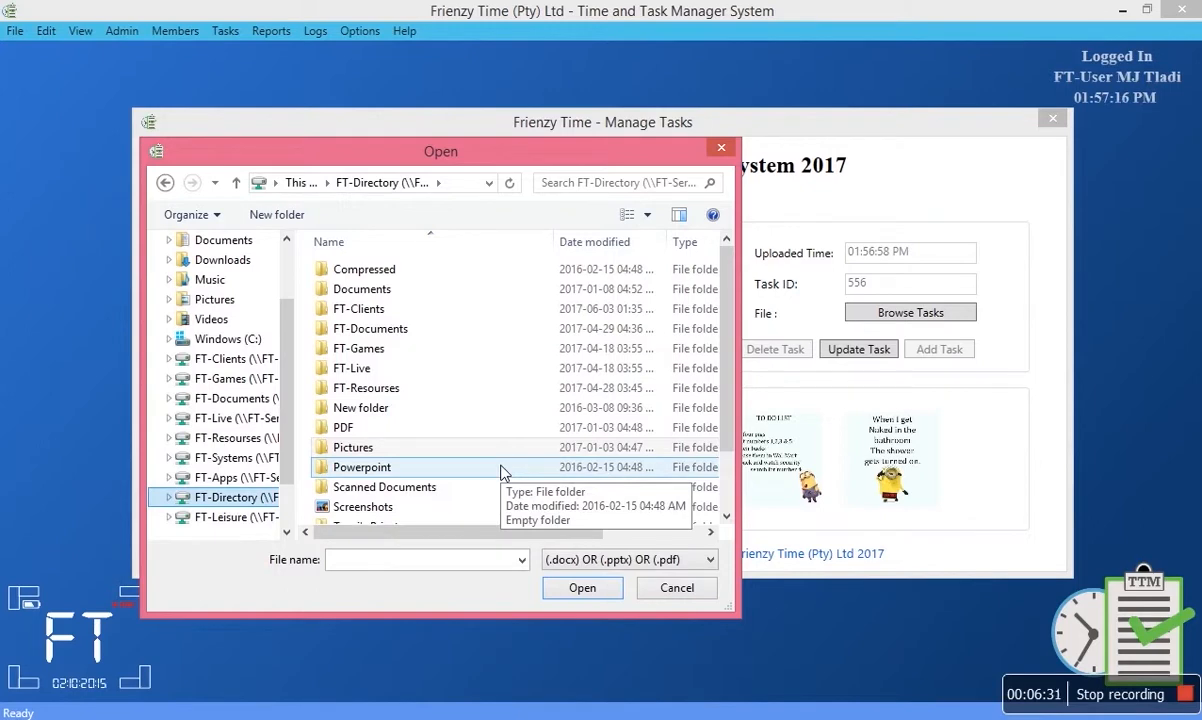
{"action": "double_click", "coordinate": [503, 472]}
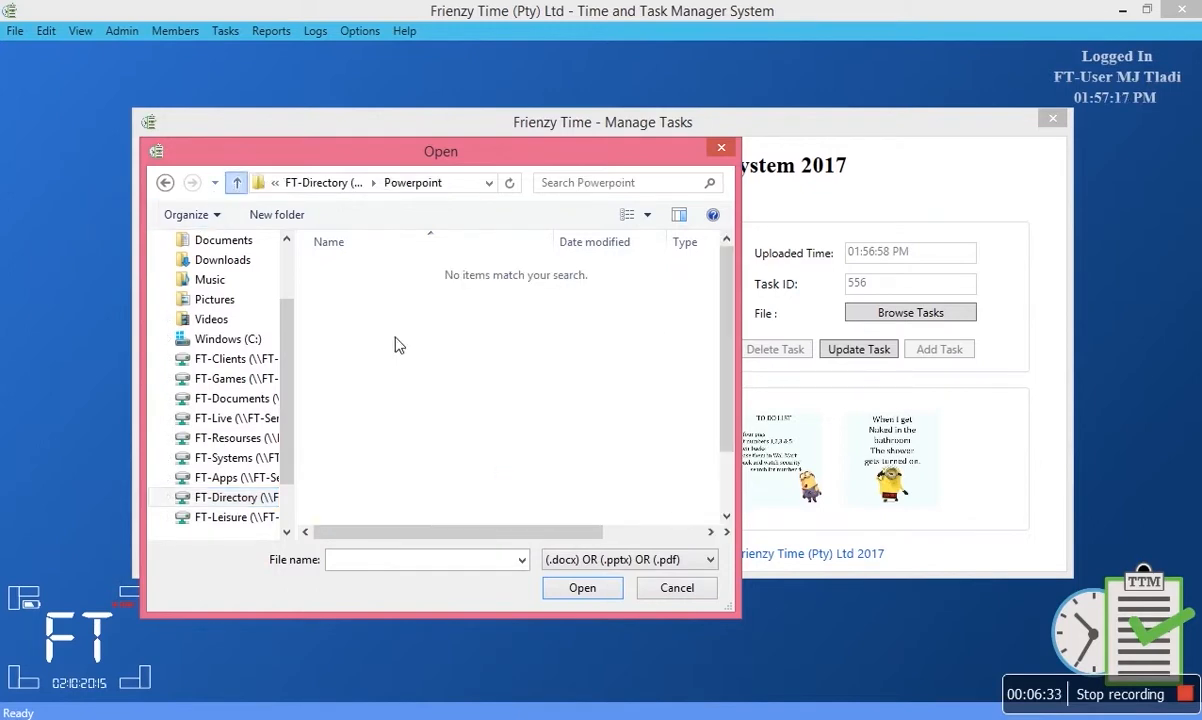
{"action": "key", "text": "BackSpace"}
{"action": "scroll", "coordinate": [445, 394], "scroll_direction": "up", "scroll_amount": 1}
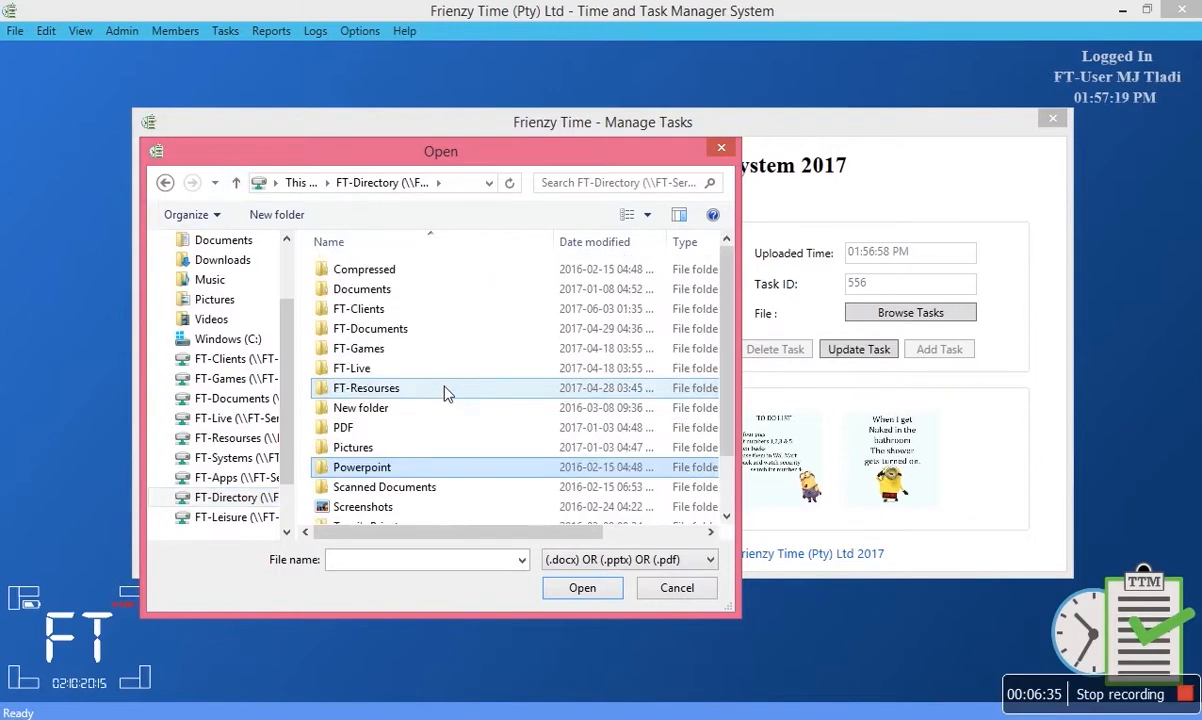
{"action": "double_click", "coordinate": [397, 295]}
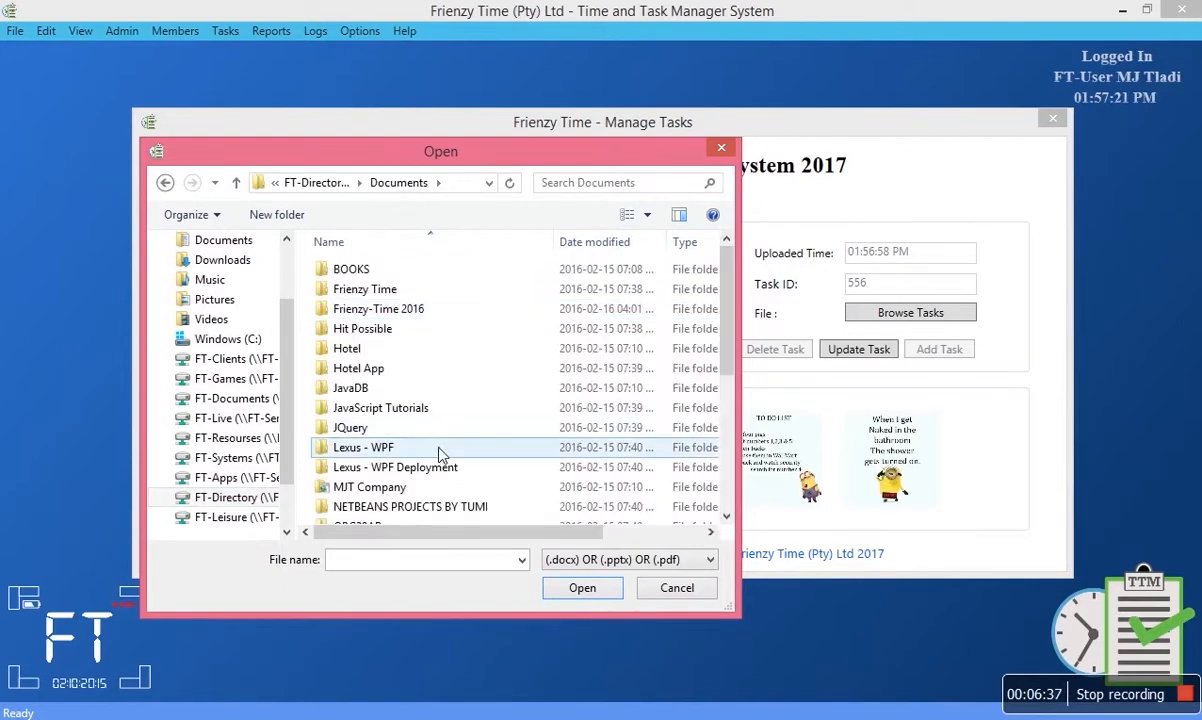
{"action": "scroll", "coordinate": [441, 452], "scroll_direction": "down", "scroll_amount": 4}
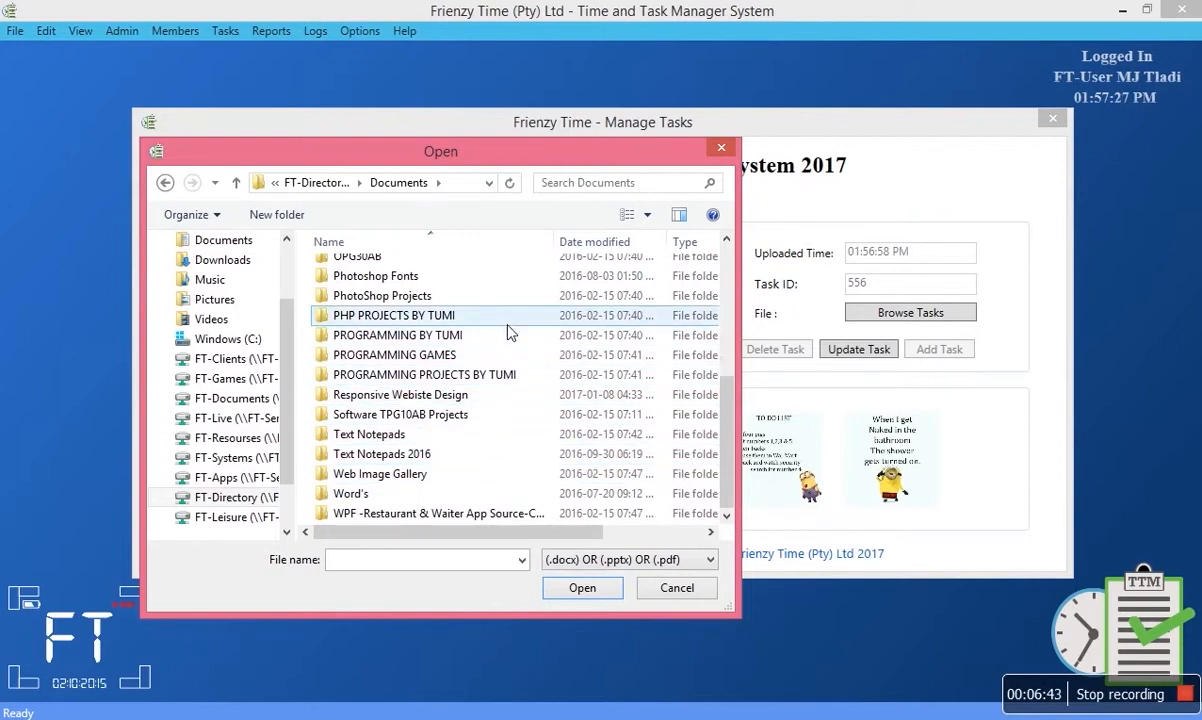
Browse Responsive Webiste Design and Example 3 B, back out, then show the Desktop folder.
{"action": "double_click", "coordinate": [497, 401]}
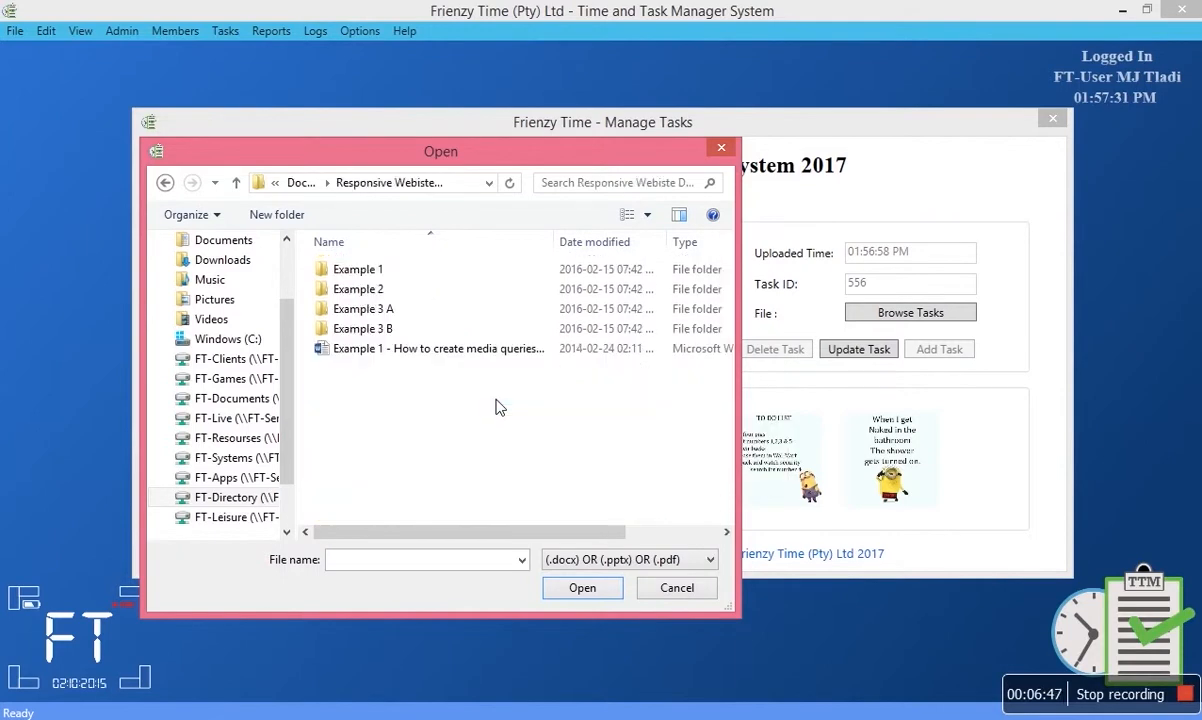
{"action": "double_click", "coordinate": [372, 332]}
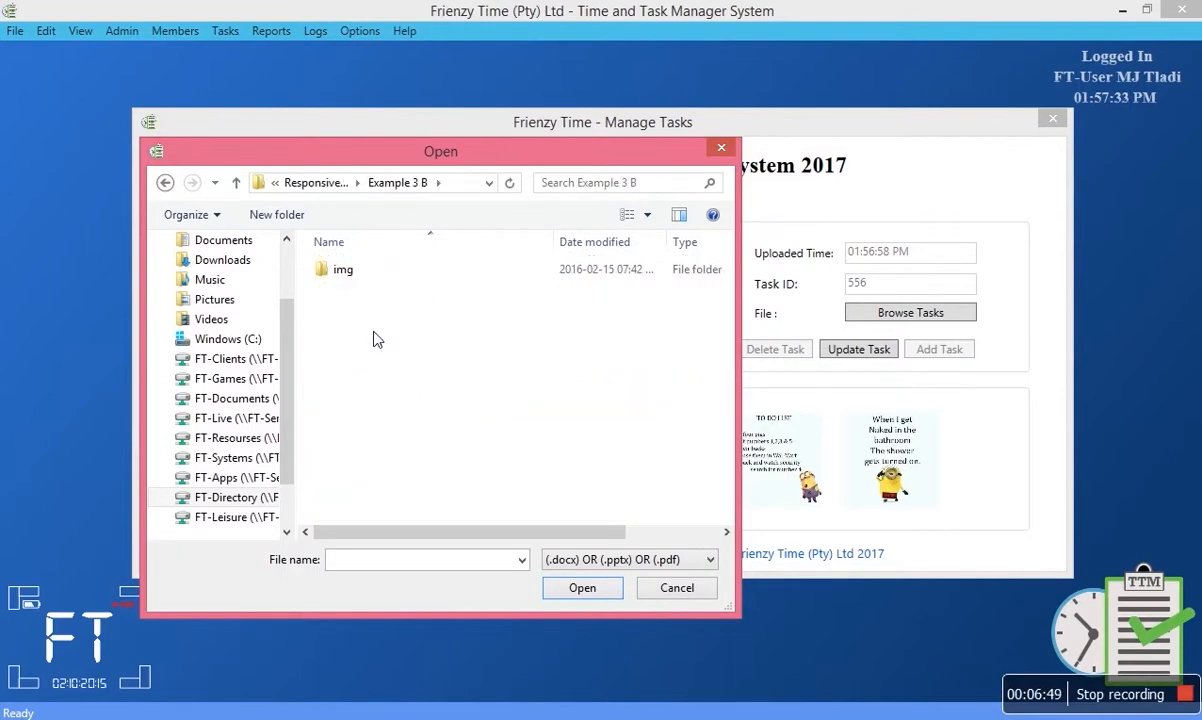
{"action": "left_click", "coordinate": [166, 183]}
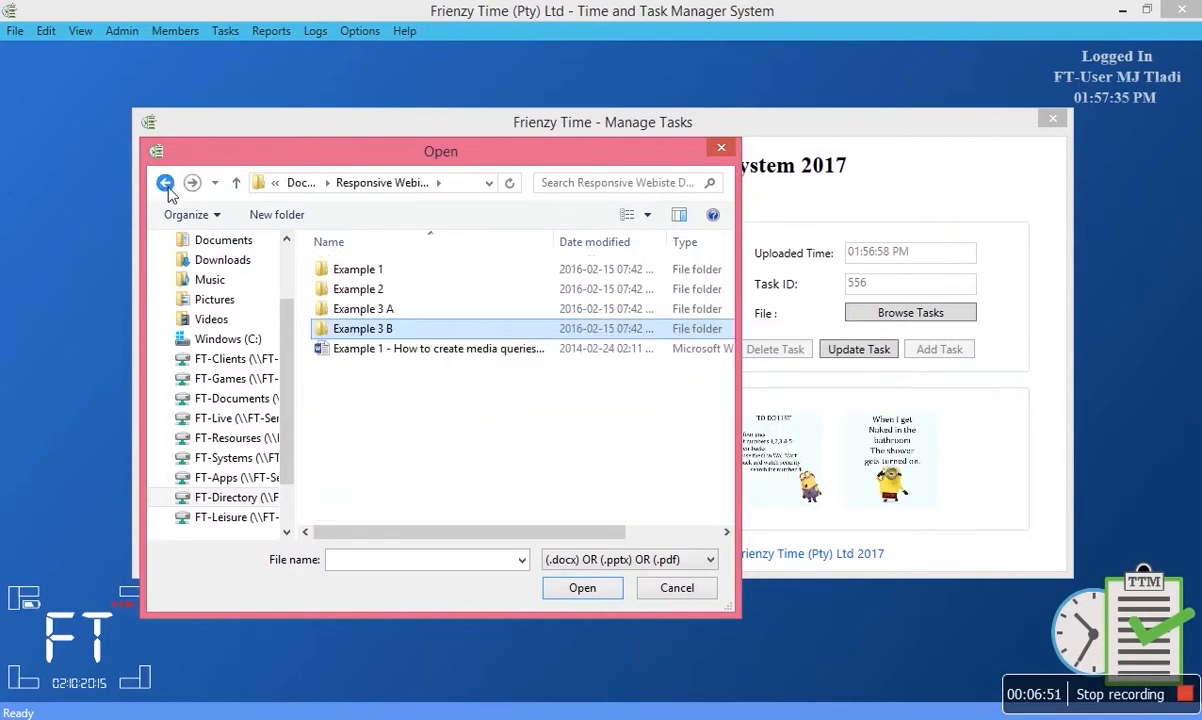
{"action": "left_click", "coordinate": [166, 183]}
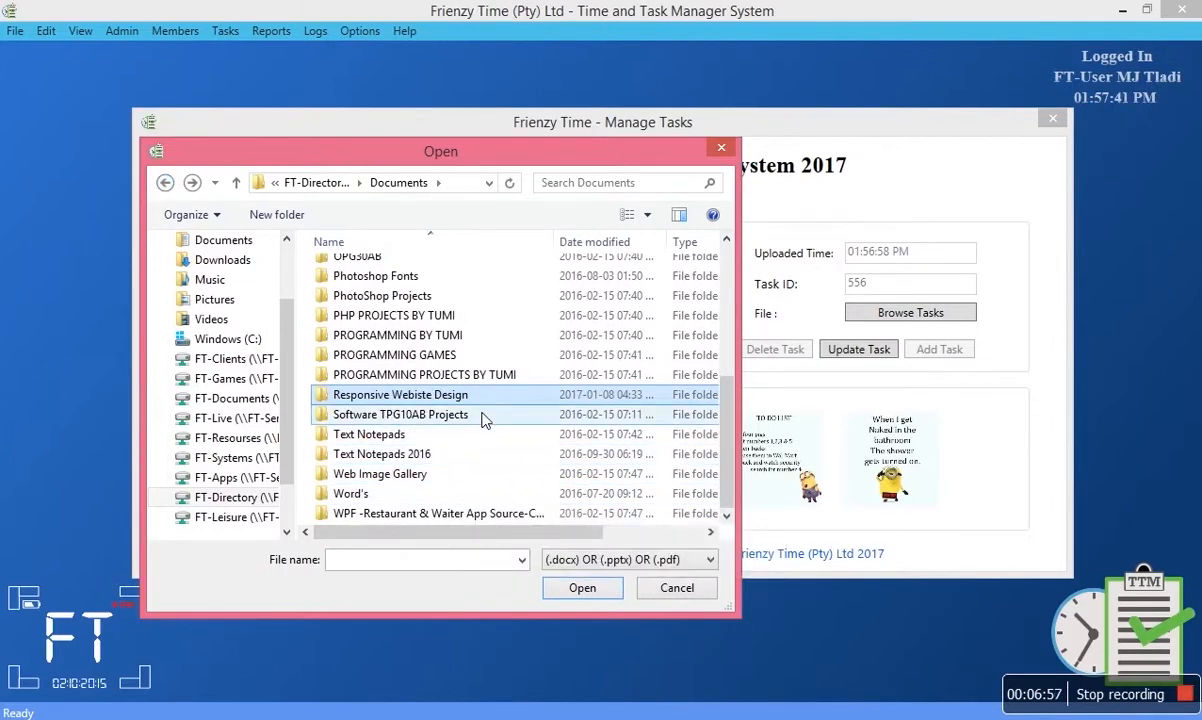
{"action": "scroll", "coordinate": [491, 397], "scroll_direction": "up", "scroll_amount": 2}
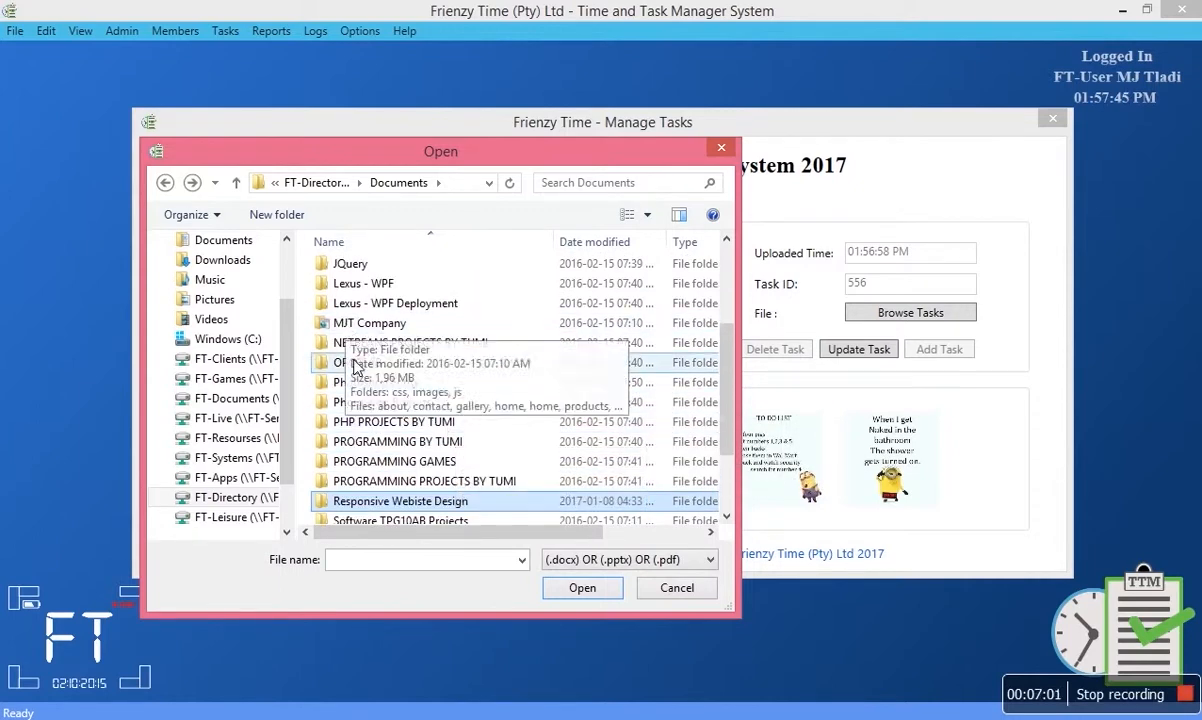
{"action": "scroll", "coordinate": [228, 300], "scroll_direction": "up", "scroll_amount": 3}
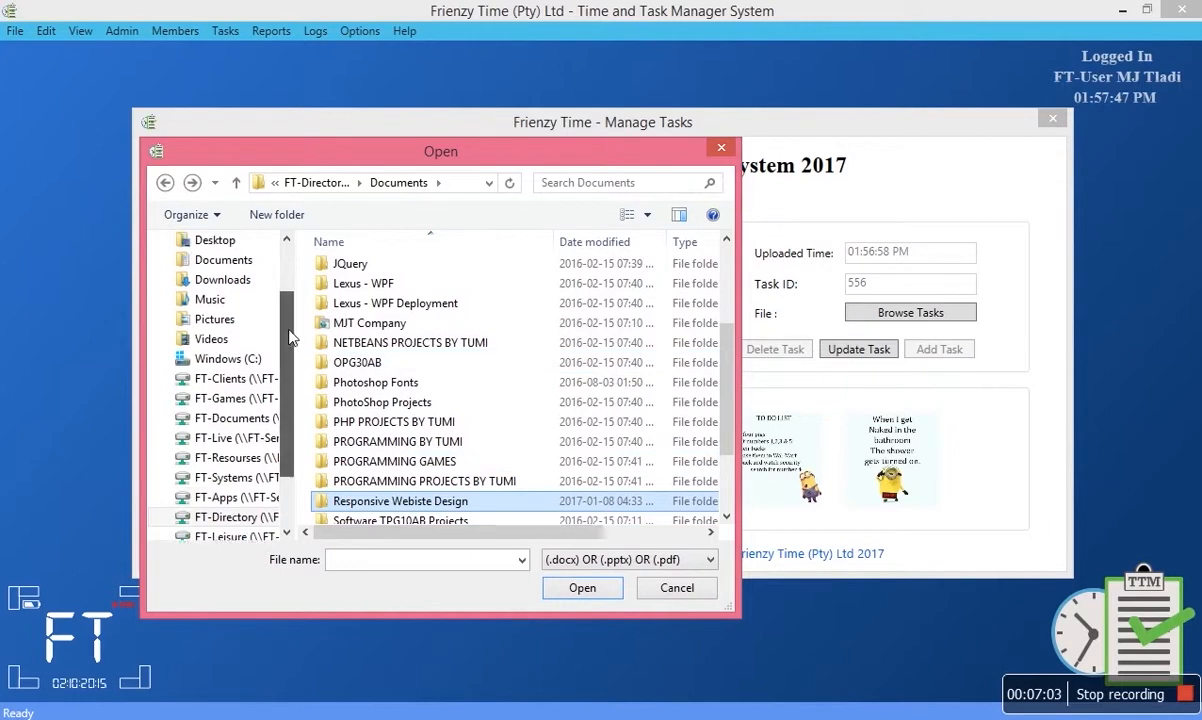
{"action": "left_click", "coordinate": [210, 307]}
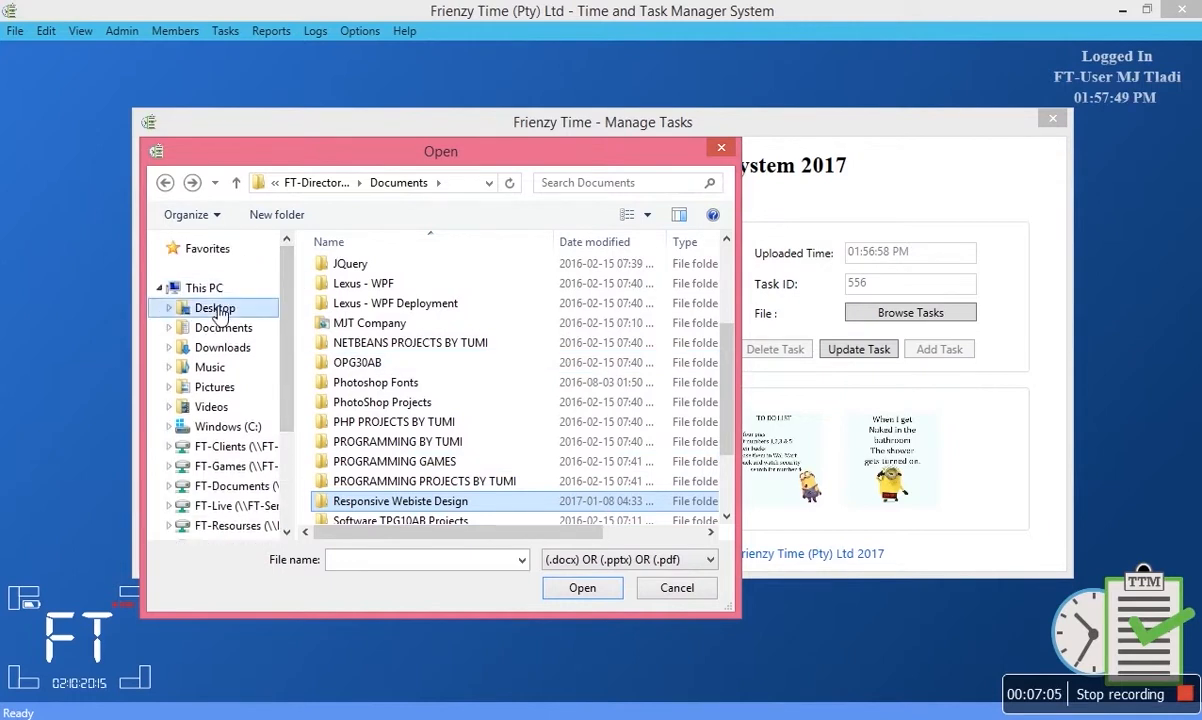
Create an empty PowerPoint file named Test Doc on the Desktop and load it as the task file.
{"action": "left_click", "coordinate": [273, 216]}
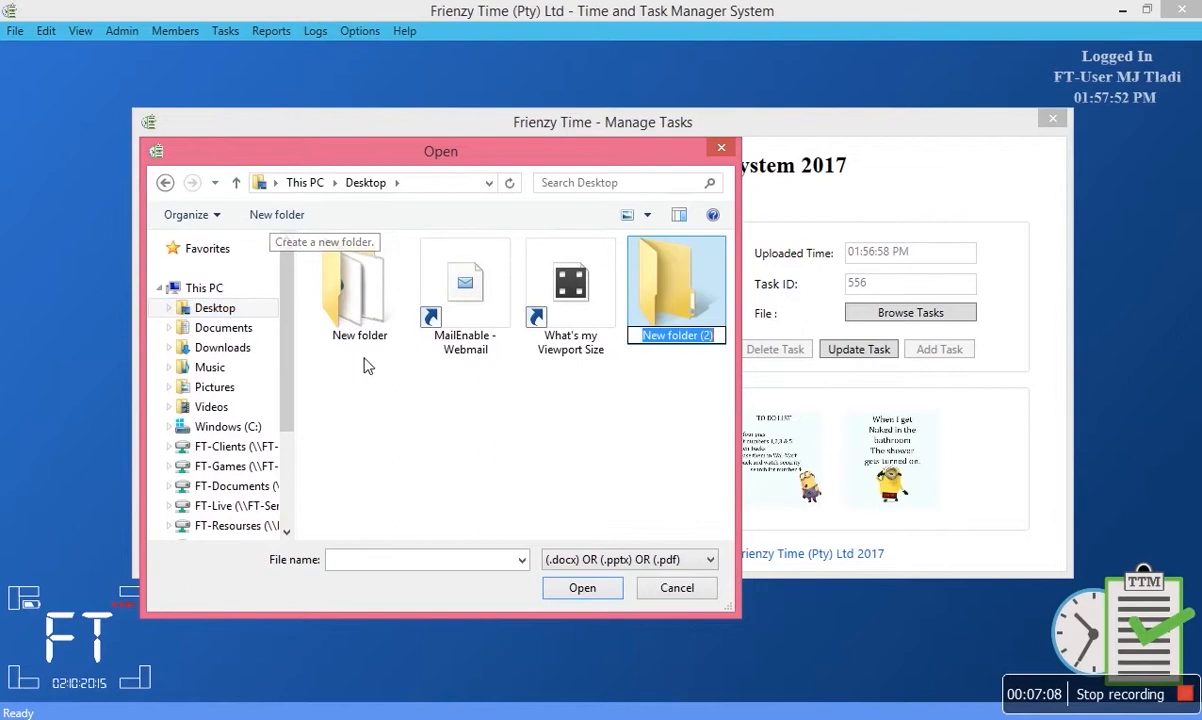
{"action": "right_click", "coordinate": [386, 417]}
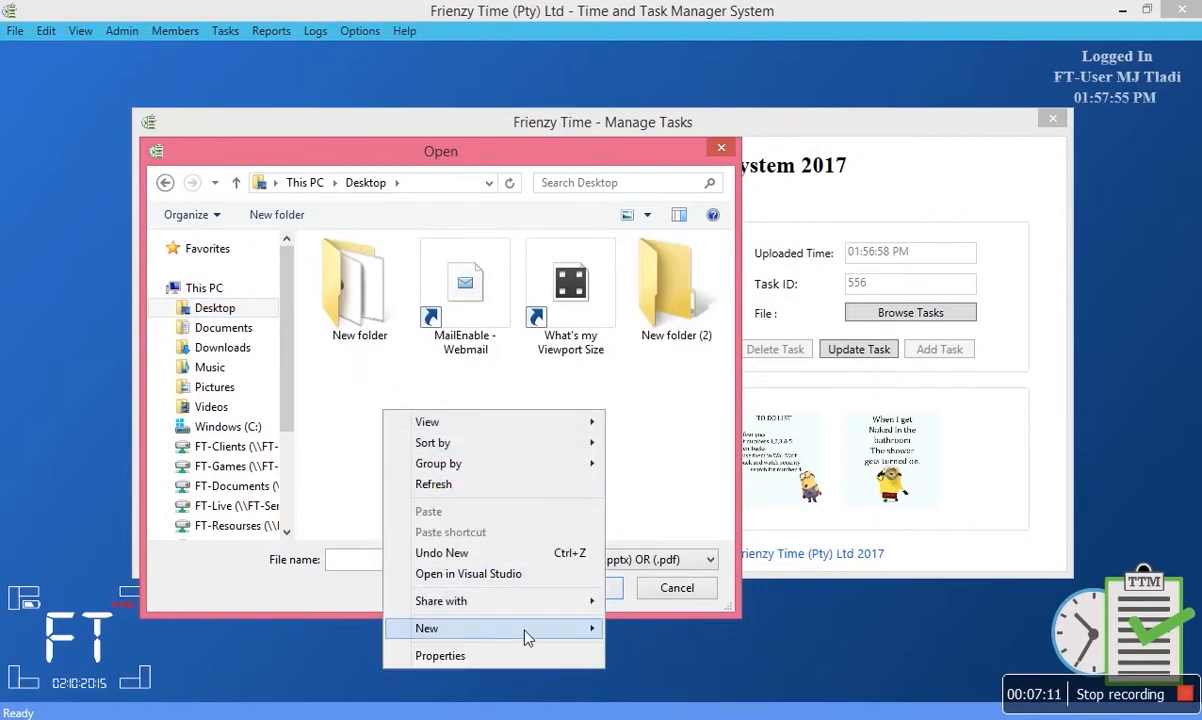
{"action": "mouse_move", "coordinate": [537, 640]}
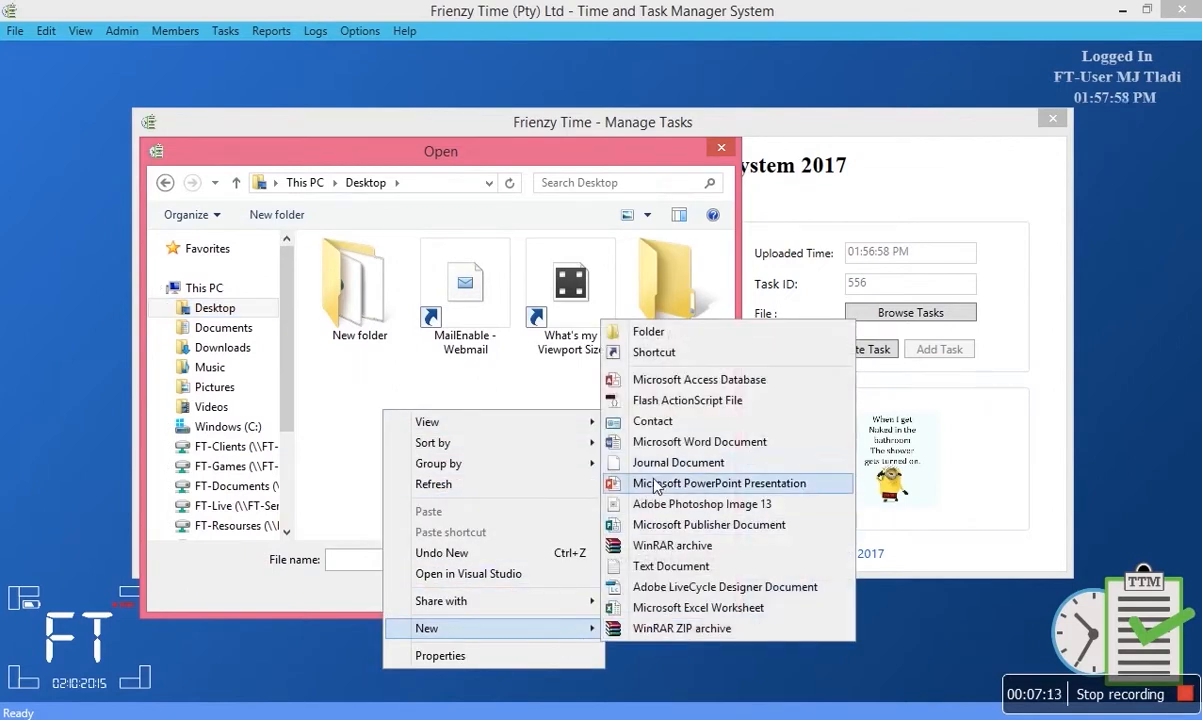
{"action": "left_click", "coordinate": [655, 484]}
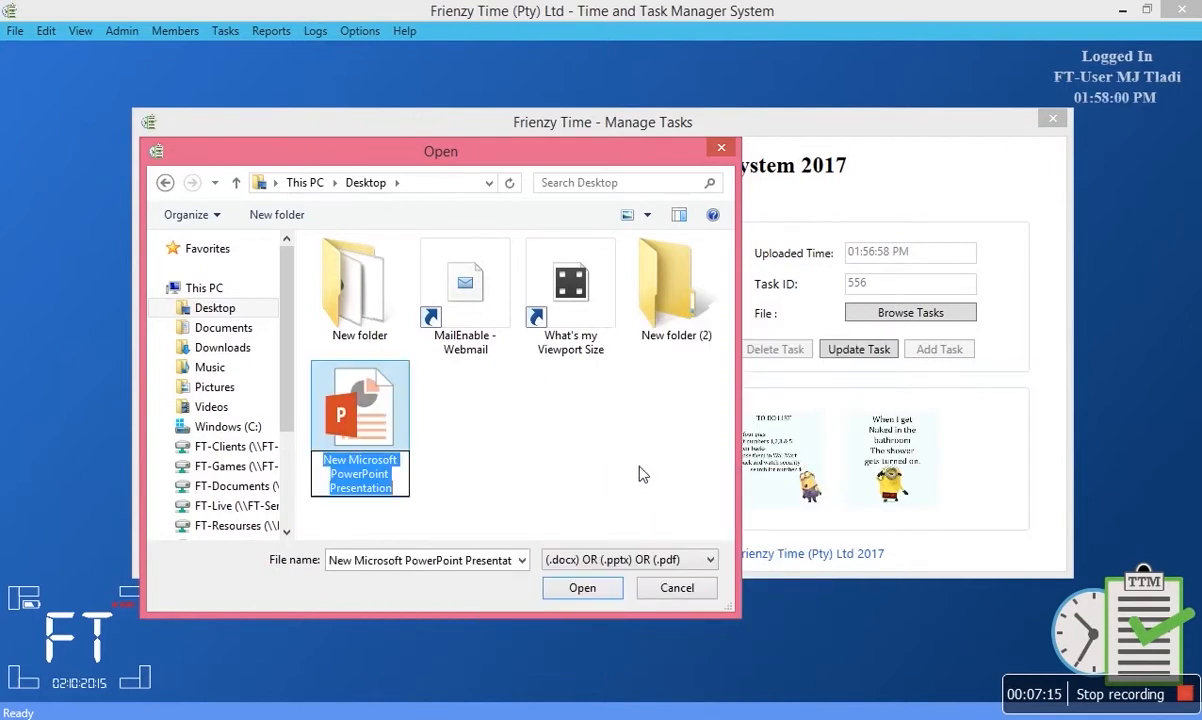
{"action": "type", "text": "Test Doc"}
{"action": "key", "text": "Return"}
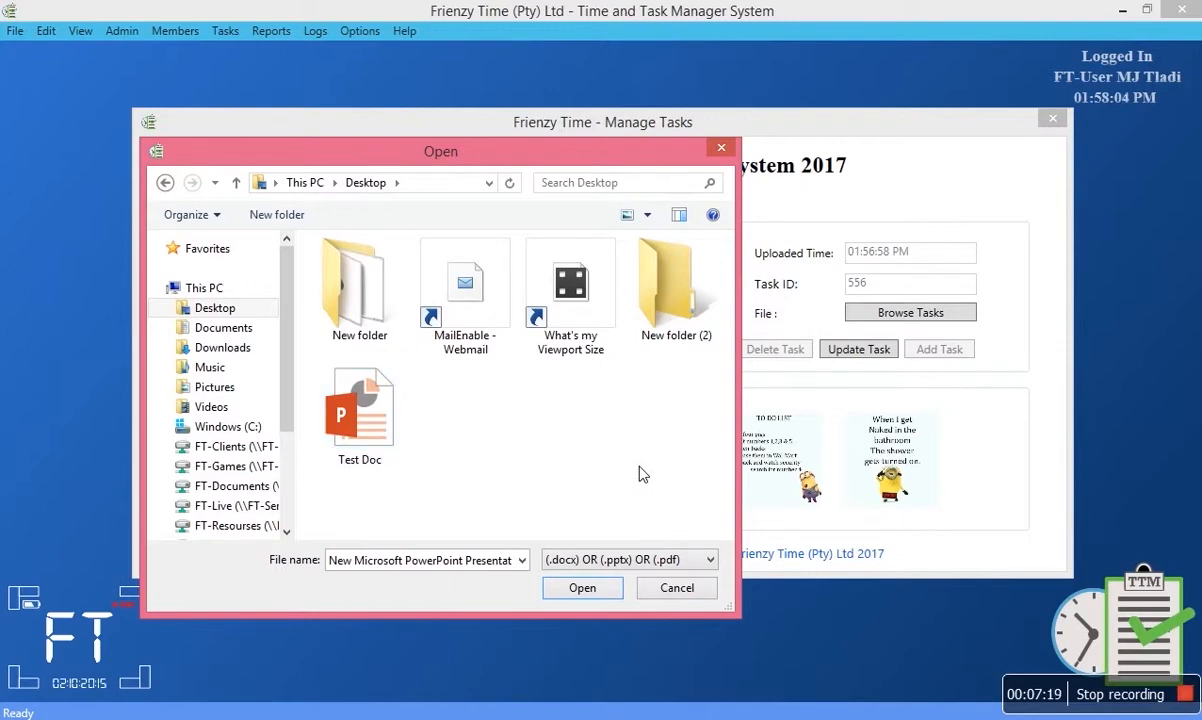
{"action": "left_click", "coordinate": [378, 428]}
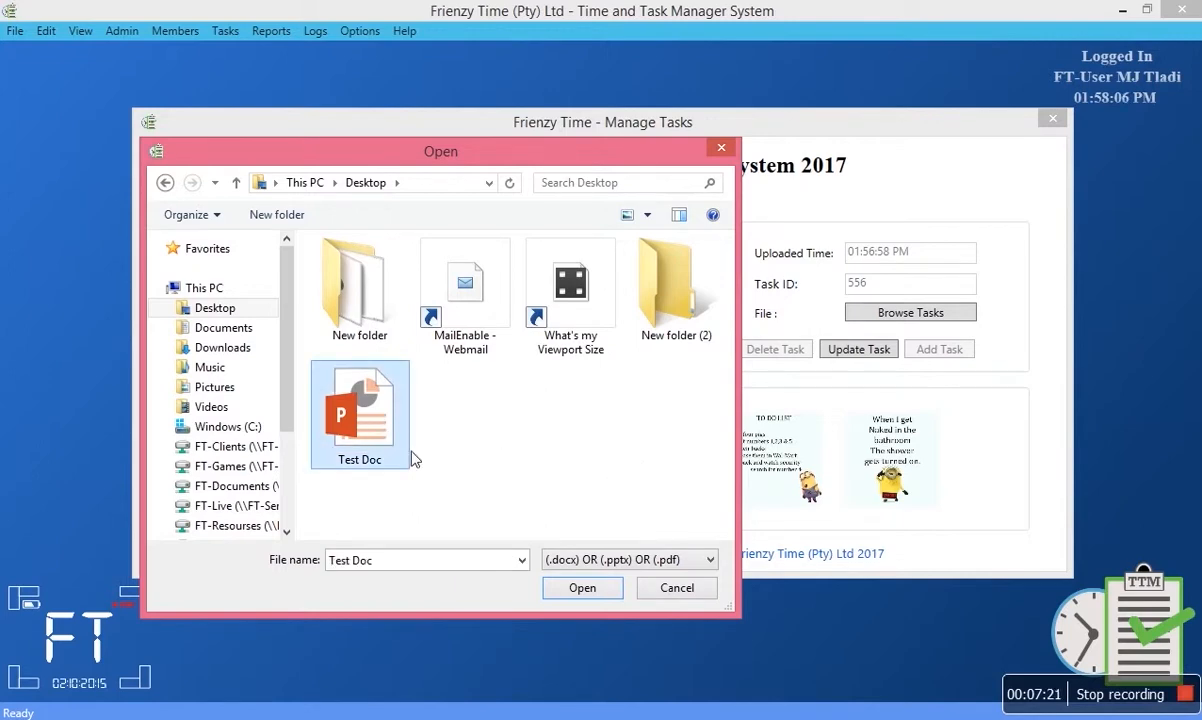
{"action": "left_click", "coordinate": [582, 590]}
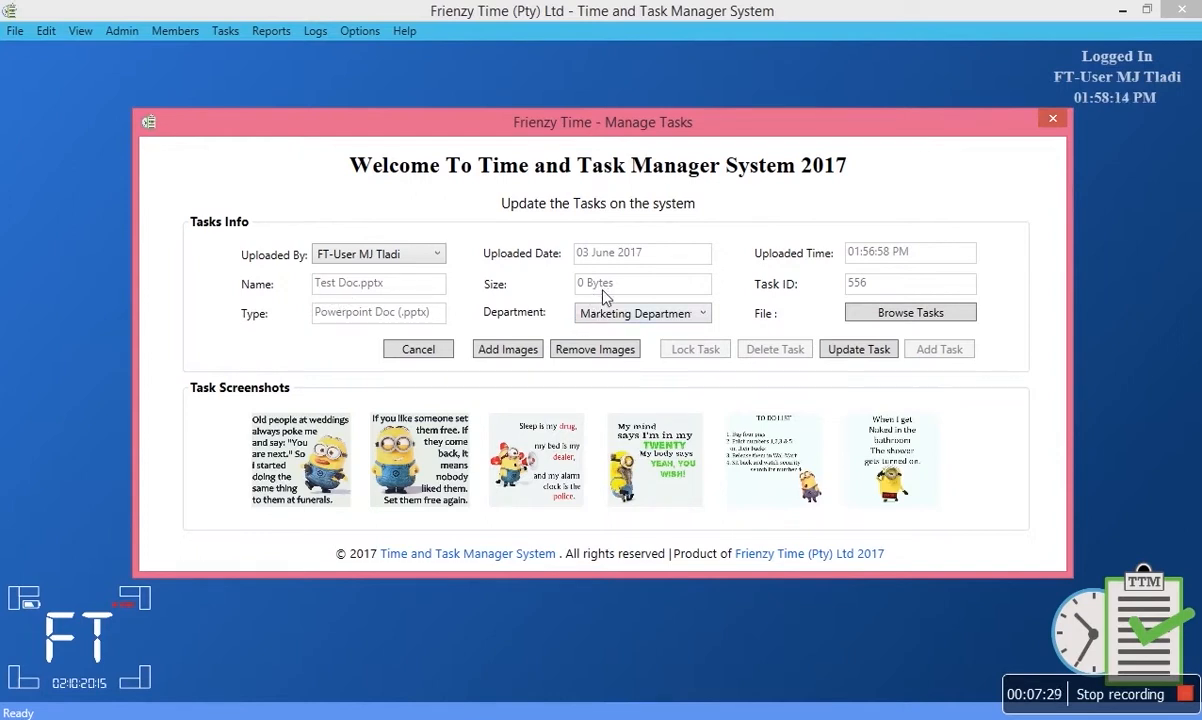
Set the department to Software Developers and remove all six screenshots.
{"action": "left_click", "coordinate": [634, 315]}
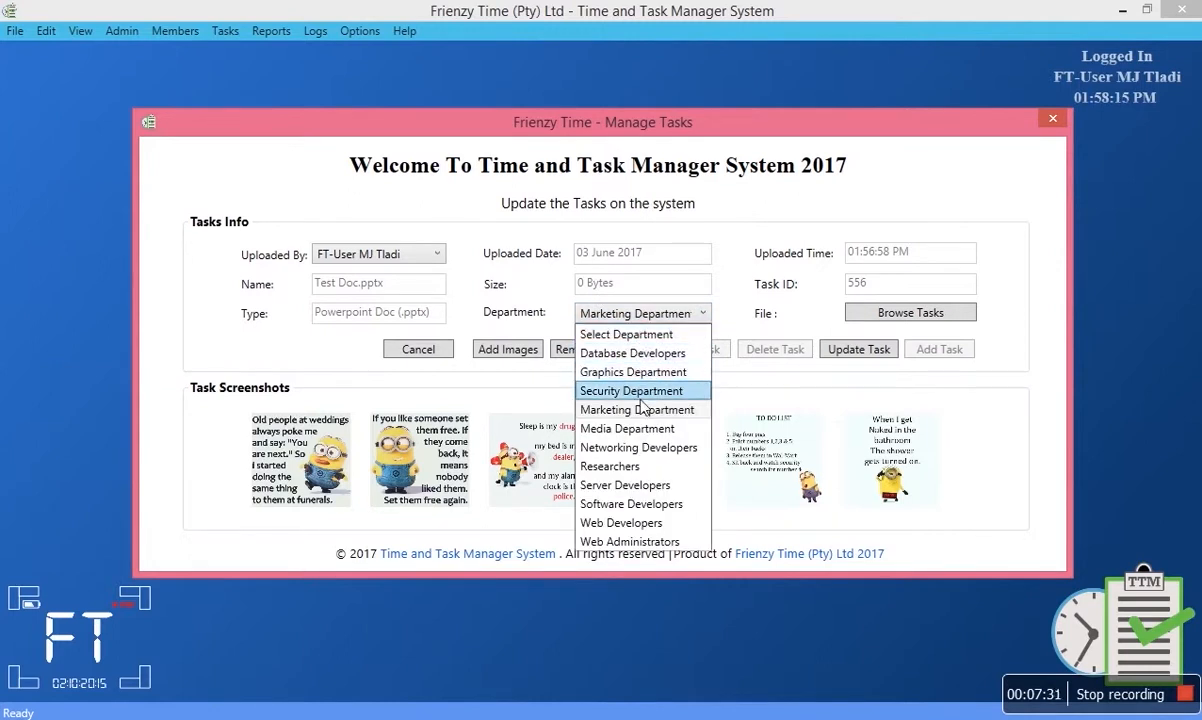
{"action": "left_click", "coordinate": [640, 504]}
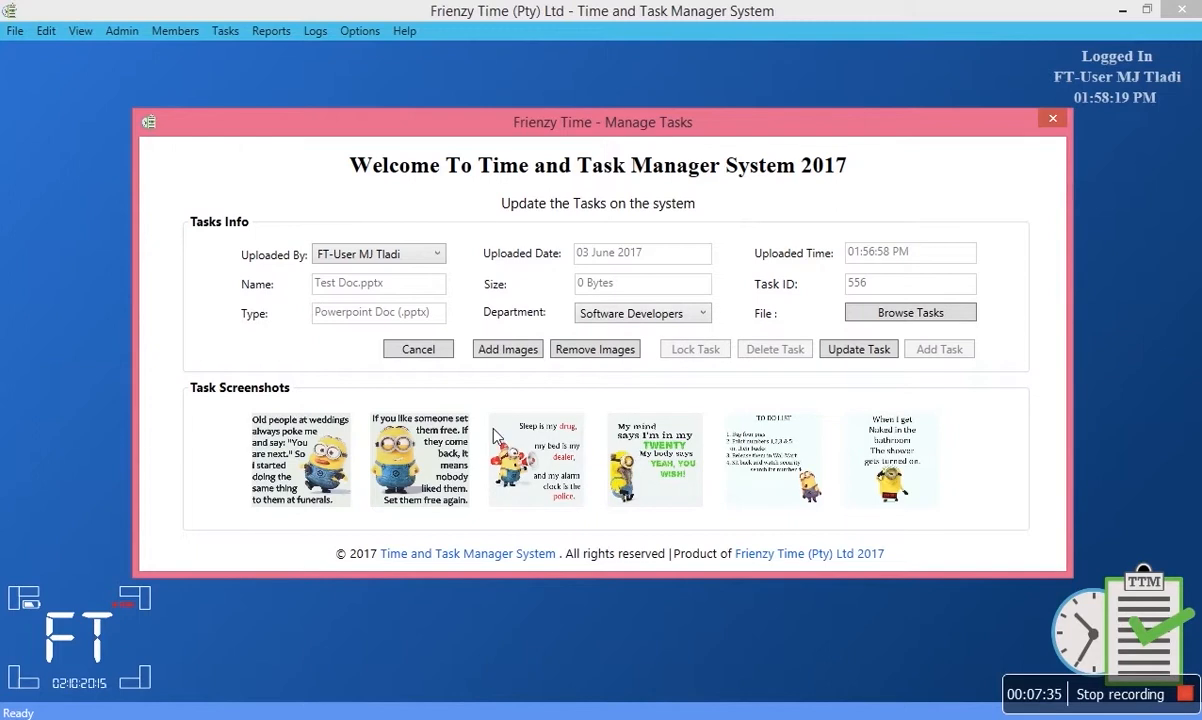
{"action": "left_click", "coordinate": [596, 356]}
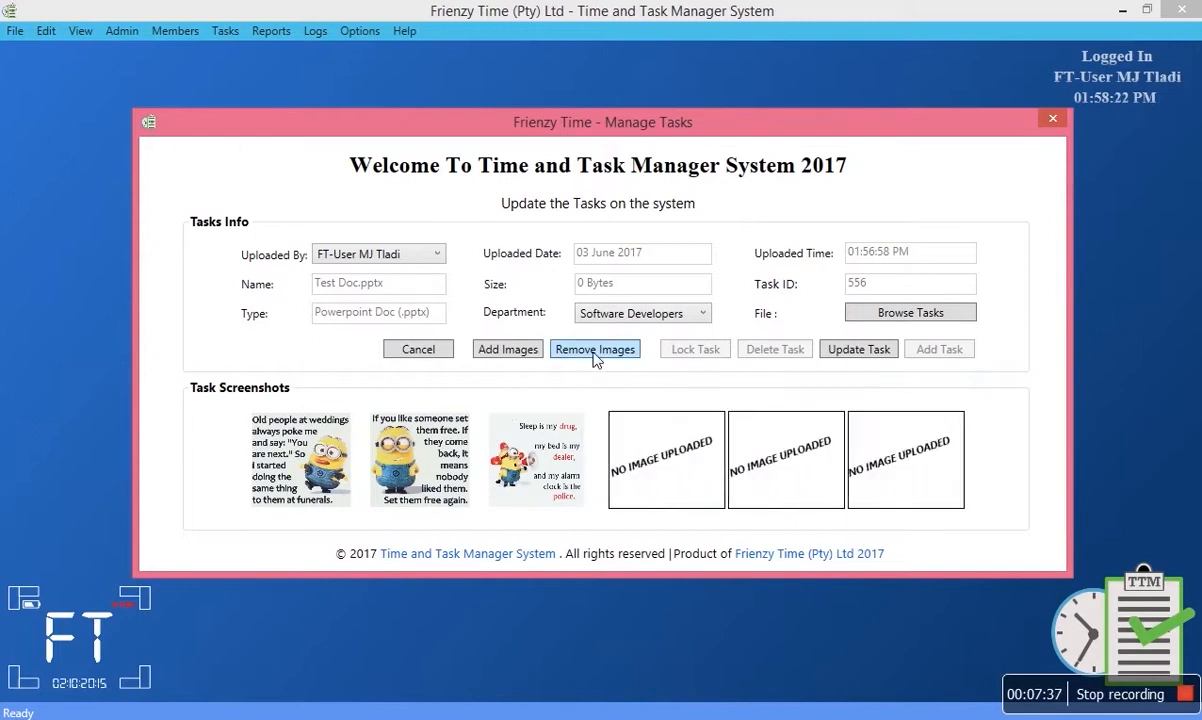
Start Add Images and browse to FT-Directory > Pictures > Spa, showing JPEG images 1 to 10.
{"action": "left_click", "coordinate": [520, 350]}
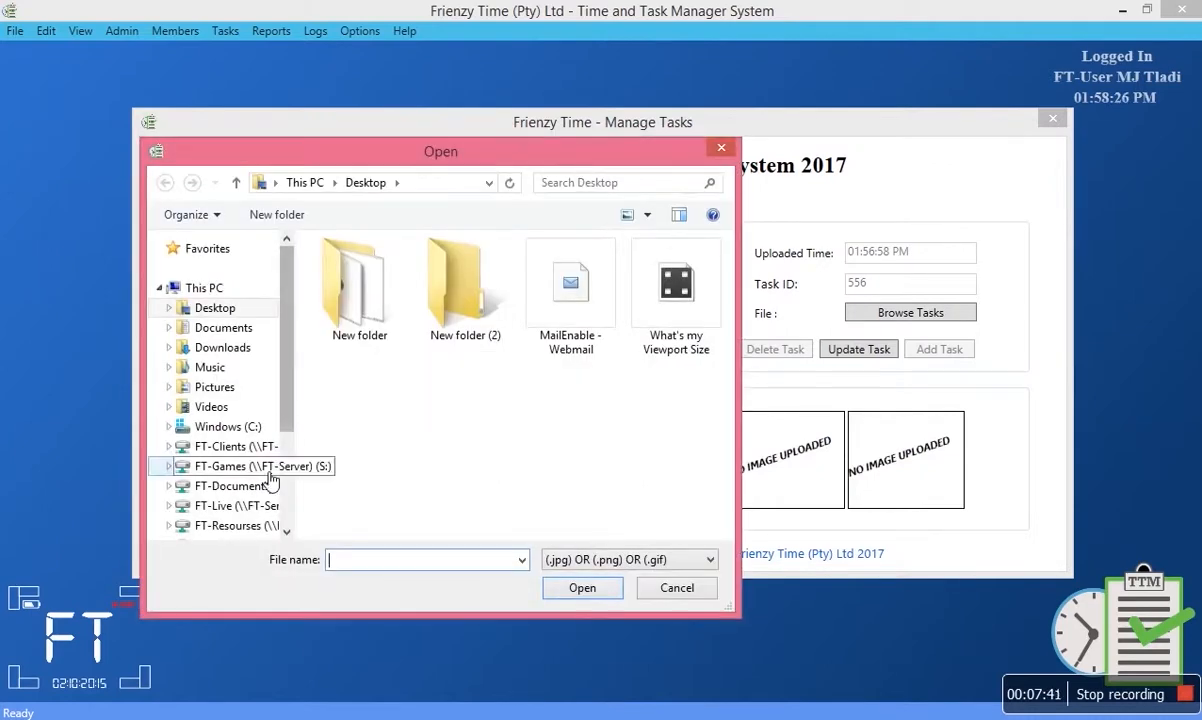
{"action": "scroll", "coordinate": [225, 470], "scroll_direction": "down", "scroll_amount": 2}
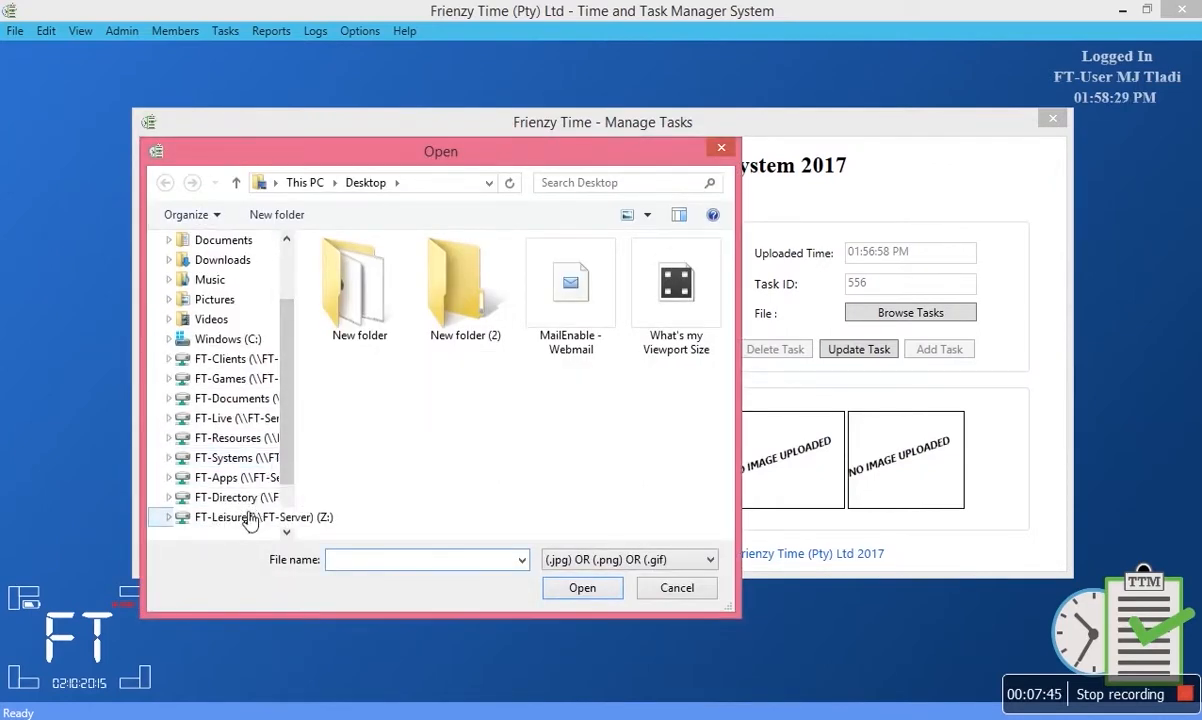
{"action": "scroll", "coordinate": [287, 472], "scroll_direction": "down", "scroll_amount": 1}
{"action": "left_click", "coordinate": [255, 479]}
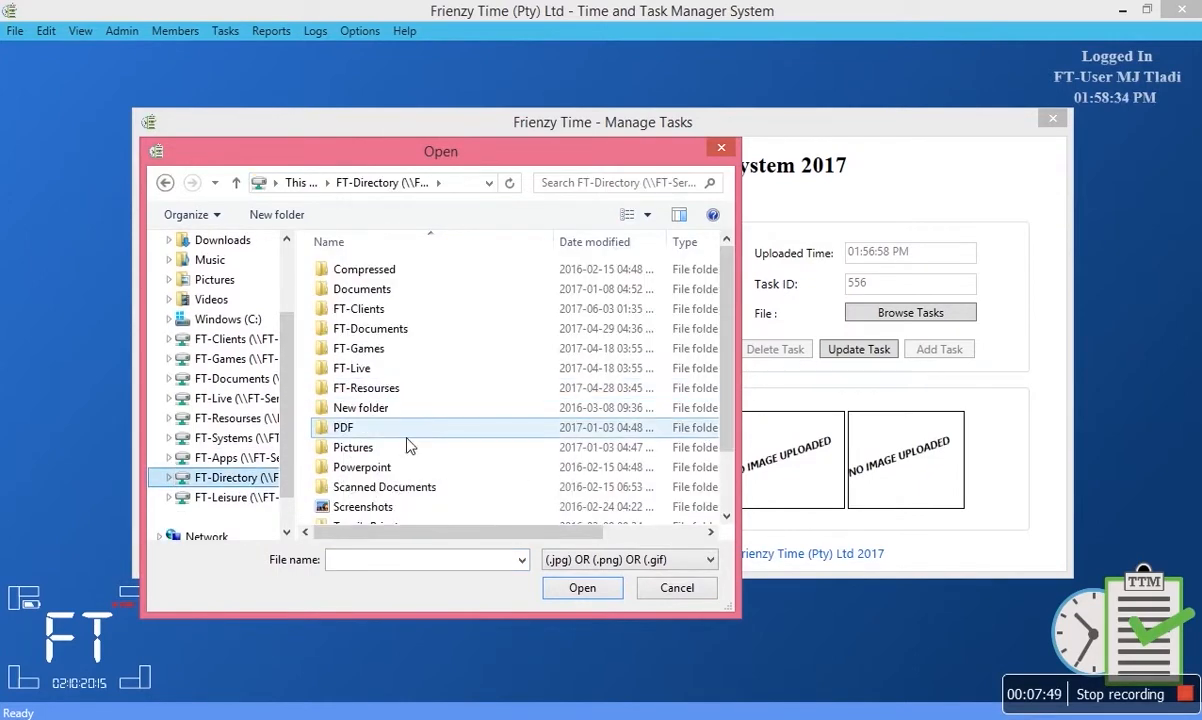
{"action": "double_click", "coordinate": [405, 449]}
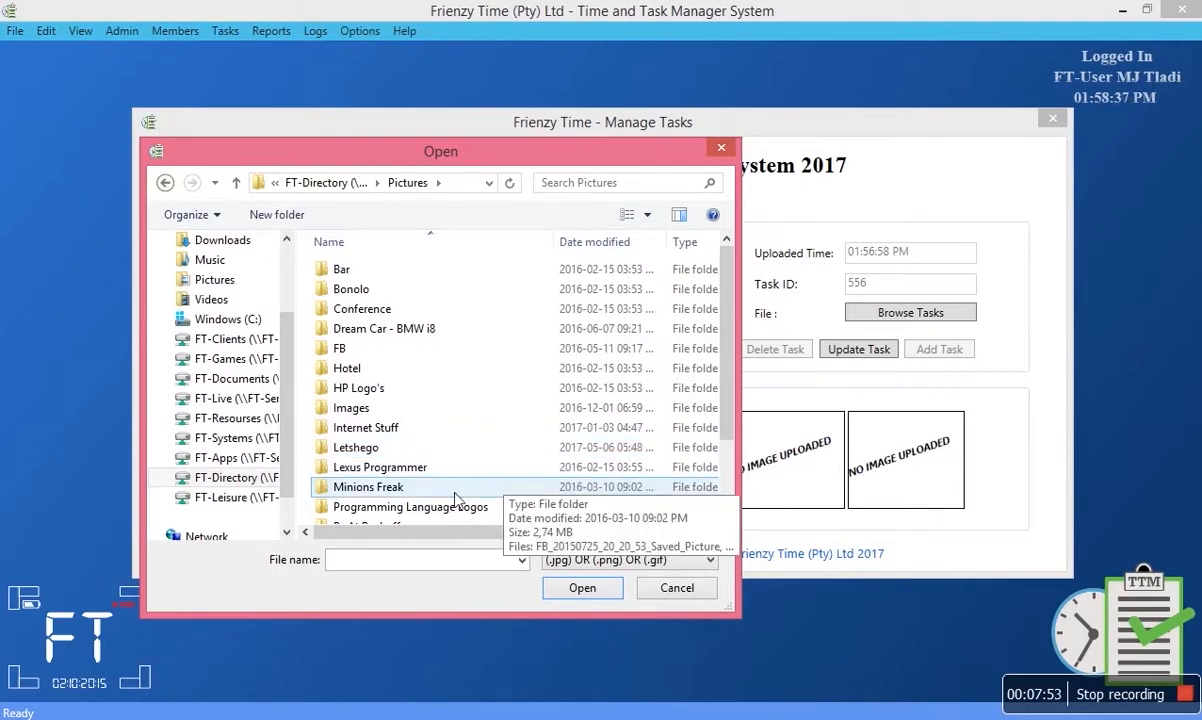
{"action": "scroll", "coordinate": [455, 497], "scroll_direction": "down", "scroll_amount": 2}
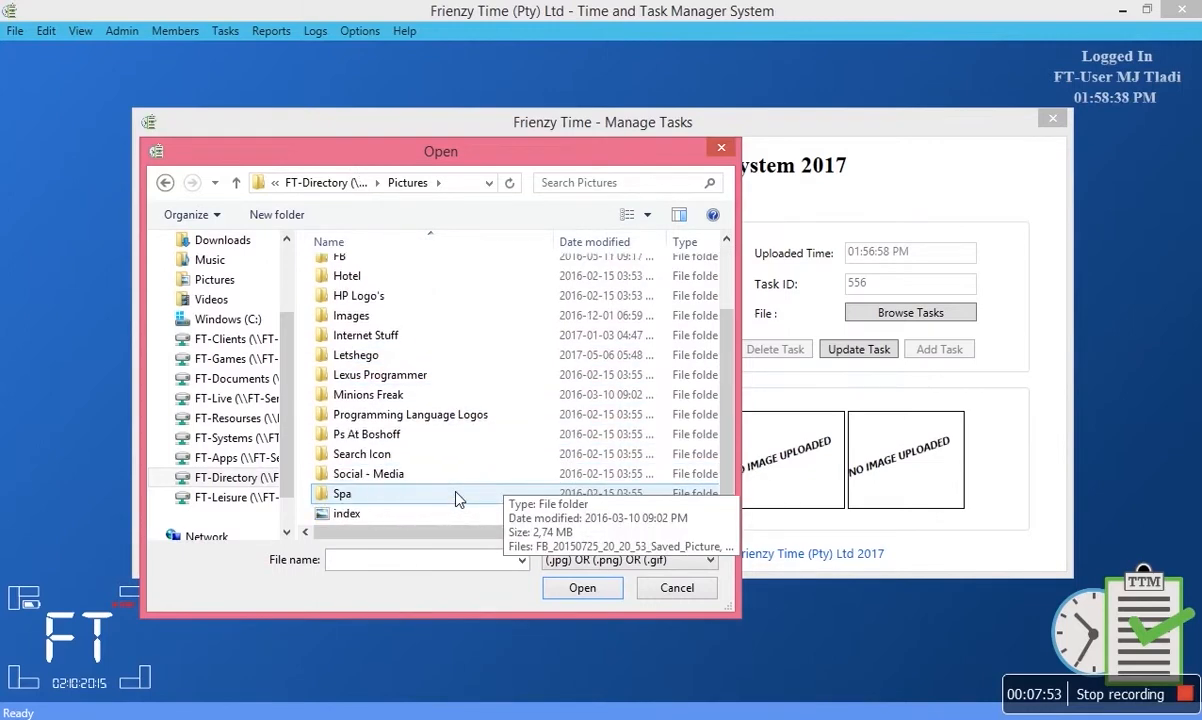
{"action": "double_click", "coordinate": [342, 494]}
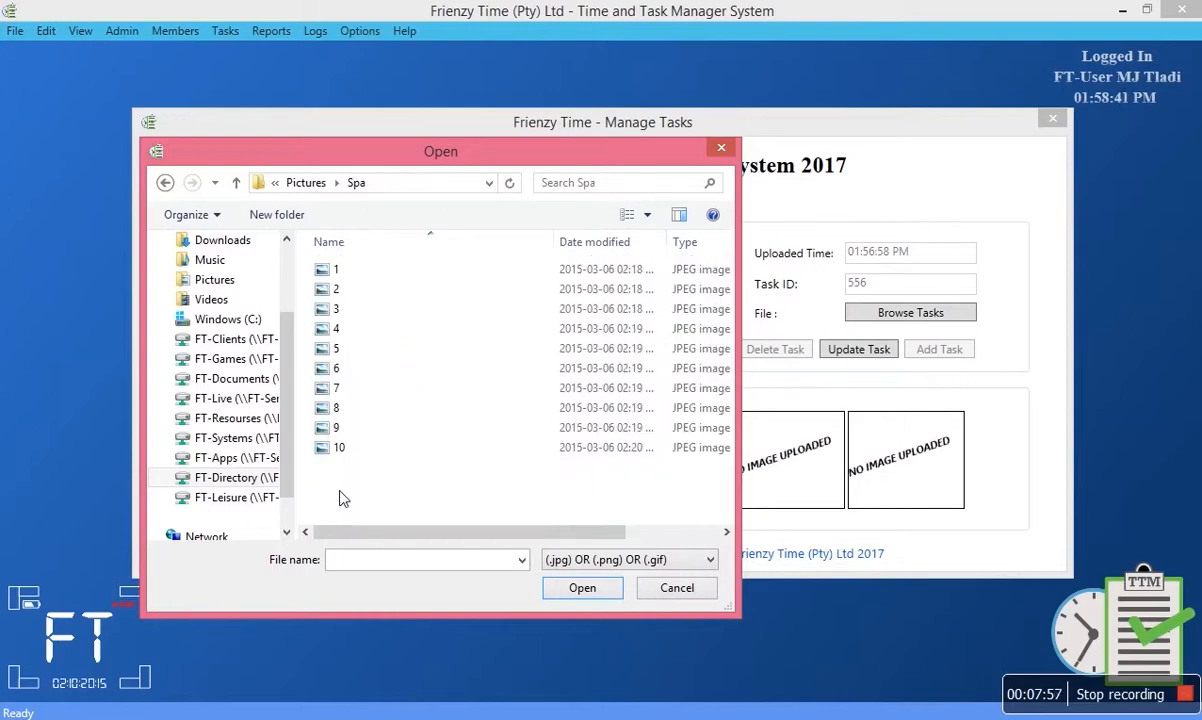
Add Spa images 1, 2 and 3 as the first three task screenshots.
{"action": "left_click", "coordinate": [341, 275]}
{"action": "double_click", "coordinate": [340, 275]}
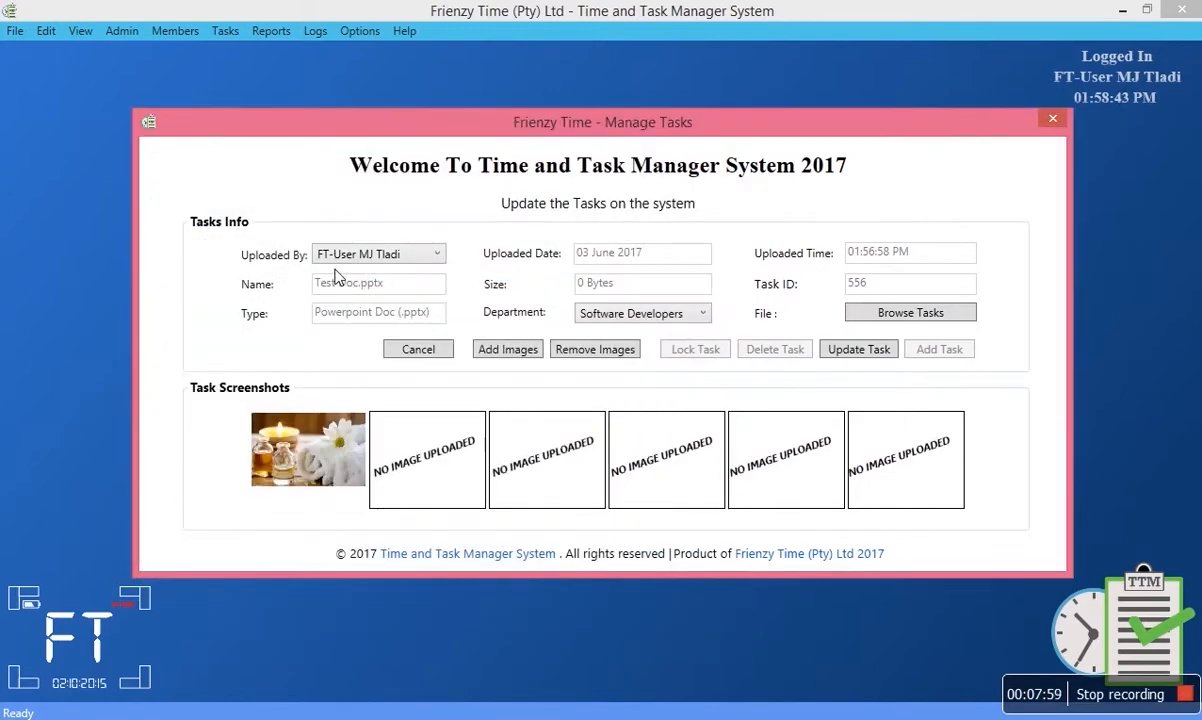
{"action": "left_click", "coordinate": [498, 349]}
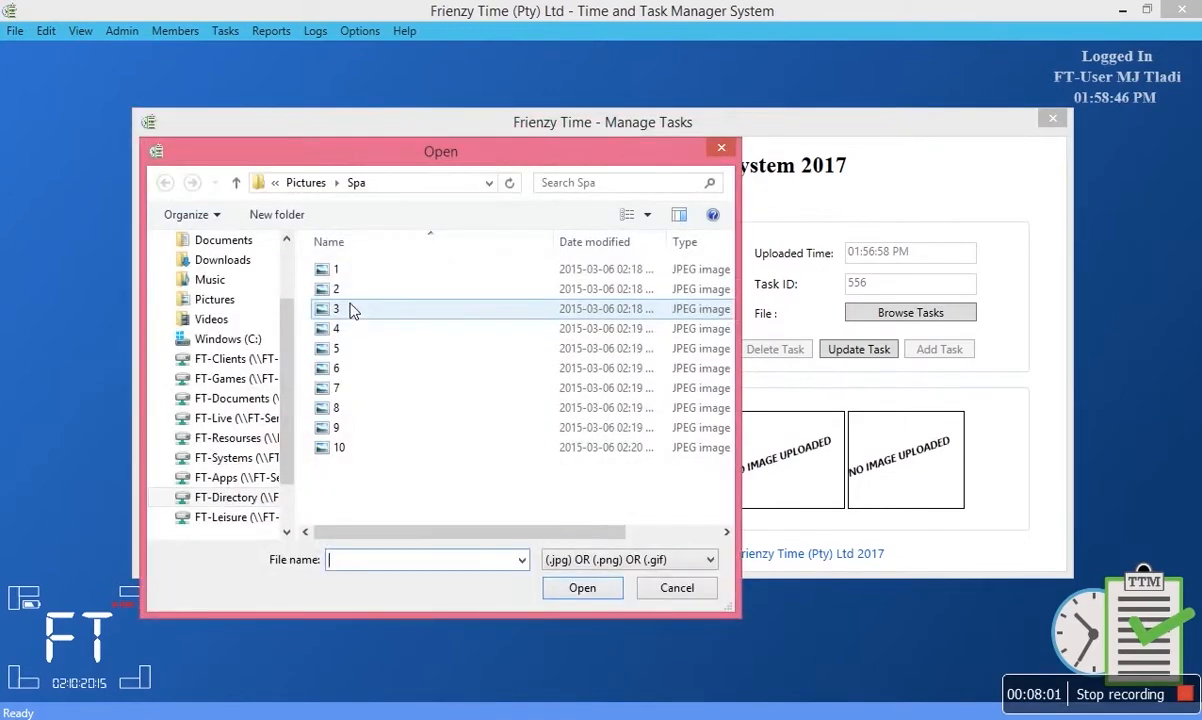
{"action": "double_click", "coordinate": [349, 292]}
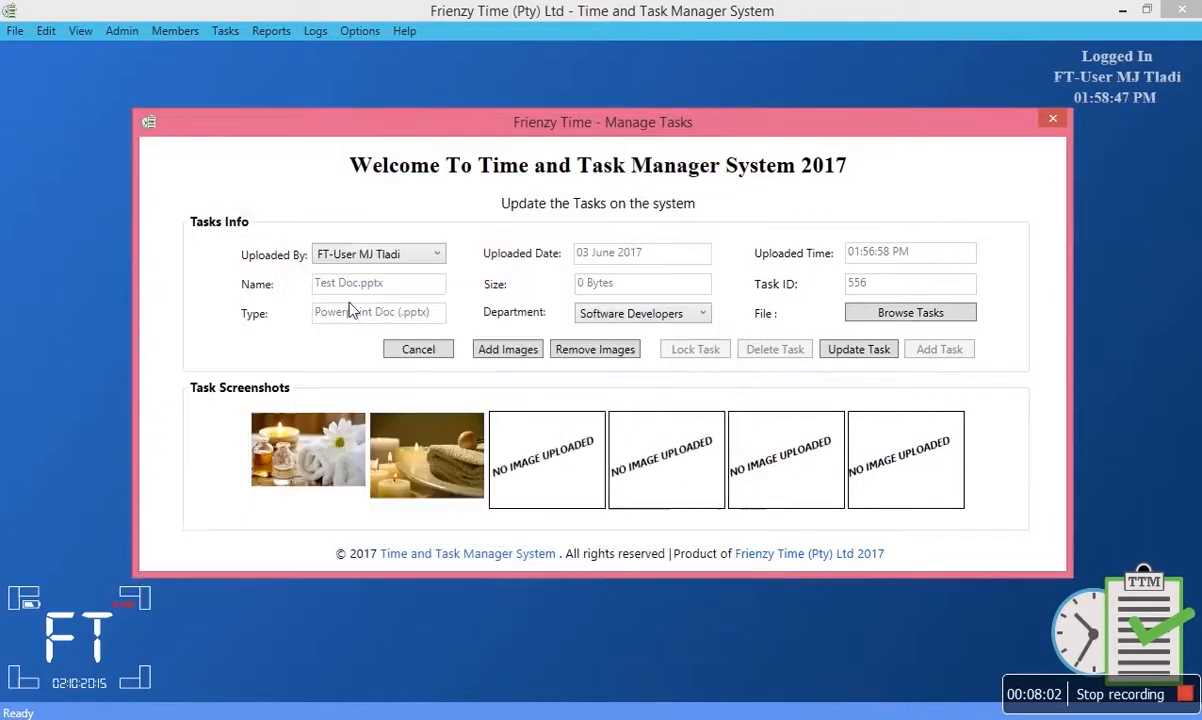
{"action": "left_click", "coordinate": [478, 351]}
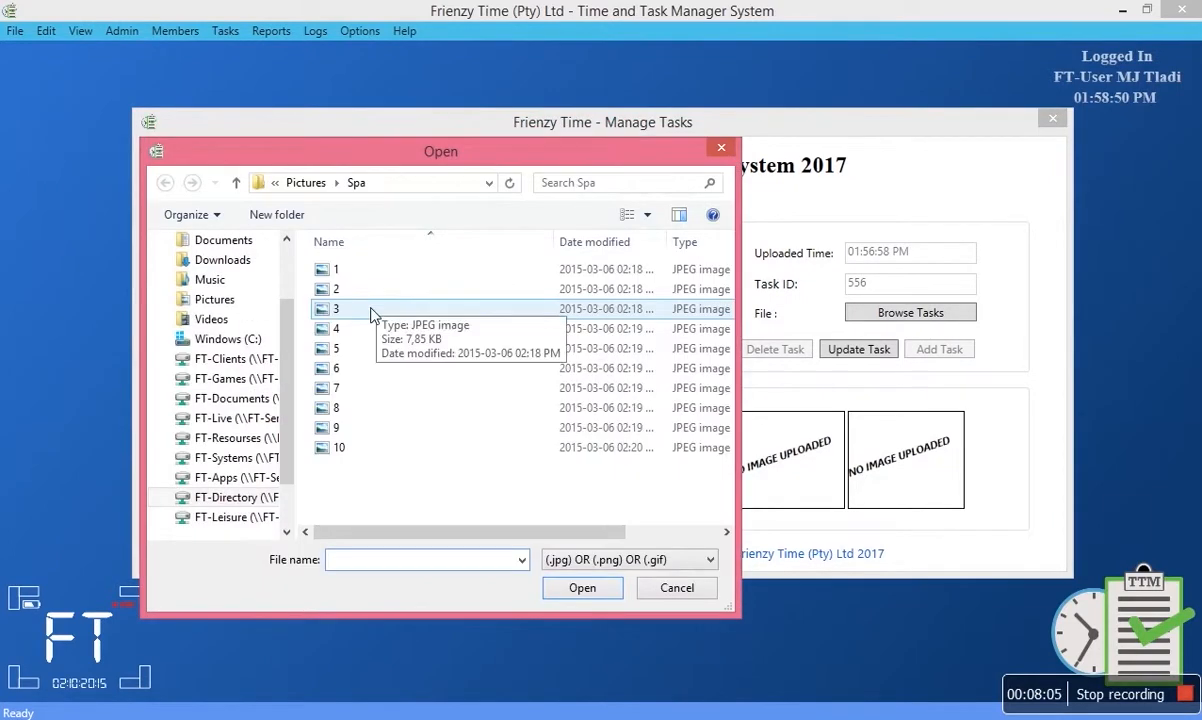
{"action": "double_click", "coordinate": [372, 309]}
Add Spa images 4, 5 and 6 as the remaining task screenshots.
{"action": "left_click", "coordinate": [497, 350]}
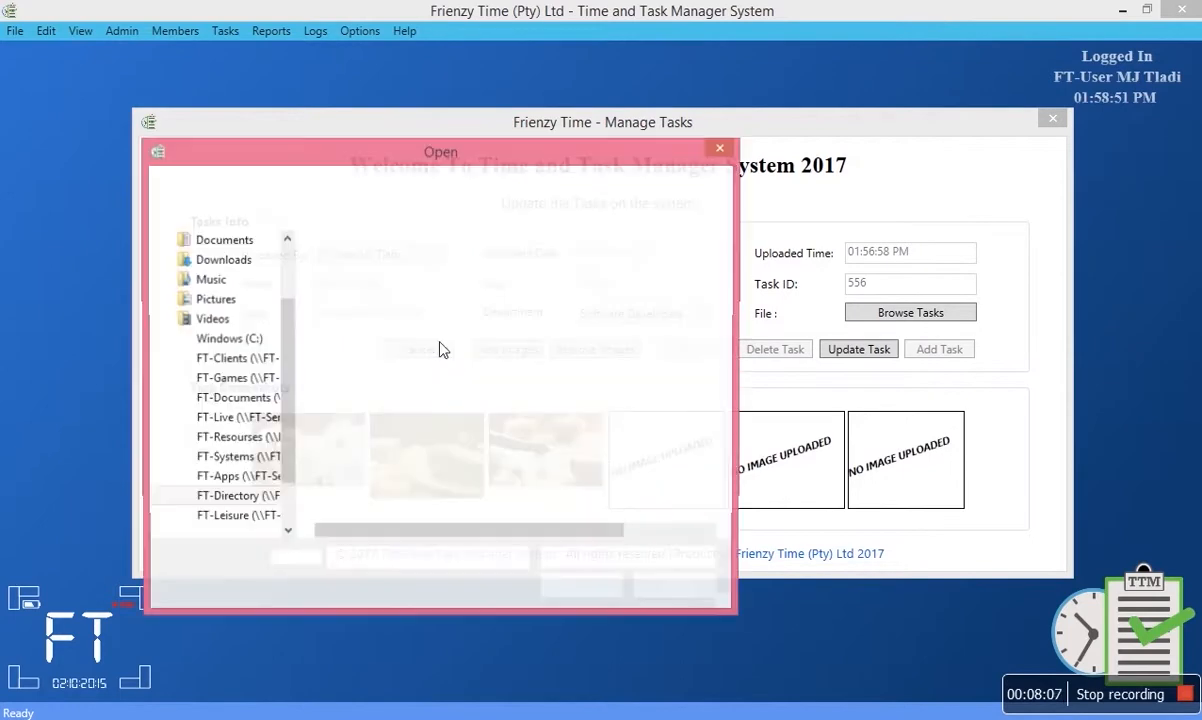
{"action": "left_click", "coordinate": [380, 331]}
{"action": "double_click", "coordinate": [368, 336]}
{"action": "left_click", "coordinate": [521, 354]}
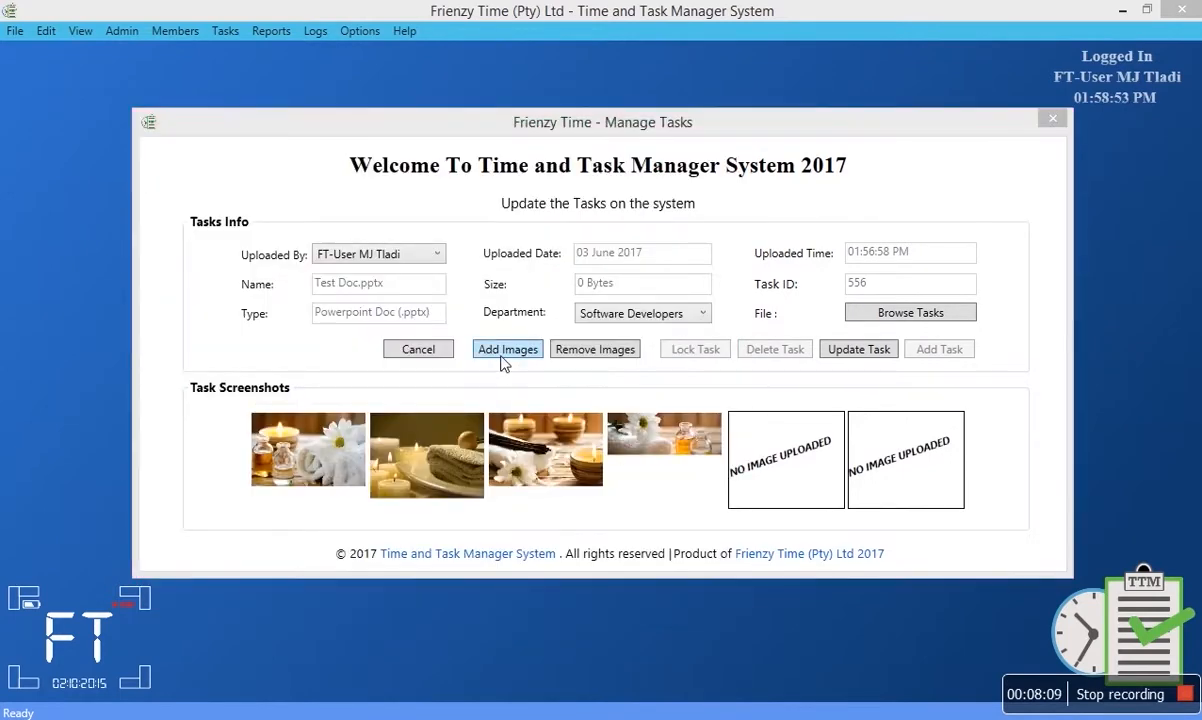
{"action": "left_click", "coordinate": [362, 348]}
{"action": "double_click", "coordinate": [362, 348]}
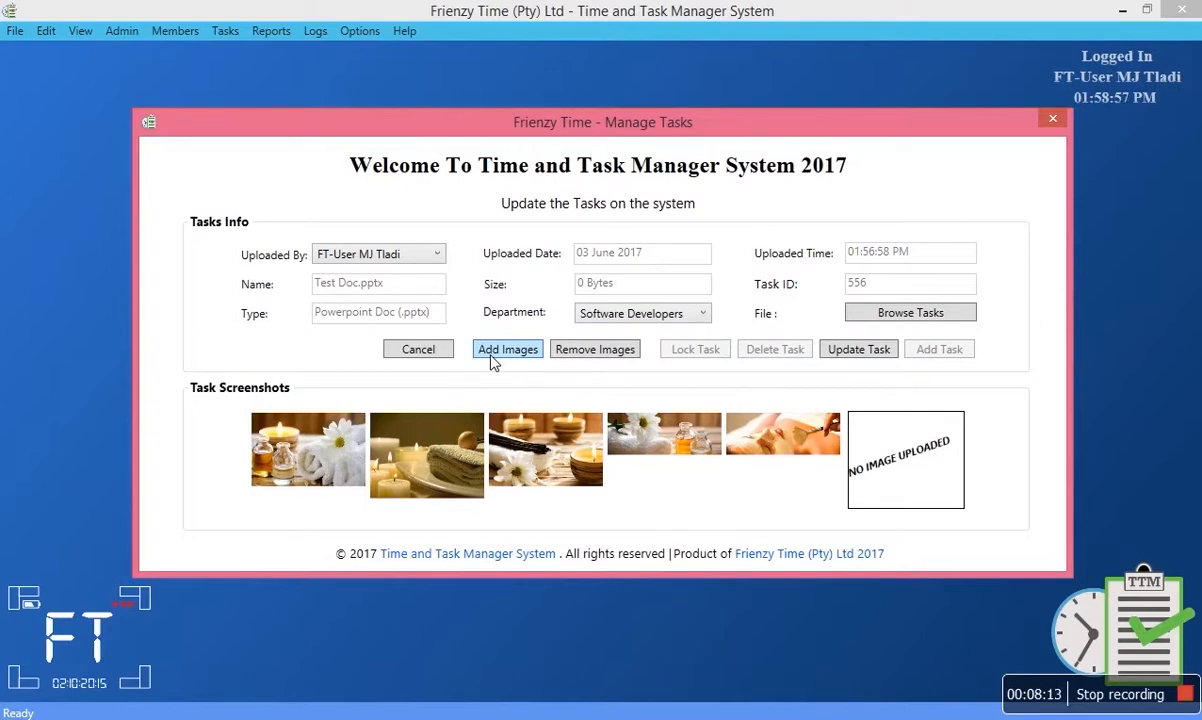
{"action": "left_click", "coordinate": [476, 355]}
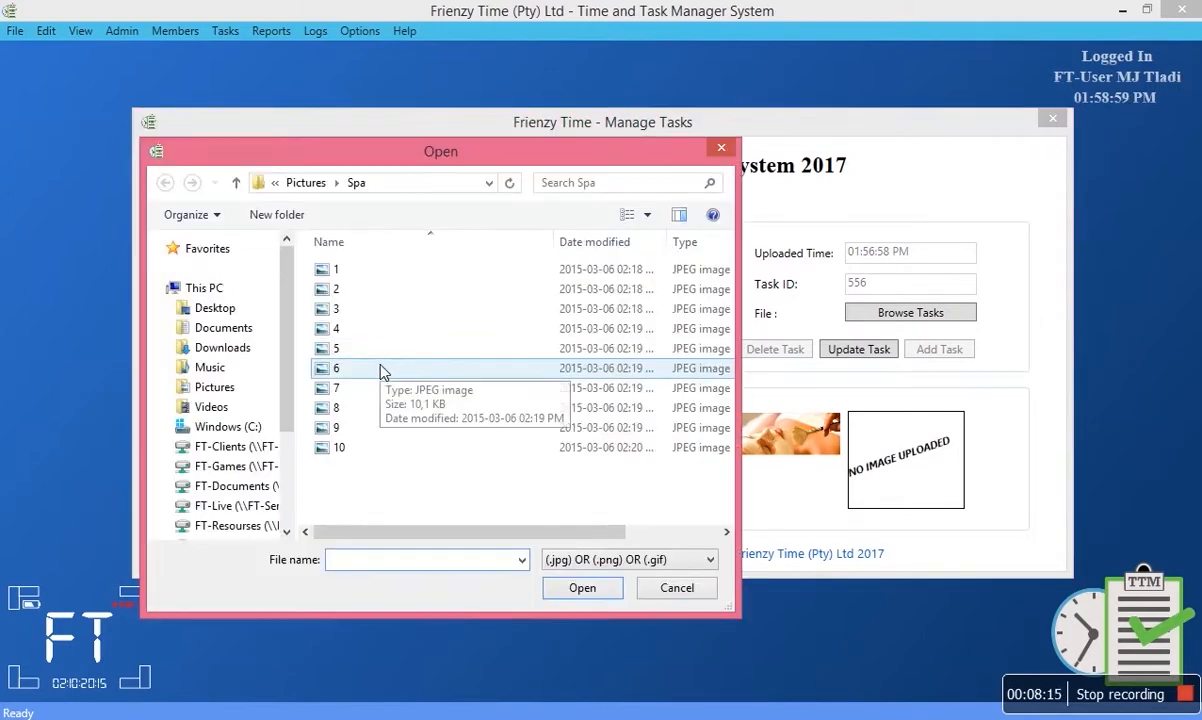
{"action": "double_click", "coordinate": [380, 371]}
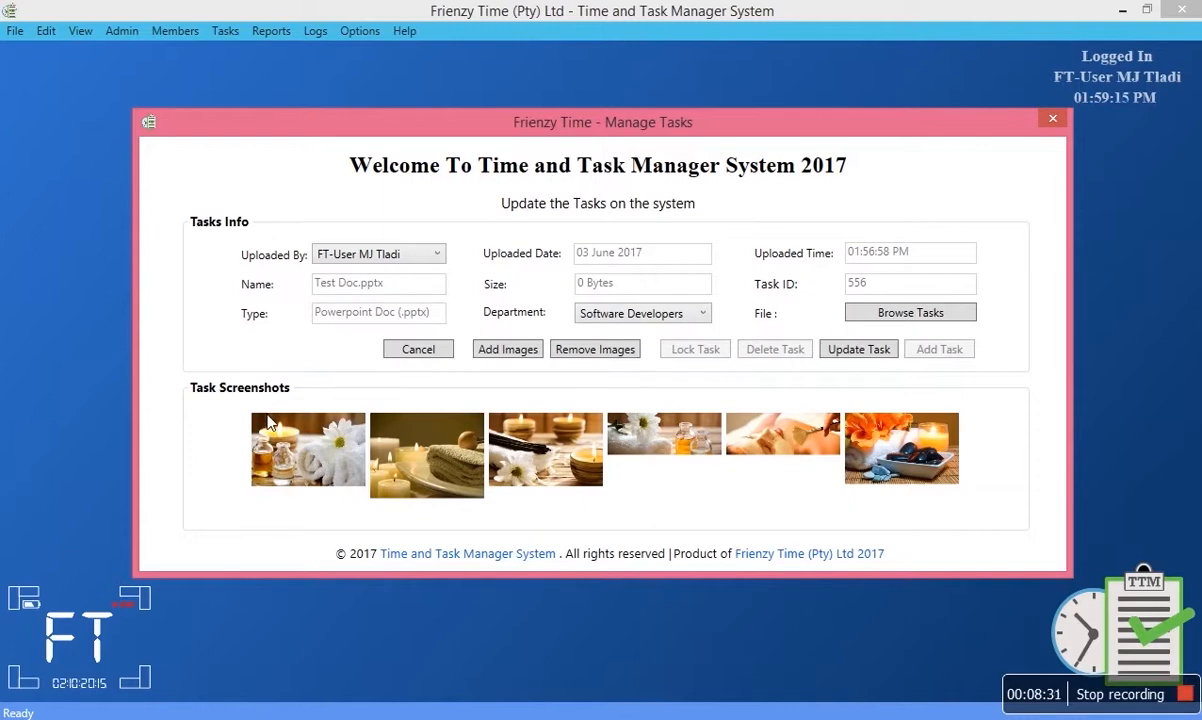
Save task 556 with Update Task, dismiss both success messages, and close Manage Tasks.
{"action": "left_click", "coordinate": [866, 350]}
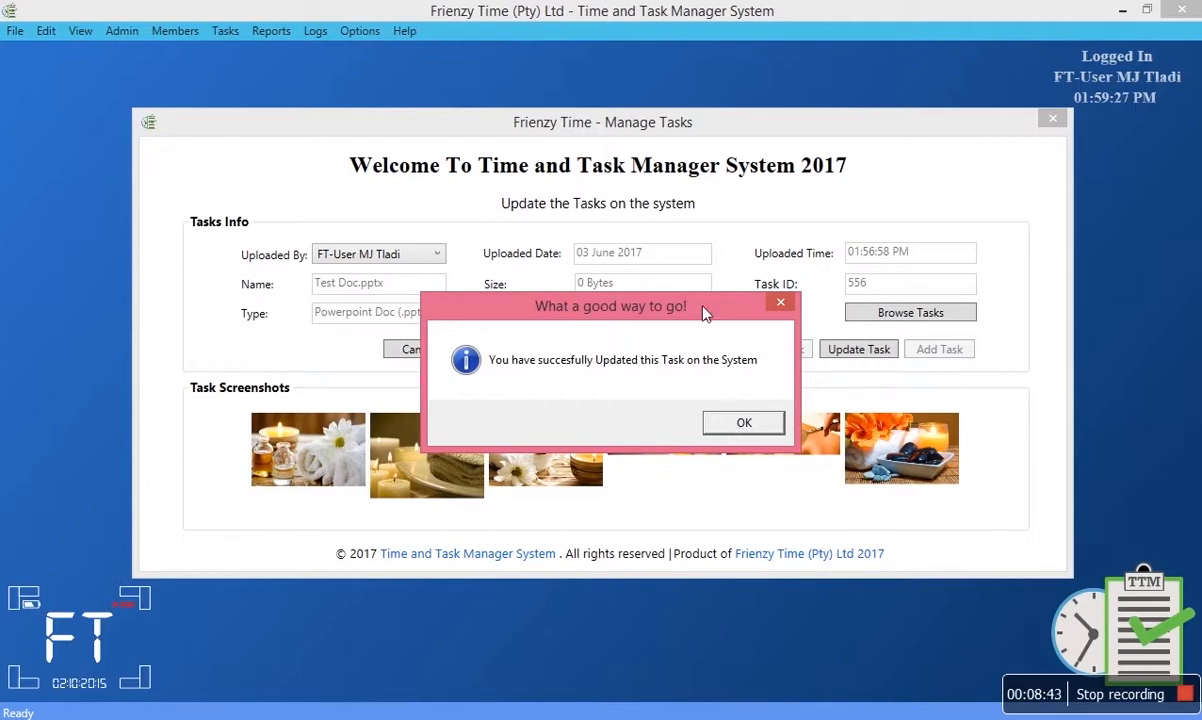
{"action": "left_click", "coordinate": [738, 424]}
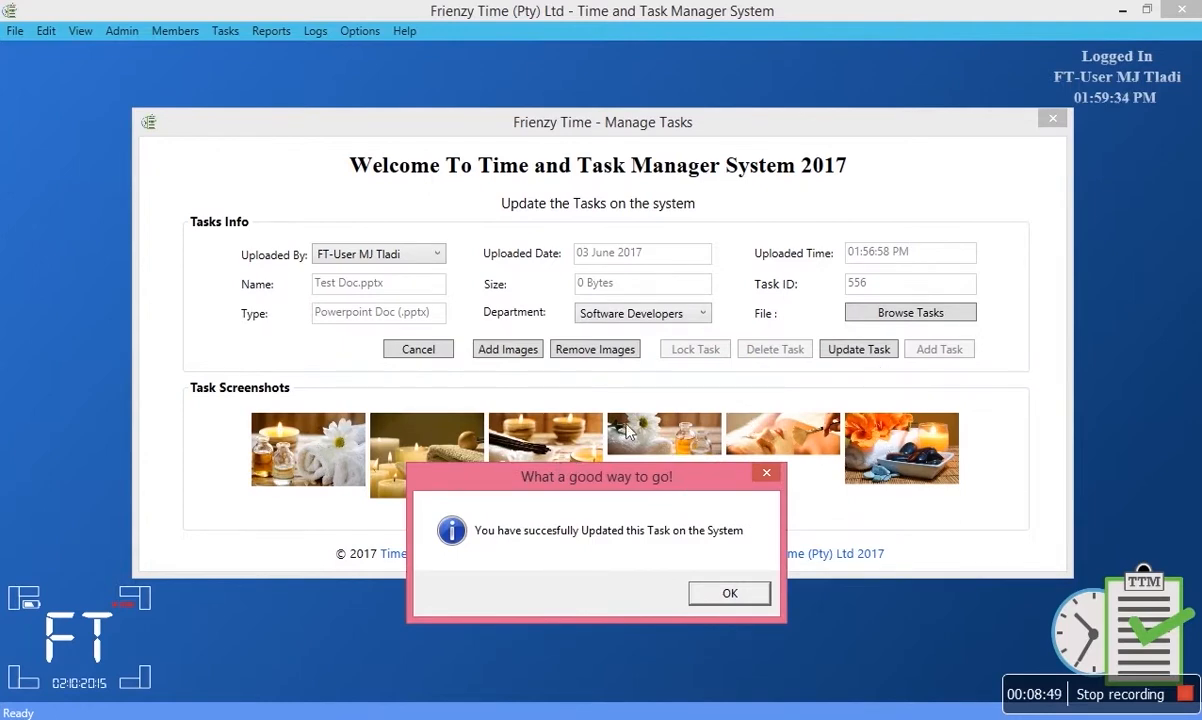
{"action": "left_click", "coordinate": [724, 594]}
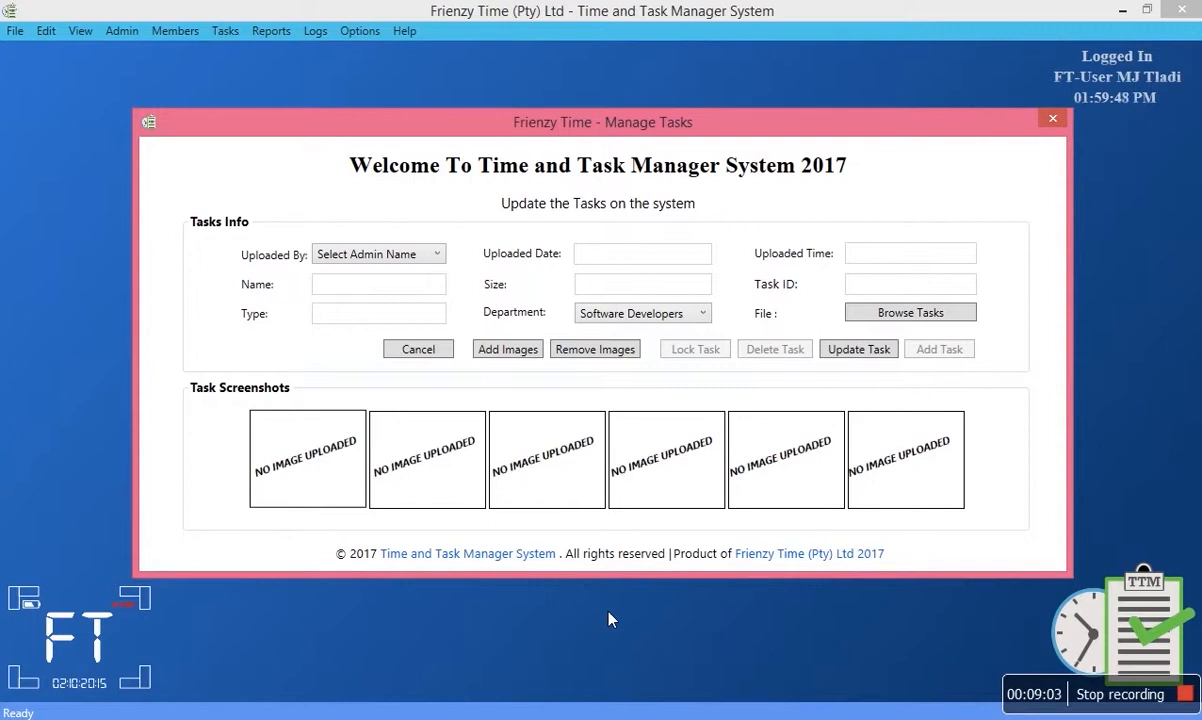
{"action": "left_click", "coordinate": [420, 350]}
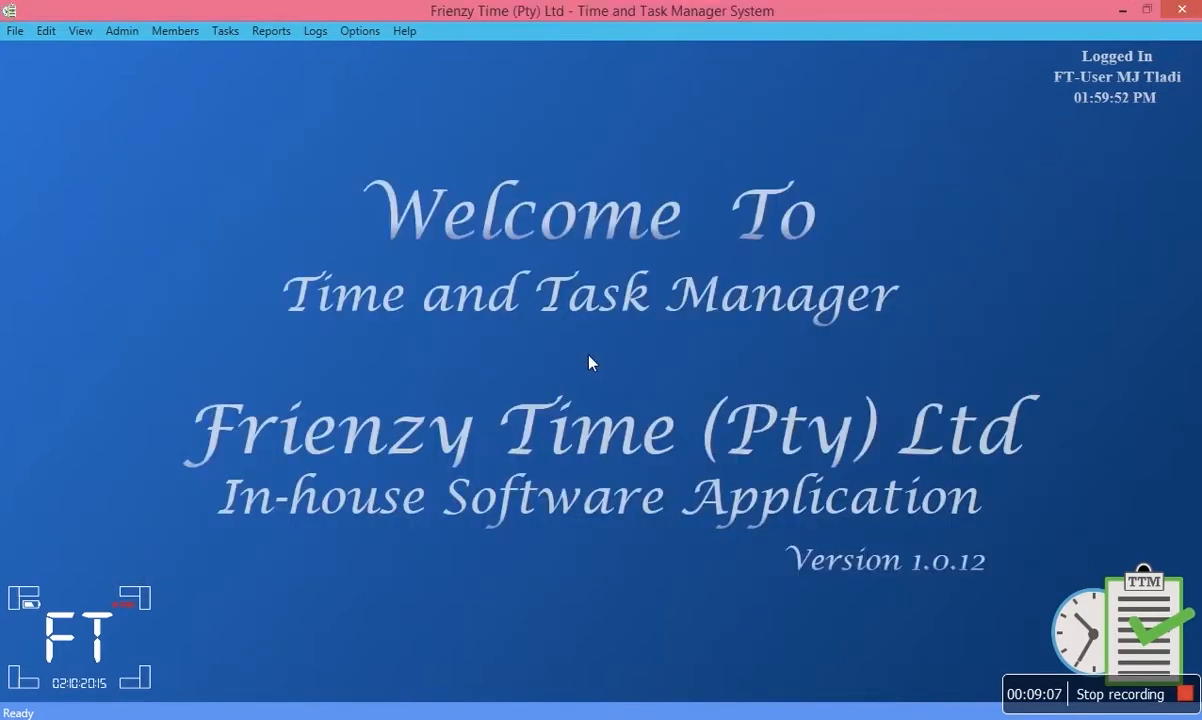